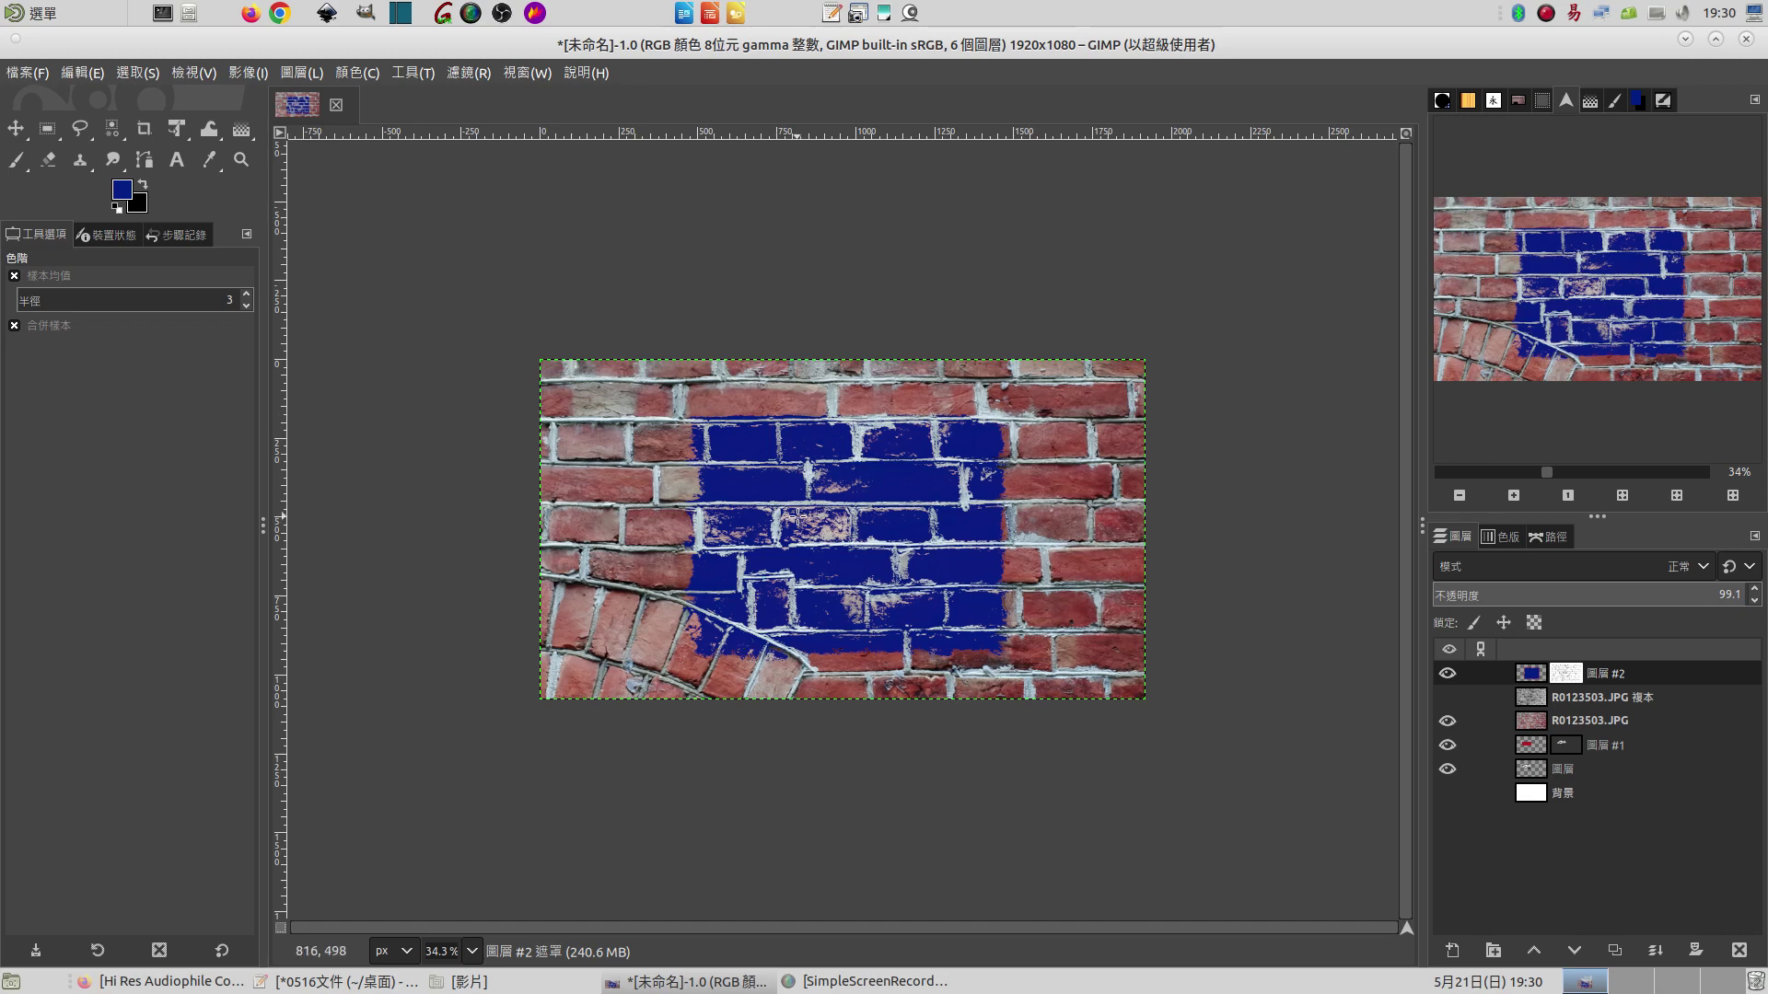
Create a new 1920×1080 image with a black background
{"action": "left_click", "coordinate": [28, 73]}
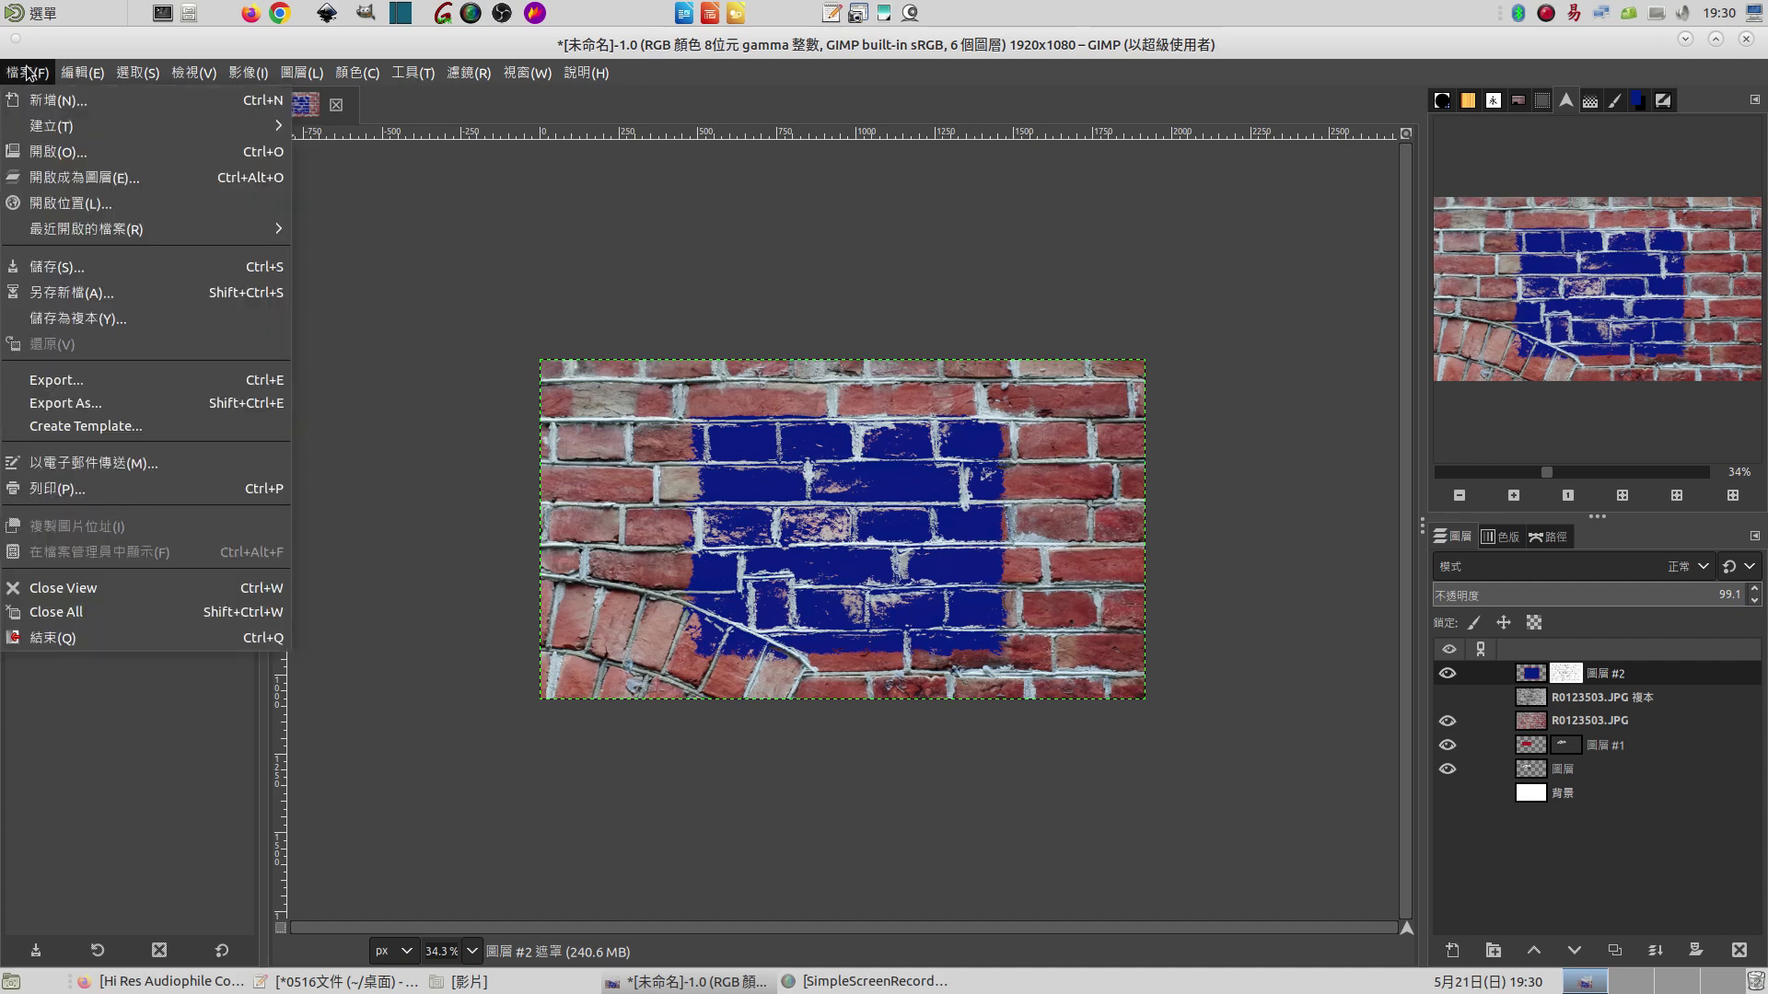
{"action": "left_click", "coordinate": [48, 101]}
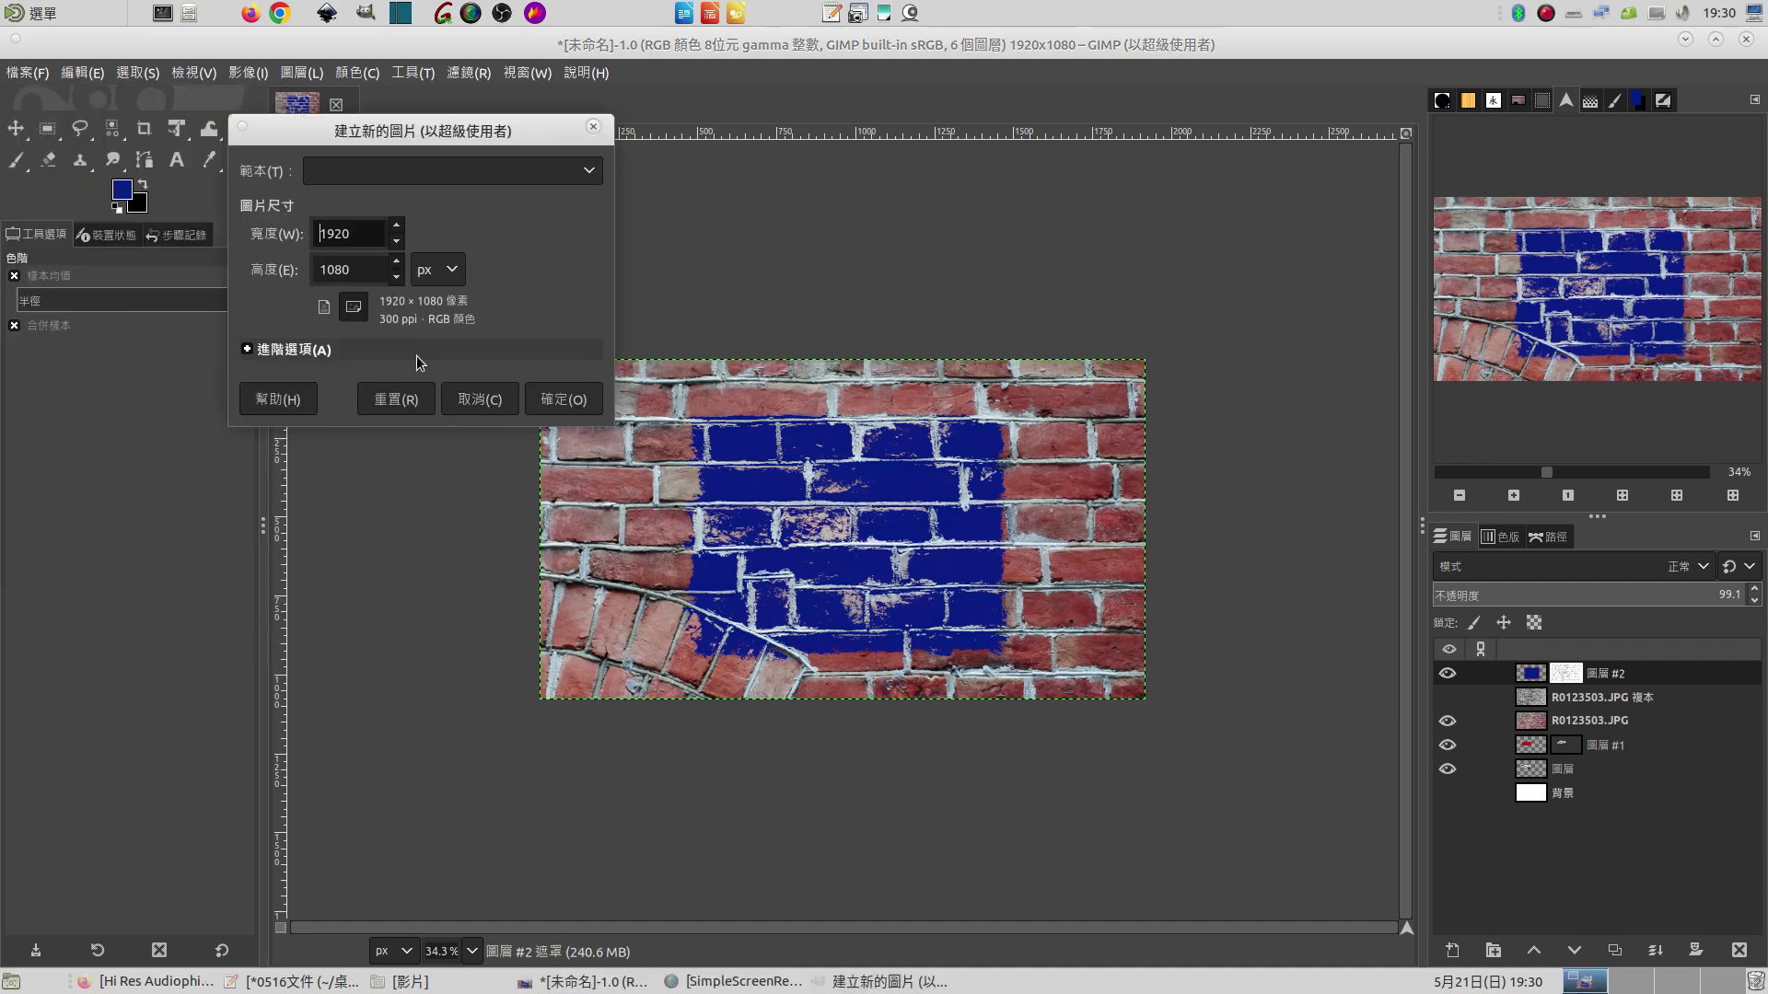
{"action": "left_click", "coordinate": [556, 406]}
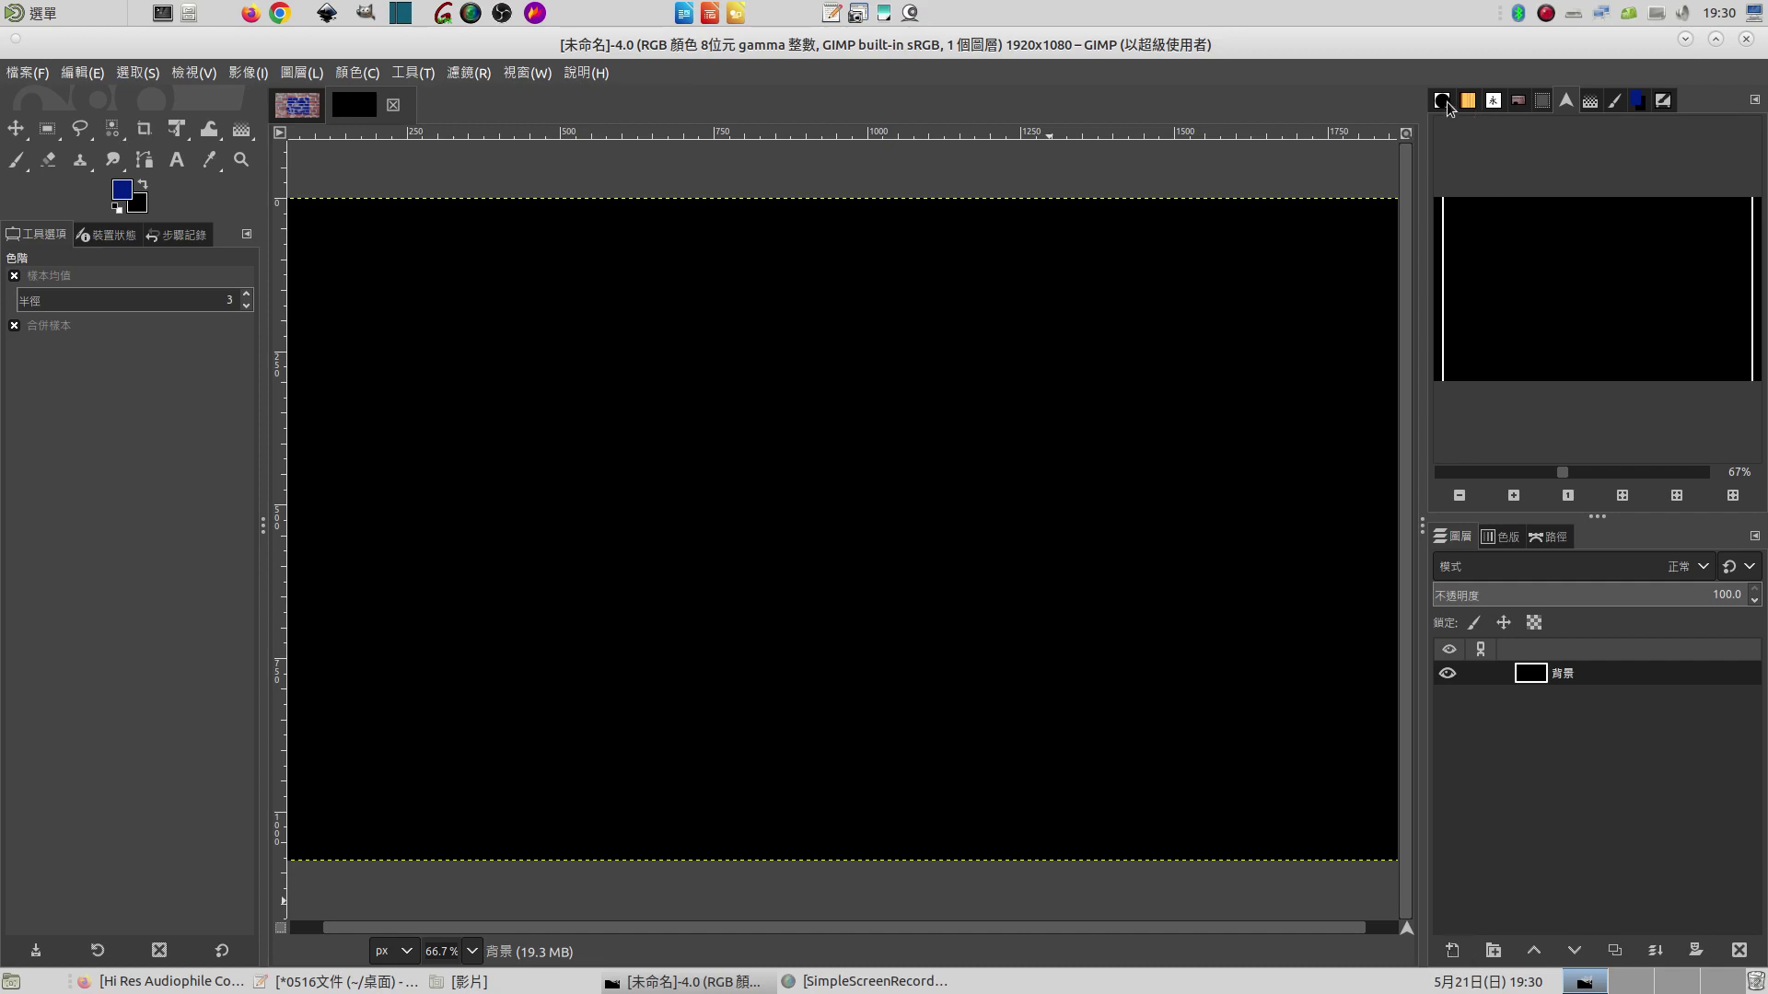
Add the brick photo R0123503.JPG to the image as a layer, then zoom out
{"action": "left_click", "coordinate": [1518, 102]}
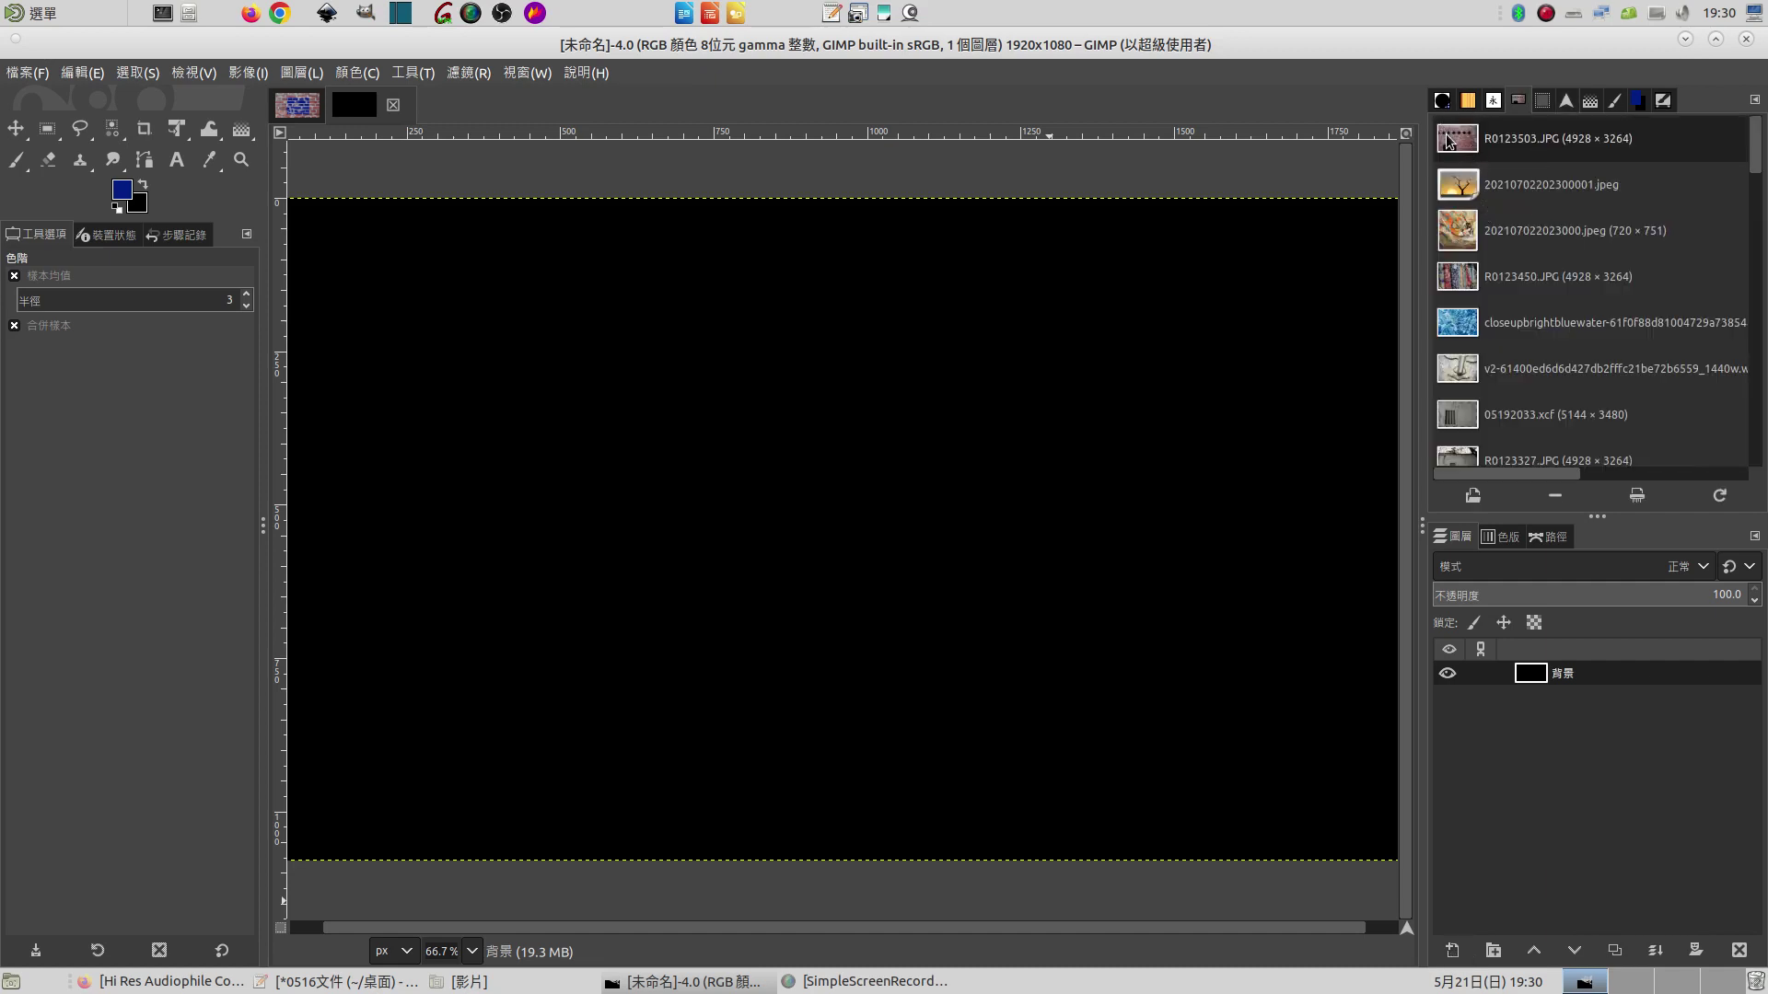
{"action": "left_click_drag", "start_coordinate": [1453, 140], "coordinate": [1022, 432]}
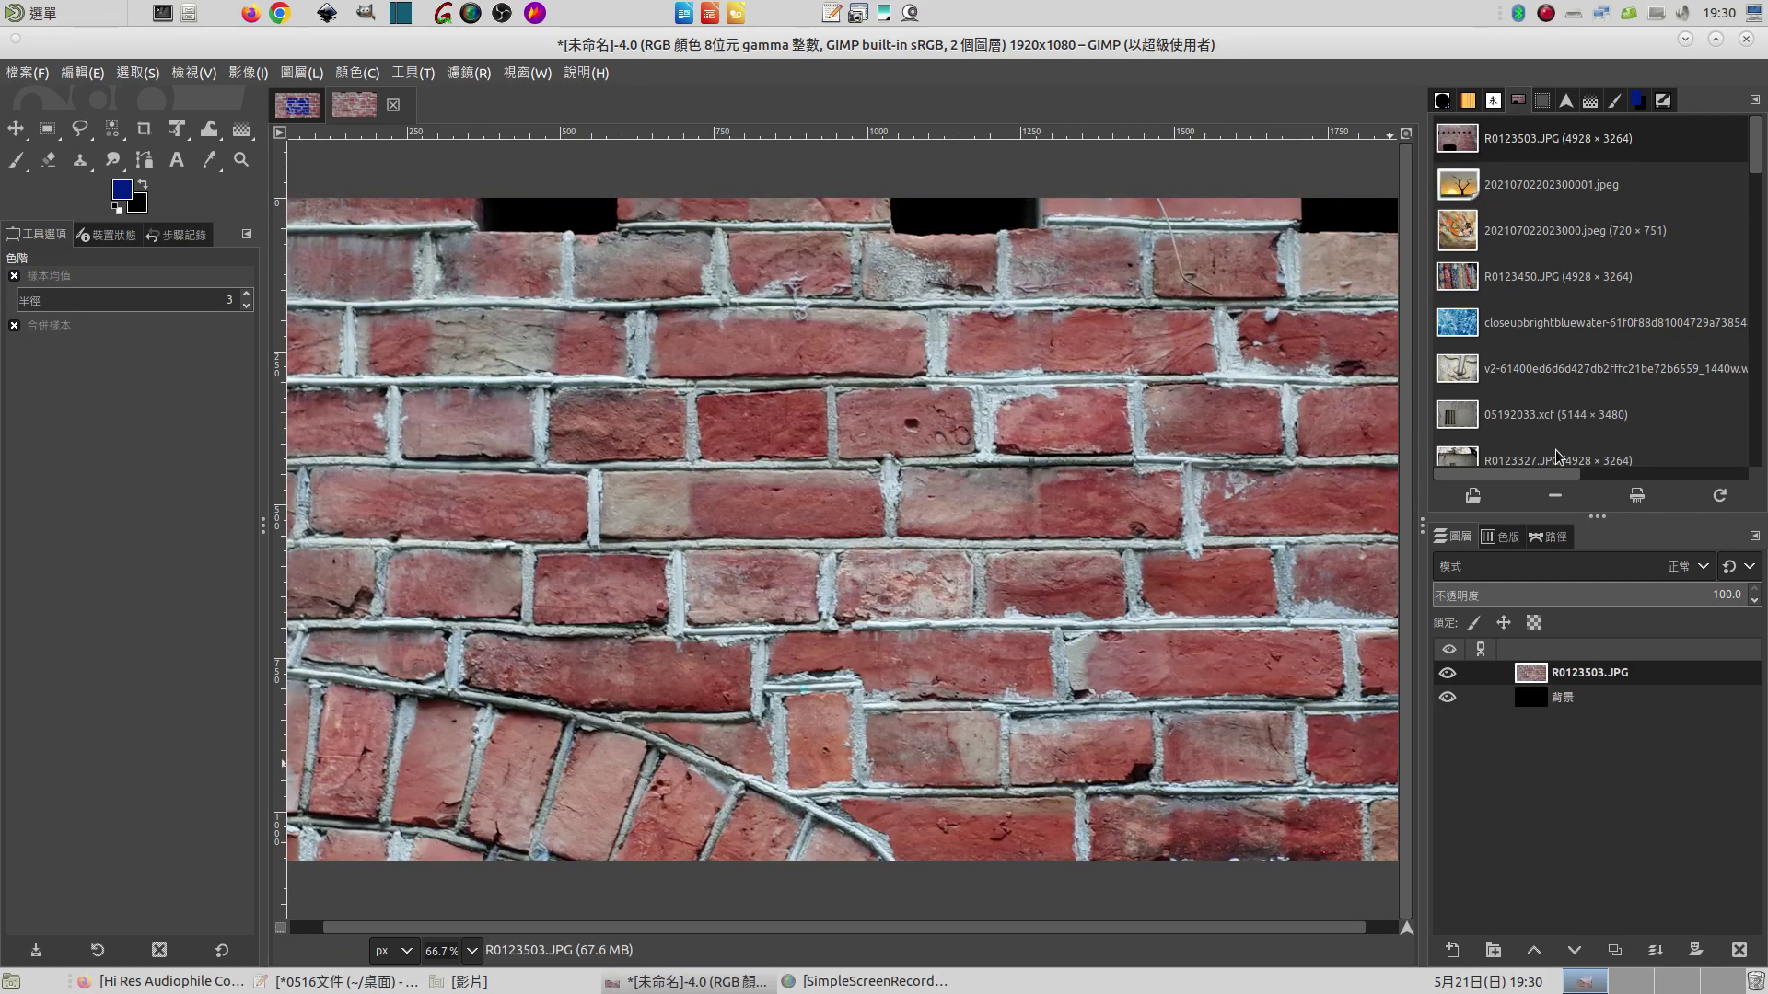
{"action": "left_click", "coordinate": [1567, 100]}
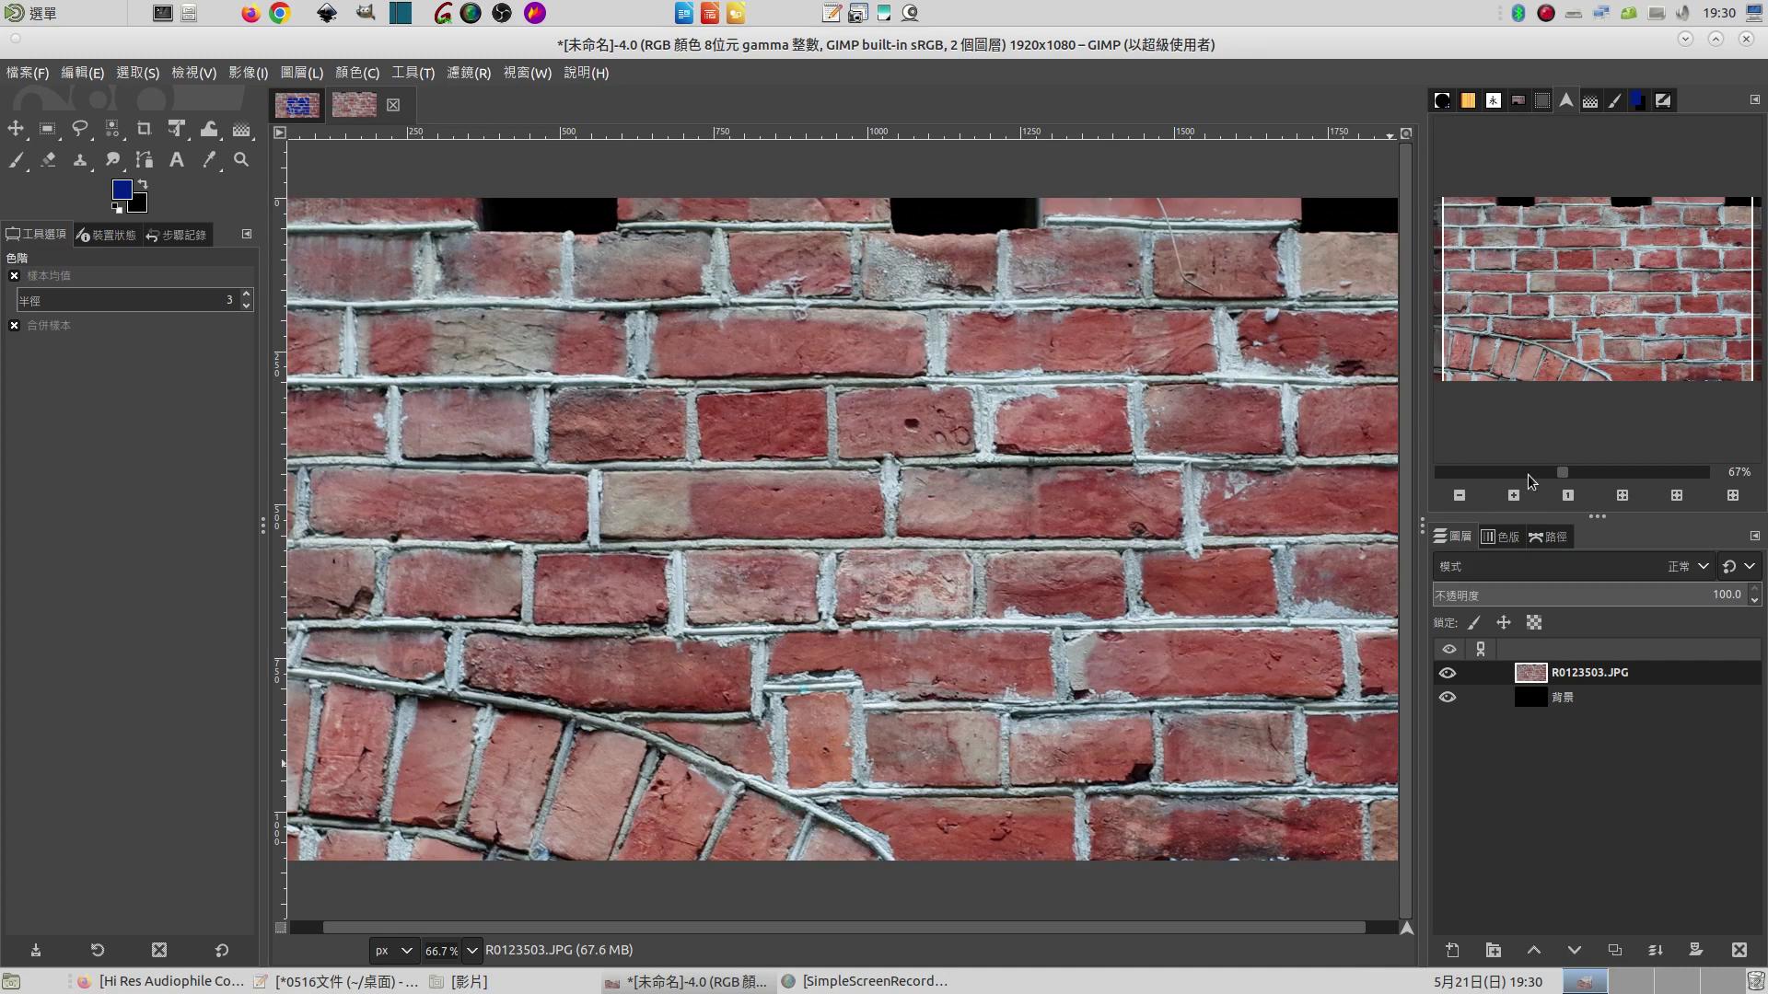
{"action": "scroll", "coordinate": [1533, 476], "scroll_direction": "down", "scroll_amount": 3}
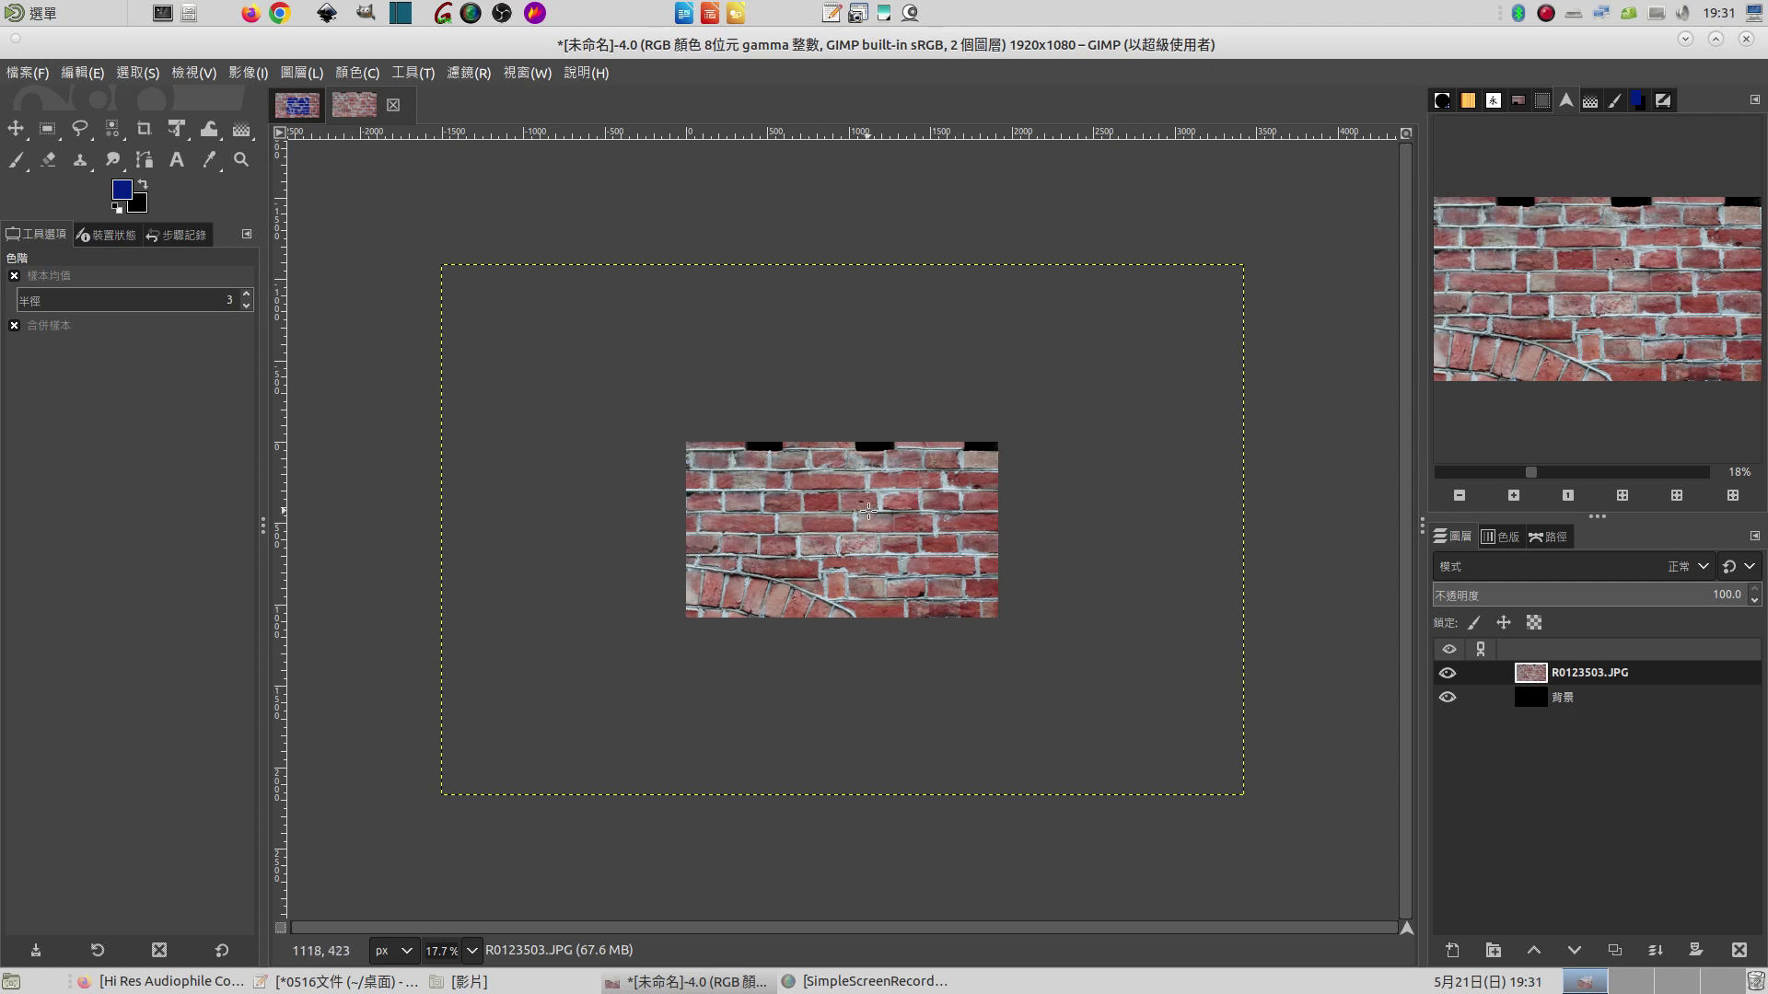
Move the brick layer up to cover the canvas and trim it to the 1920×1080 image size
{"action": "left_click", "coordinate": [13, 129]}
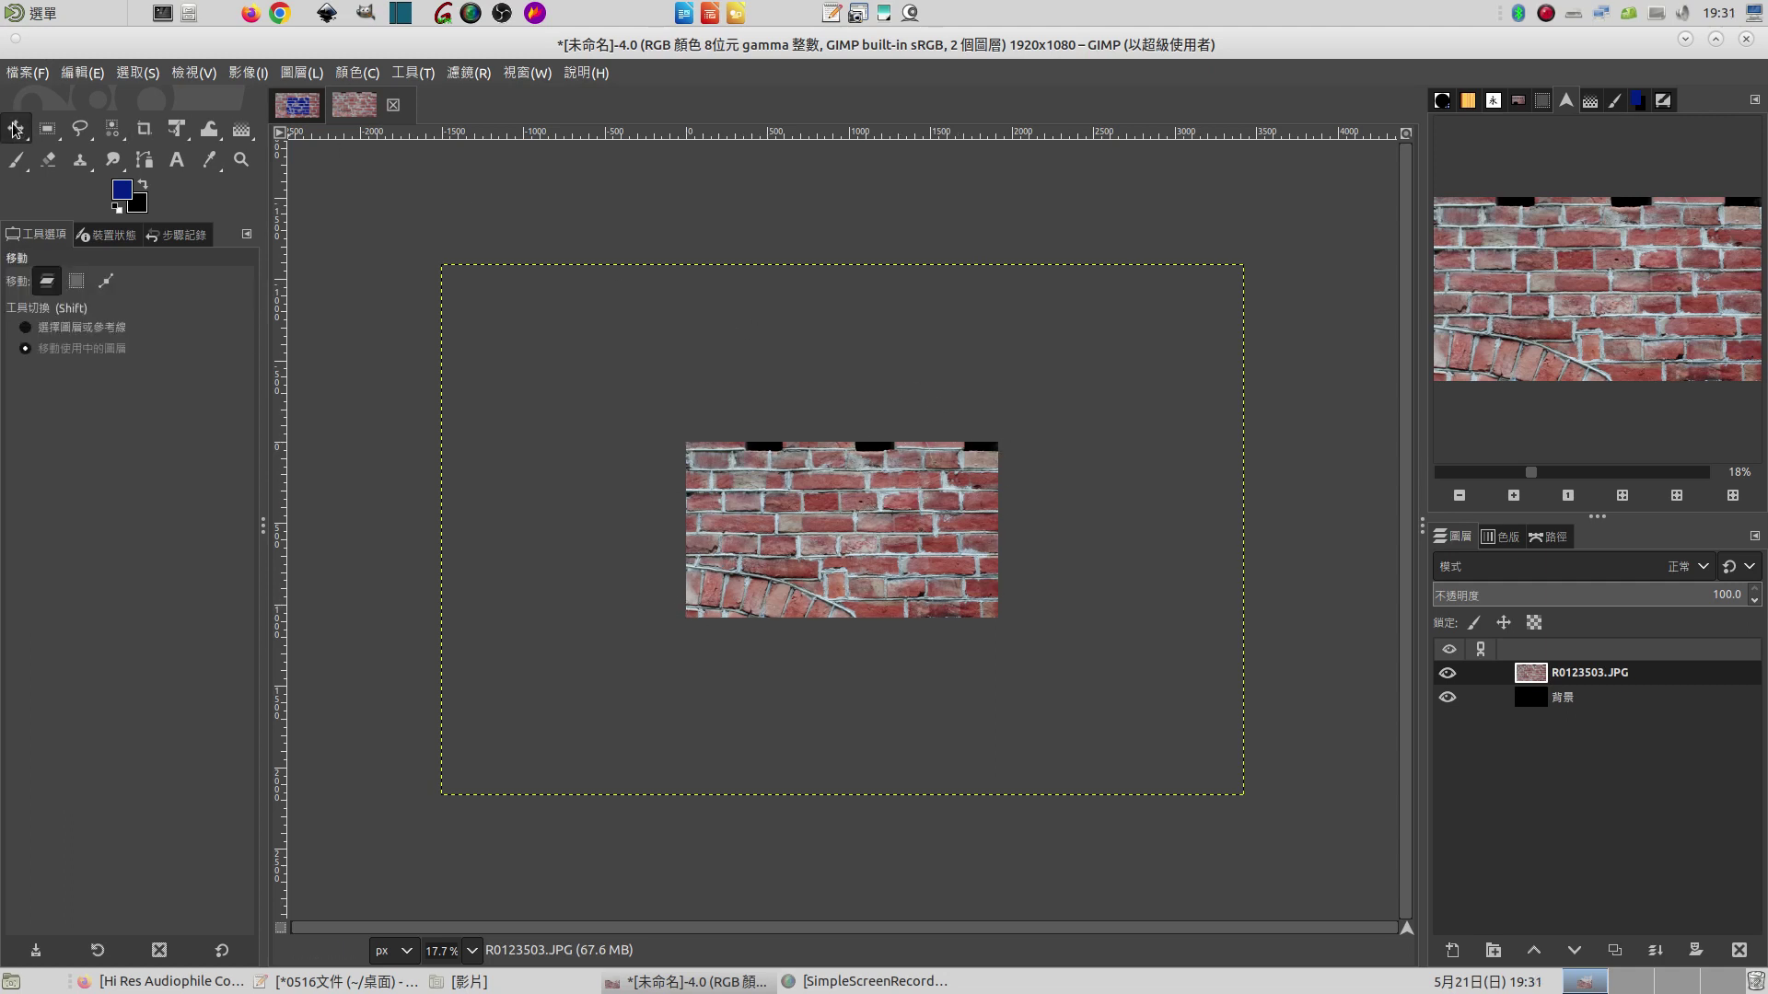
{"action": "mouse_move", "coordinate": [883, 553]}
{"action": "left_mouse_down"}
{"action": "mouse_move", "coordinate": [884, 512]}
{"action": "mouse_move", "coordinate": [836, 533]}
{"action": "left_mouse_up"}
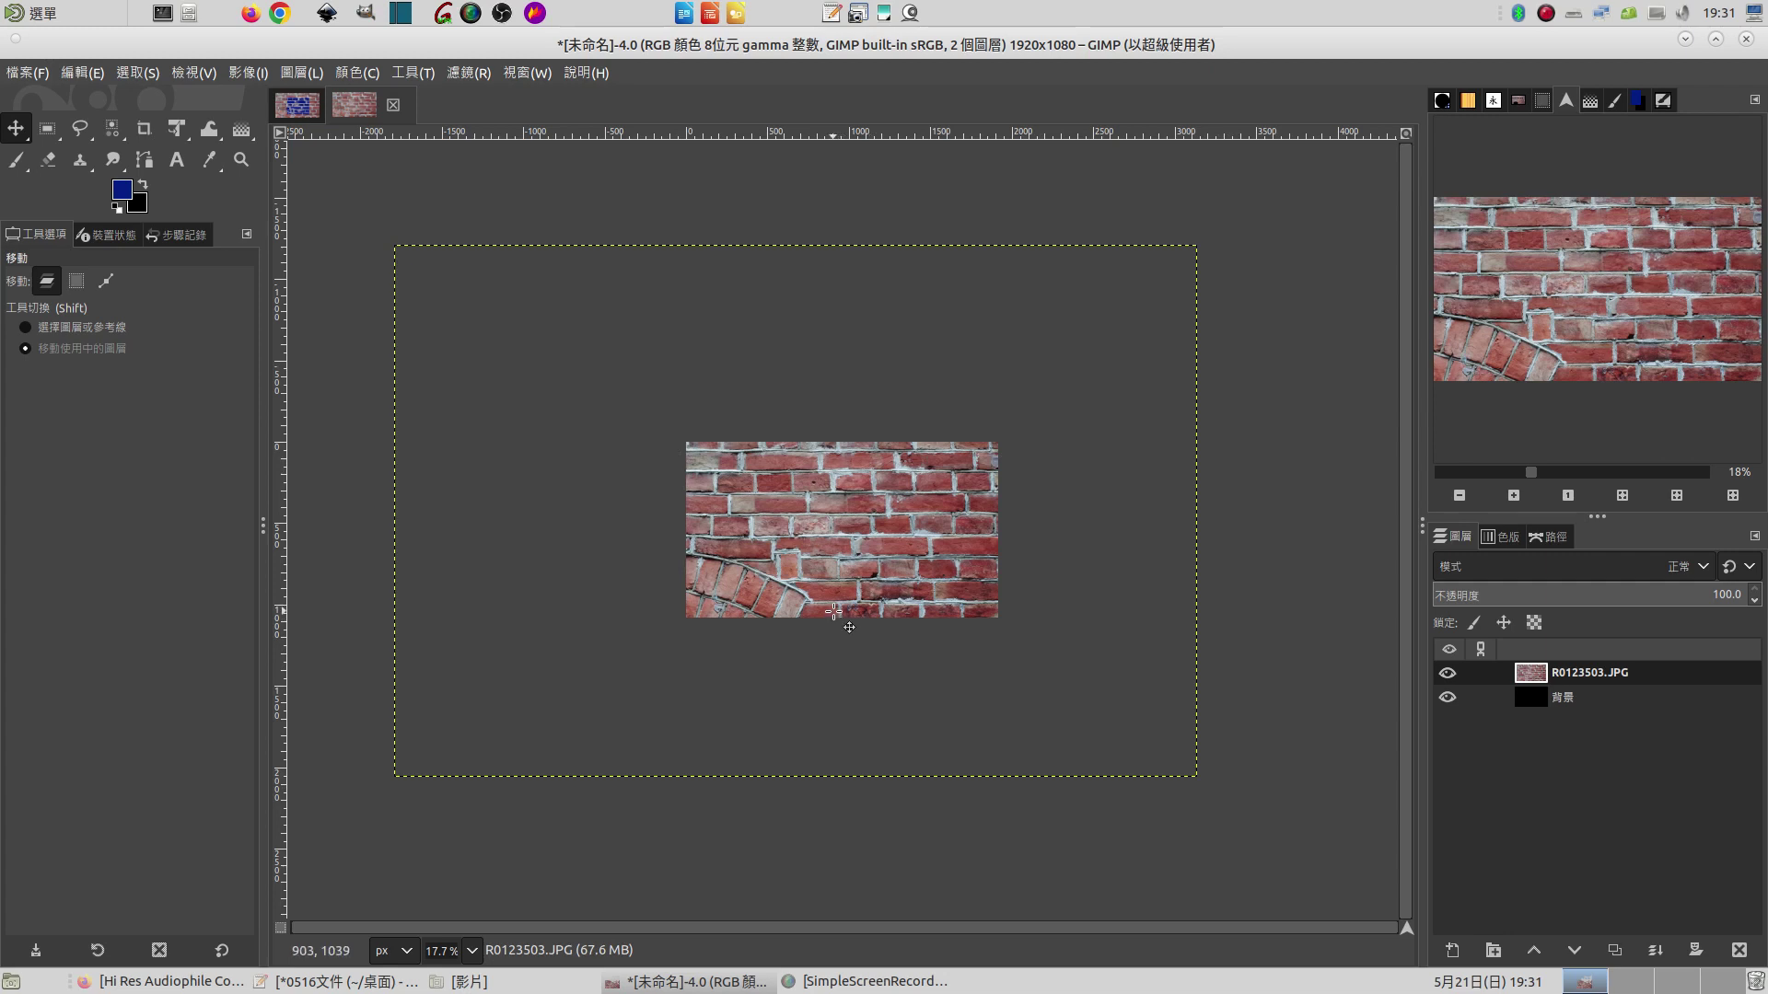
{"action": "right_click", "coordinate": [848, 538]}
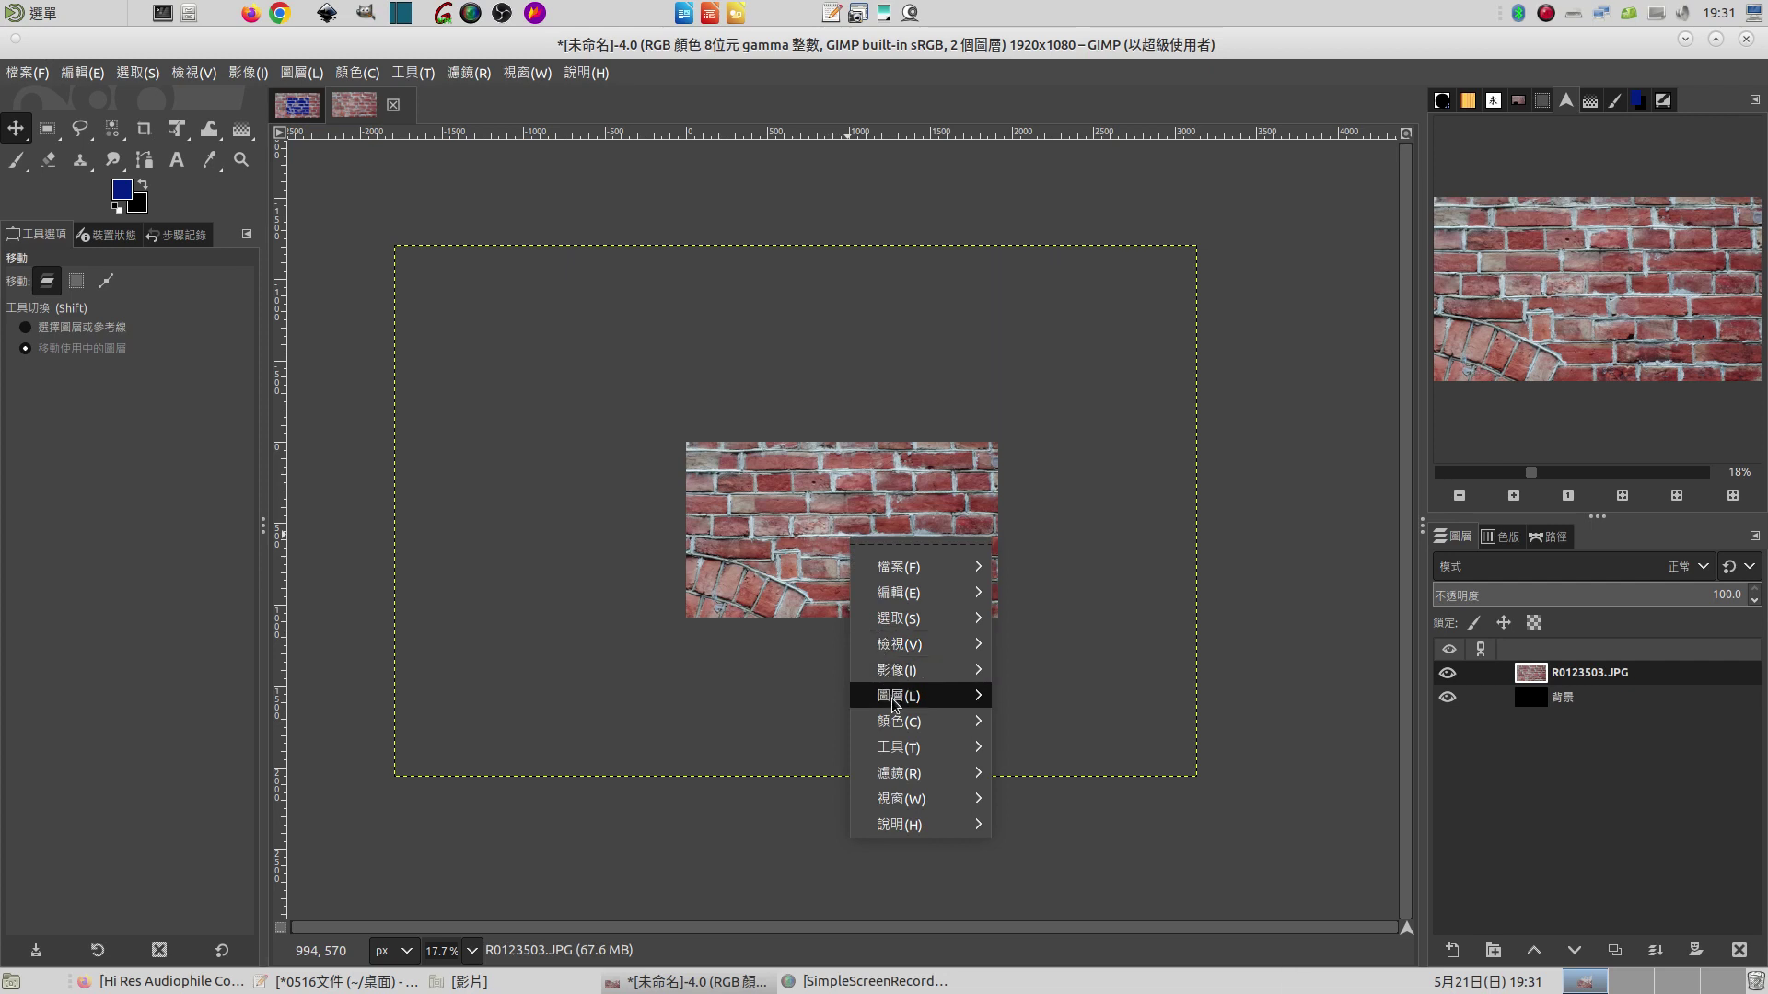
{"action": "mouse_move", "coordinate": [906, 694]}
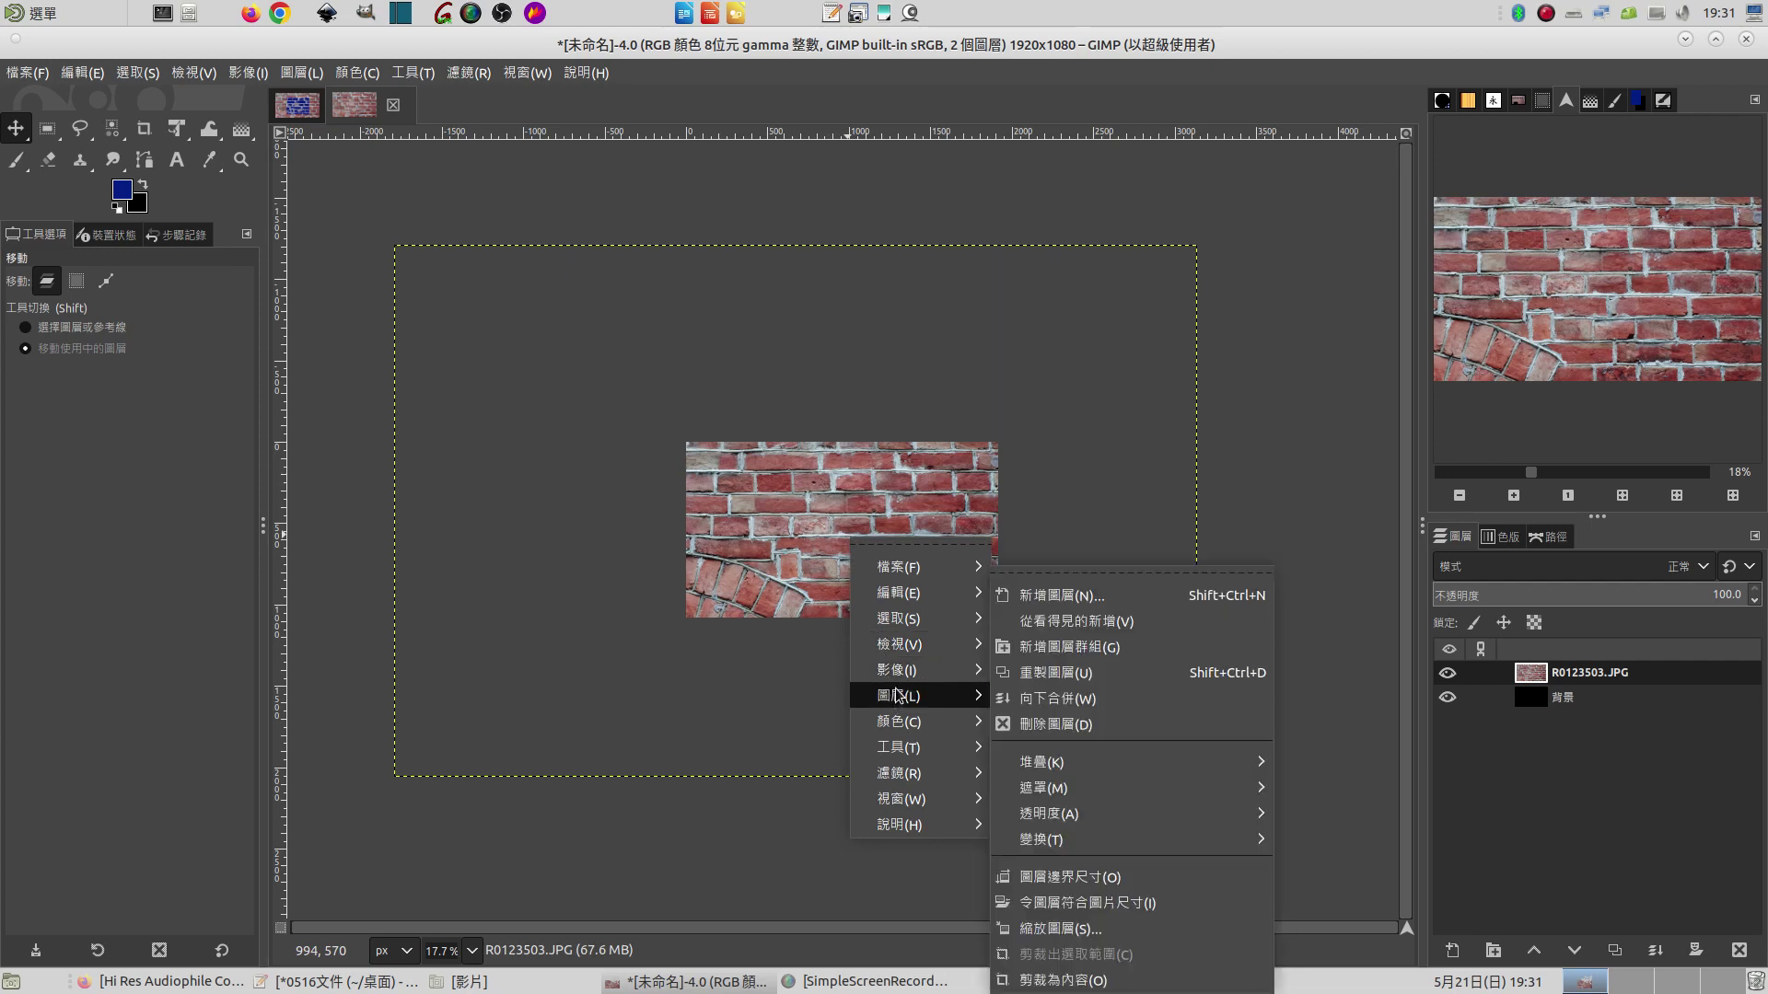
{"action": "left_click", "coordinate": [1112, 905]}
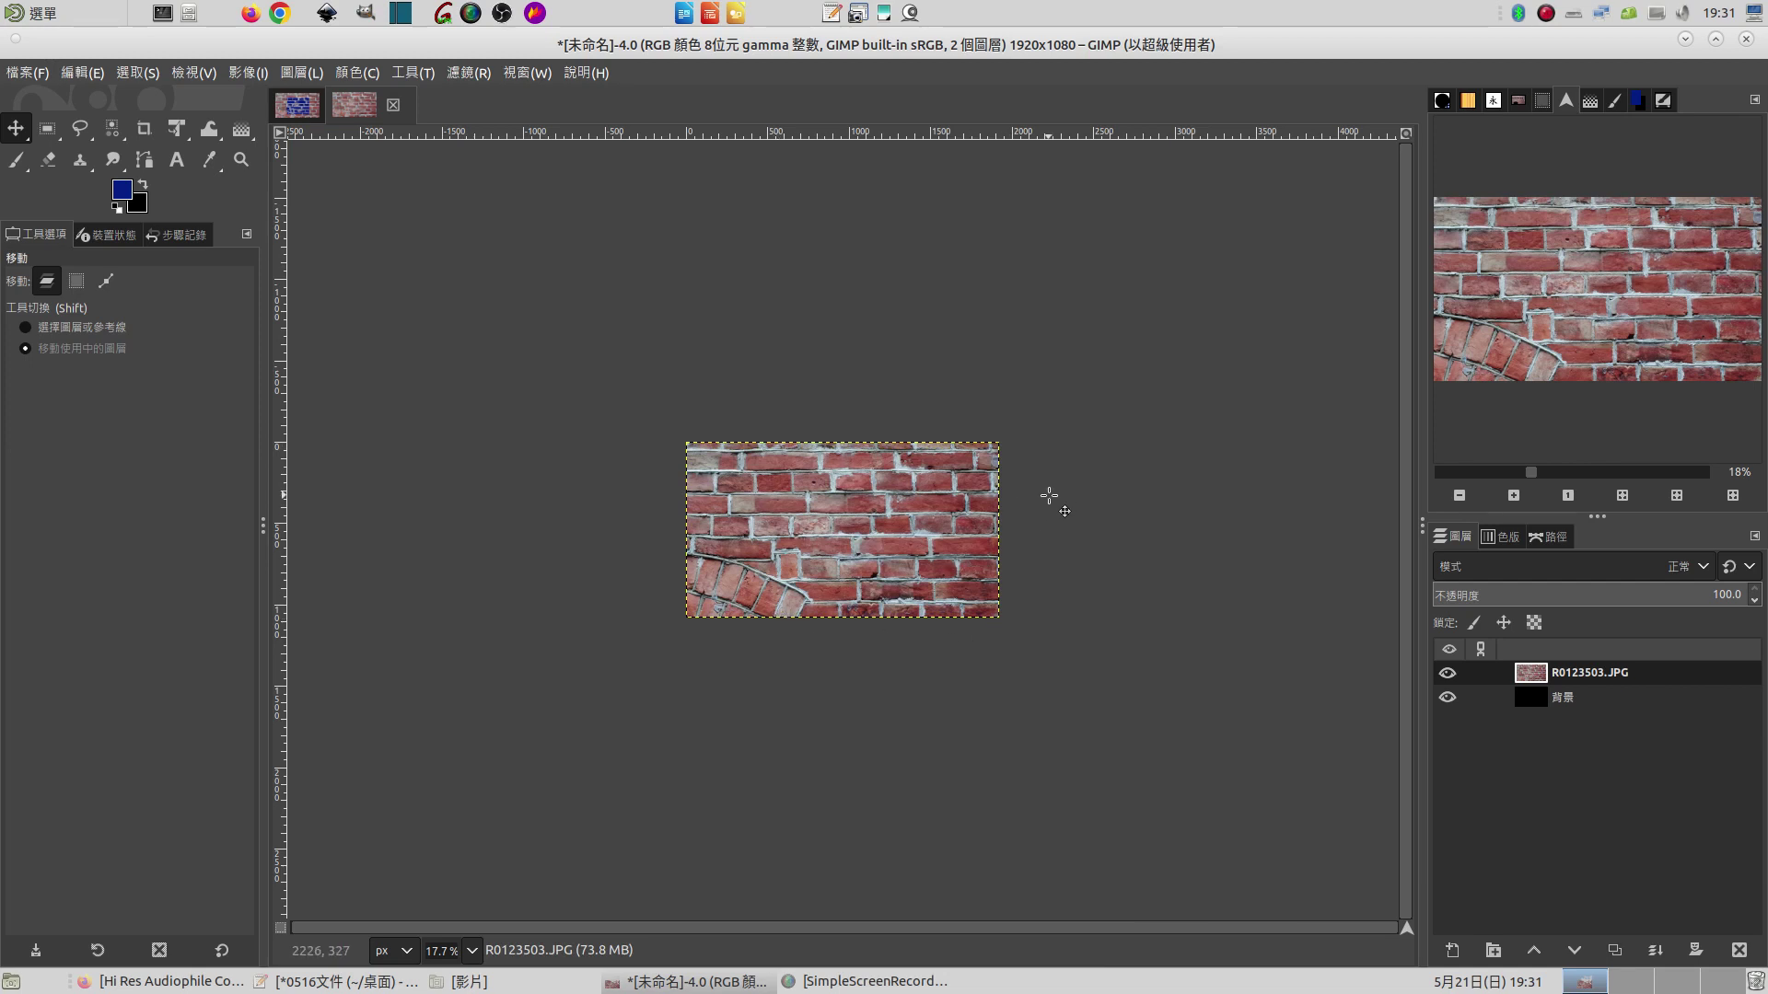
{"action": "left_click", "coordinate": [1623, 497]}
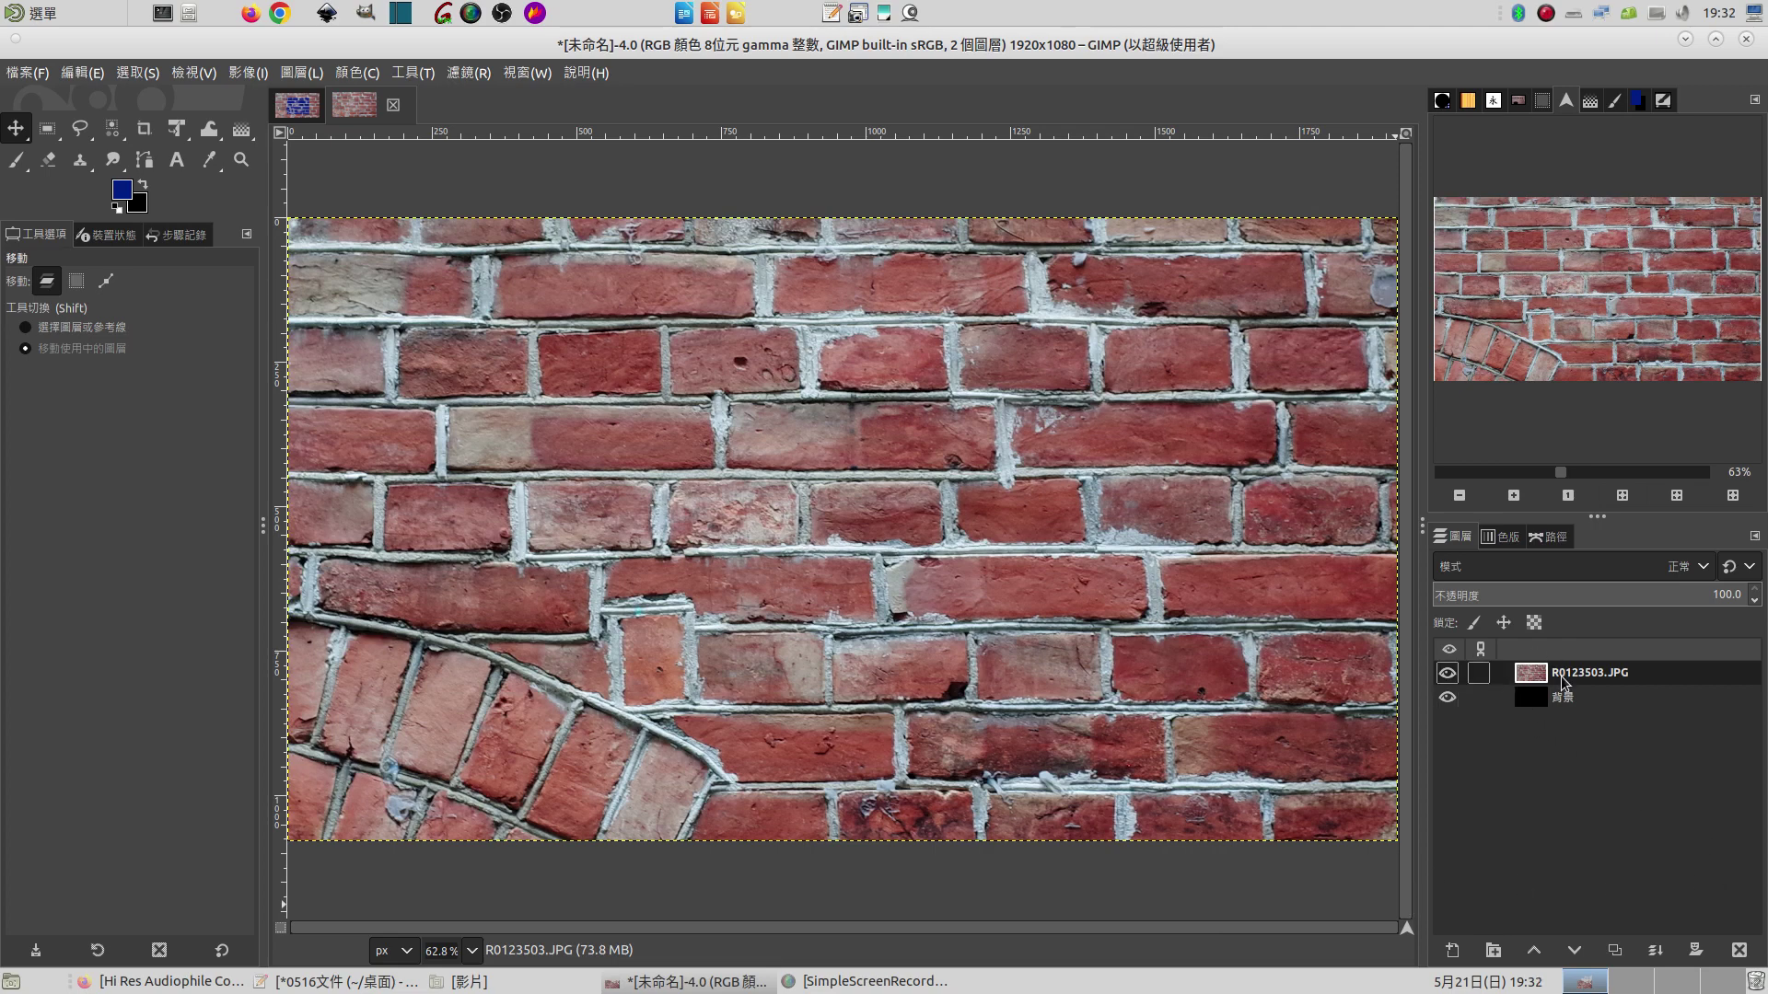
Duplicate the brick layer and desaturate the copy to greyscale using Luminance mode
{"action": "left_click", "coordinate": [1614, 950]}
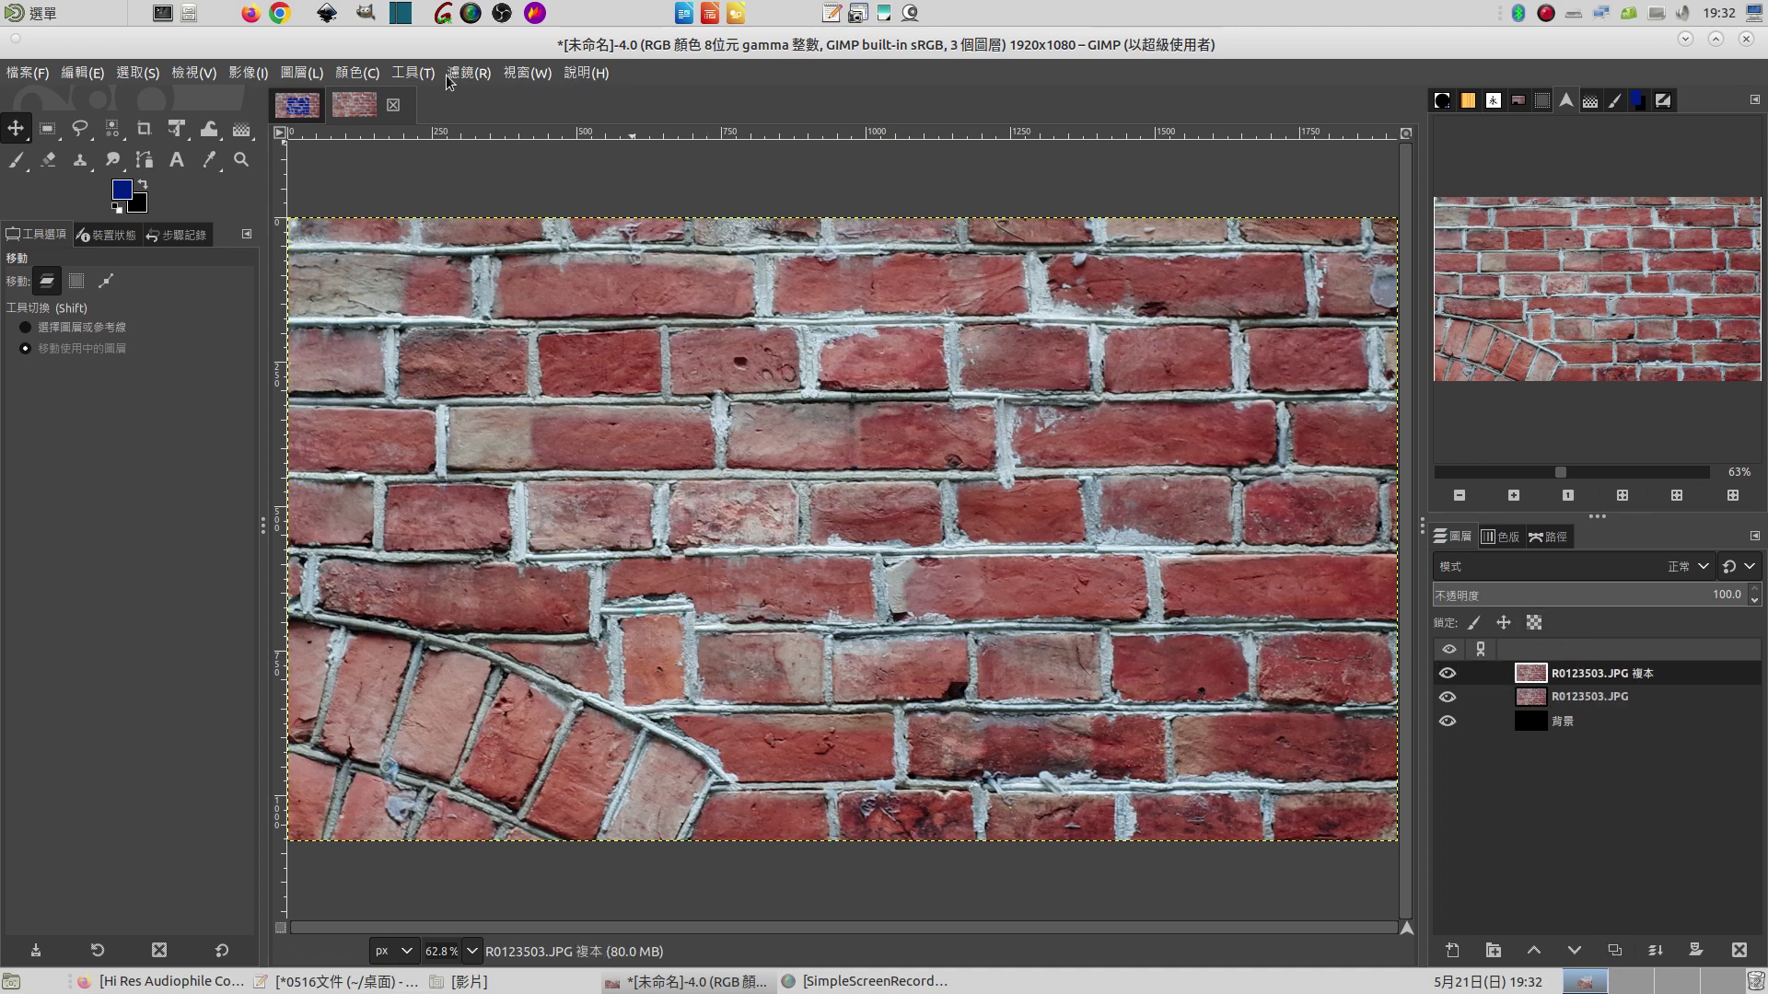
{"action": "left_click", "coordinate": [367, 78]}
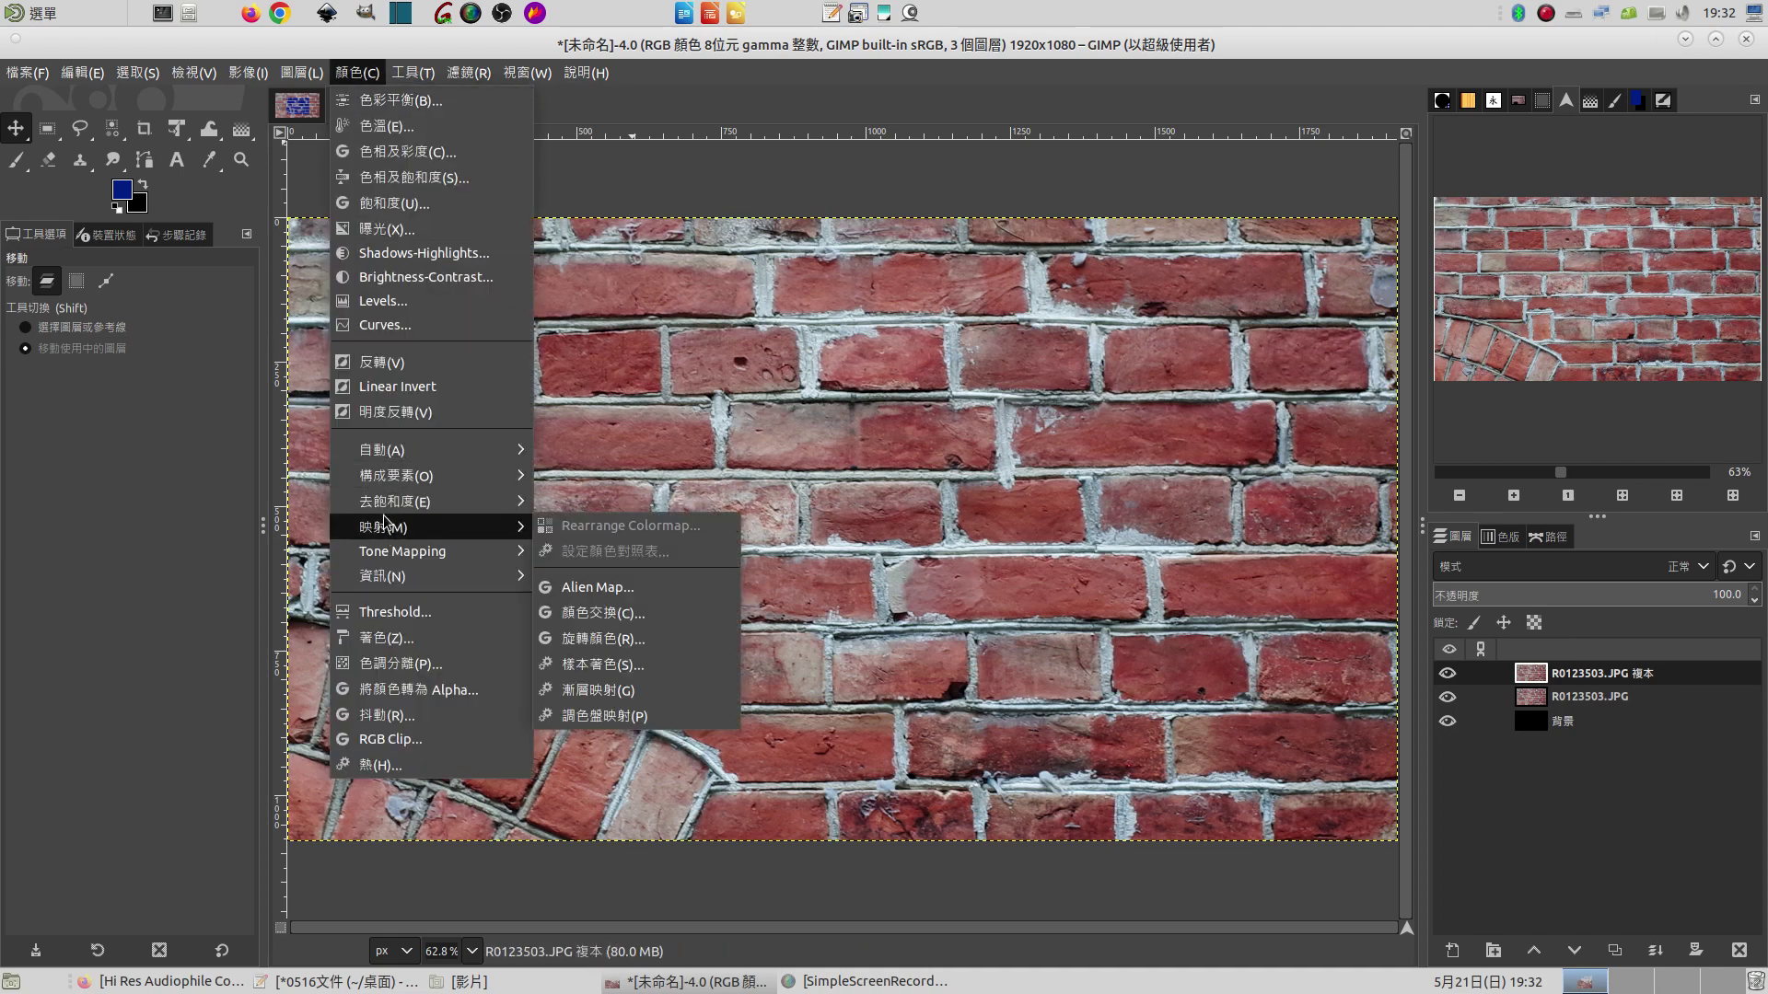
{"action": "mouse_move", "coordinate": [395, 501]}
{"action": "left_click", "coordinate": [608, 528]}
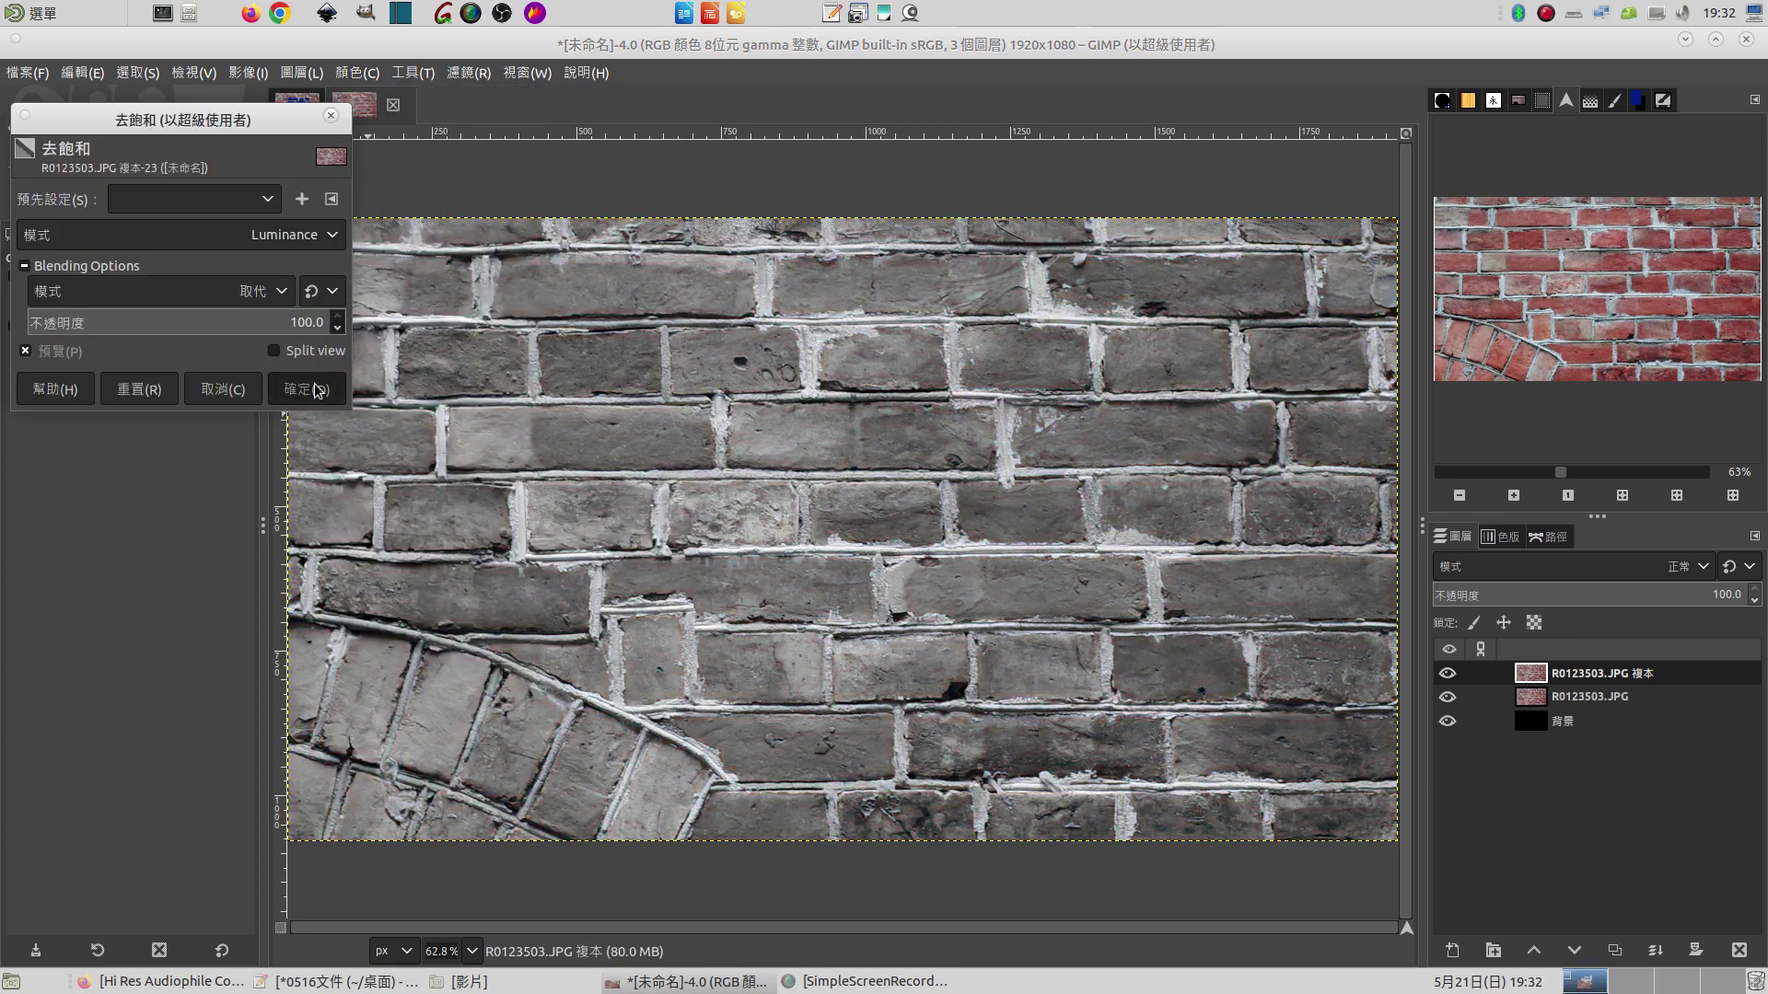
{"action": "left_click", "coordinate": [318, 390]}
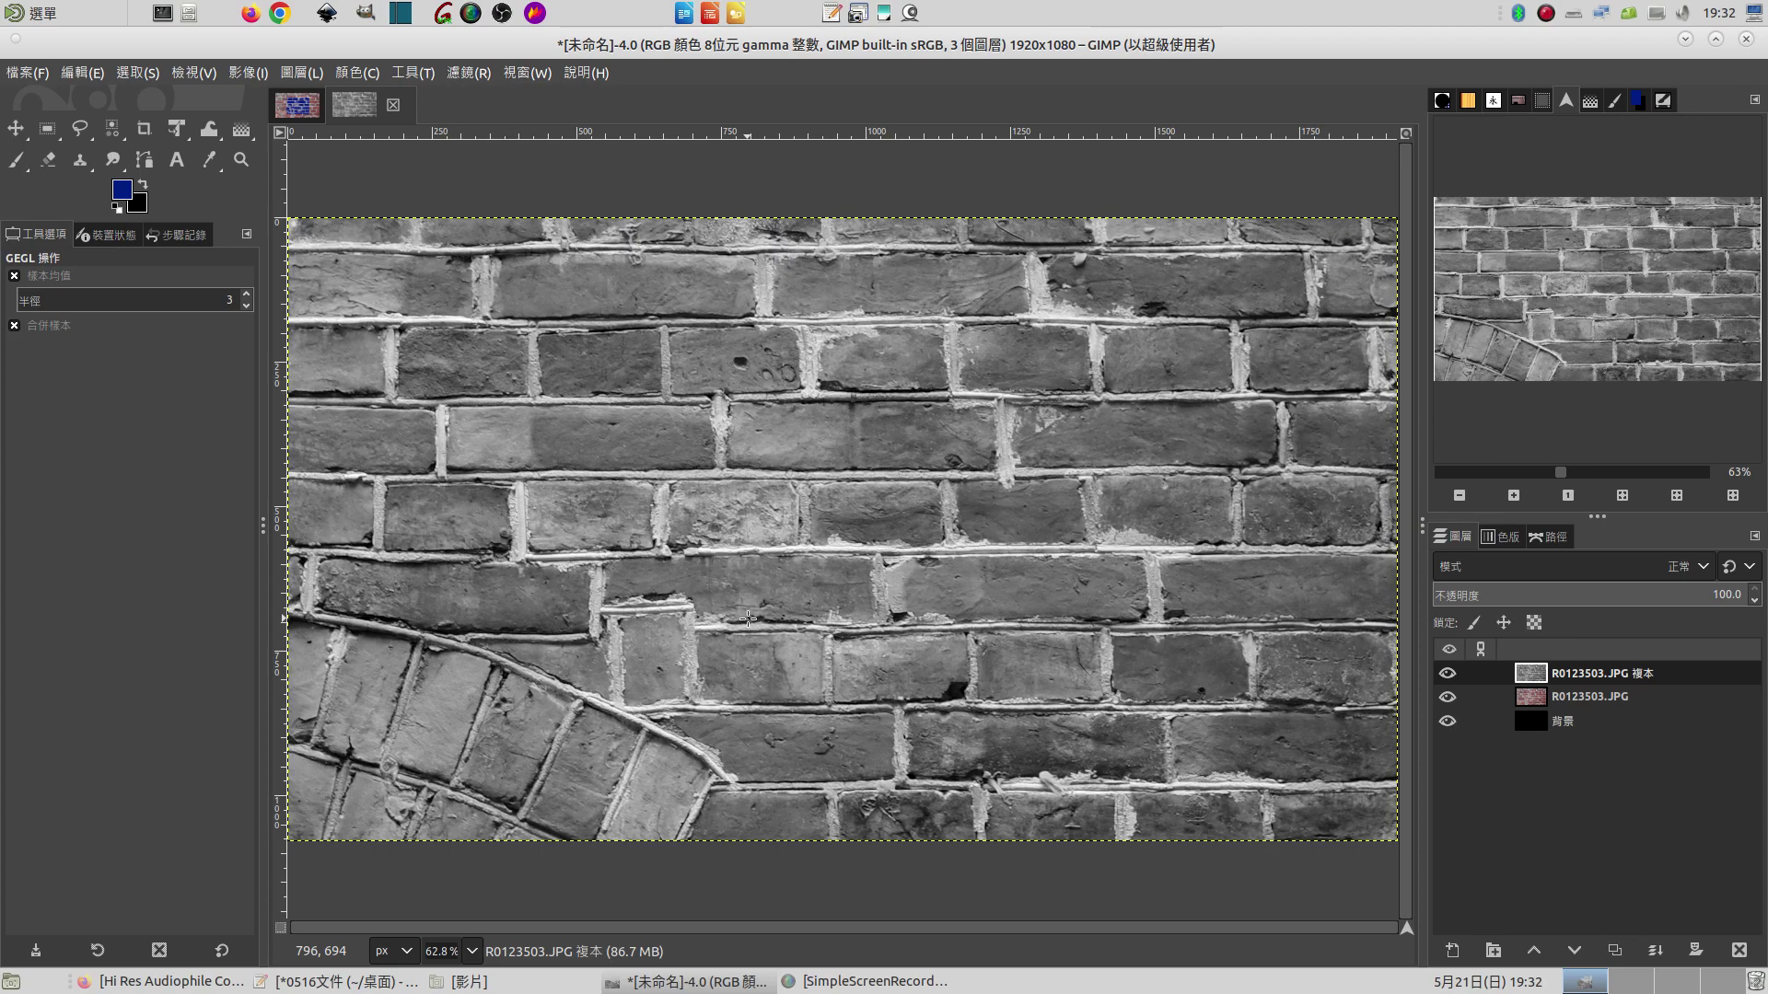
On a new transparent layer, fill a 1094×667 rectangle with deep blue, then deselect
{"action": "left_click", "coordinate": [1452, 951]}
{"action": "left_click", "coordinate": [1703, 946]}
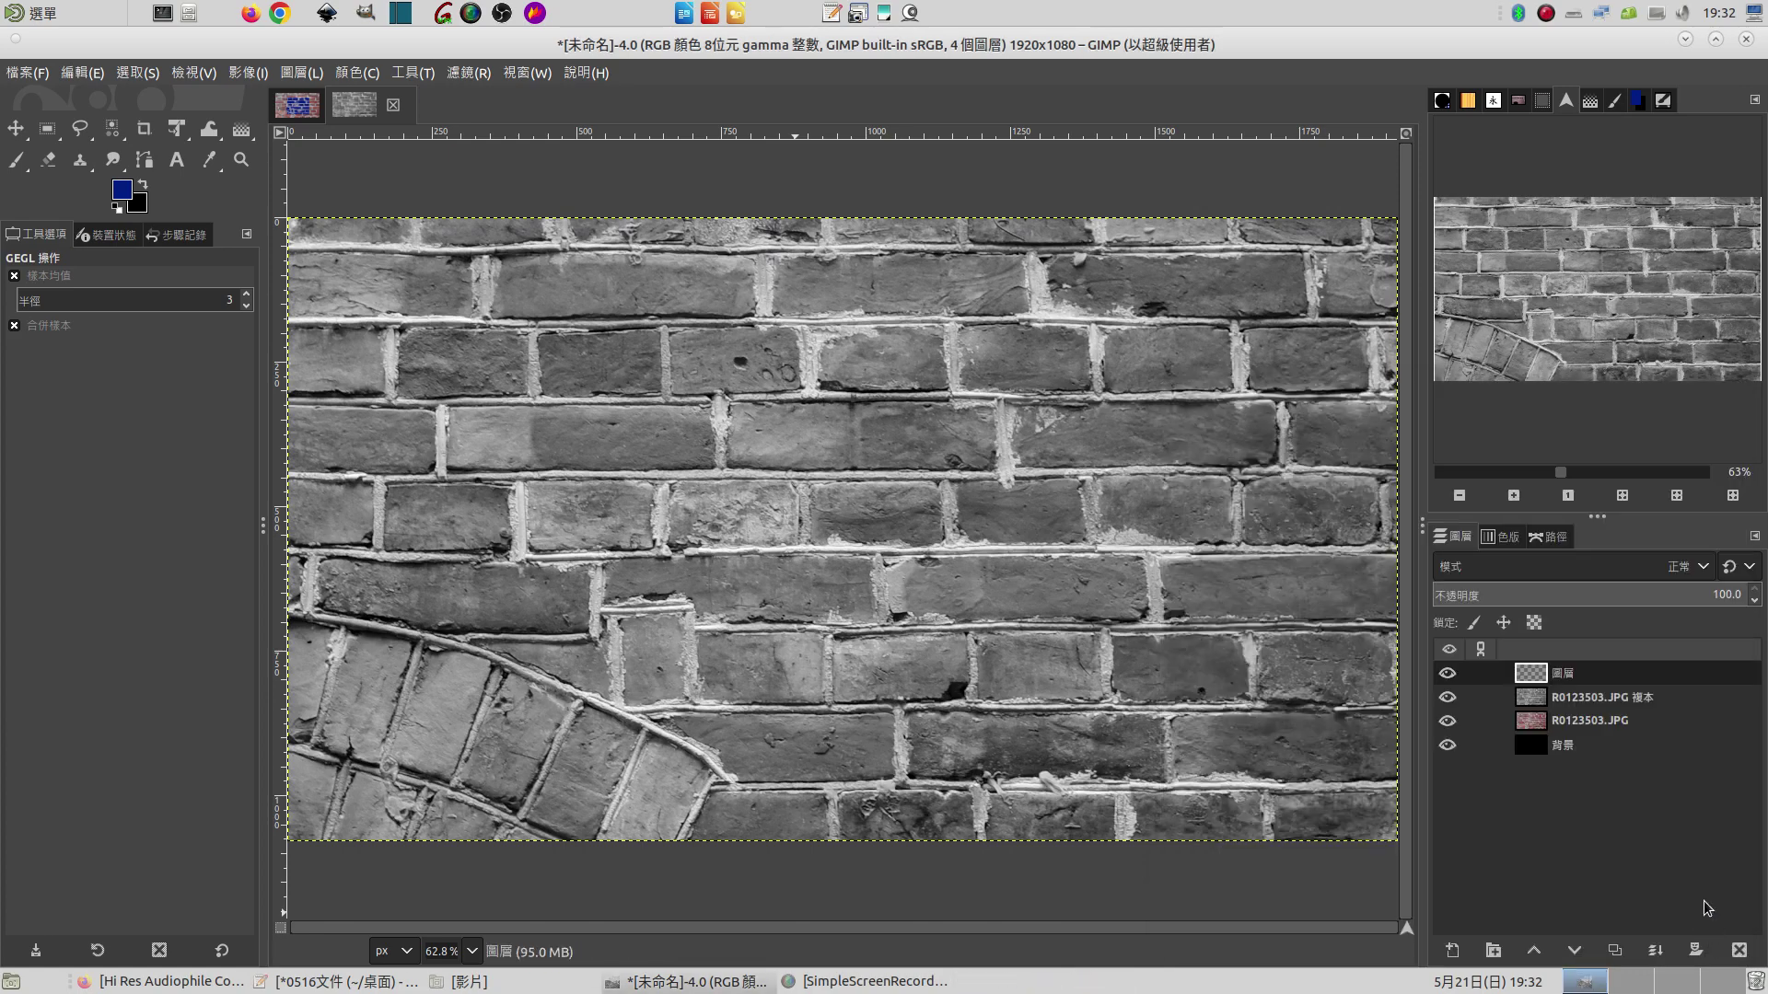
{"action": "left_click", "coordinate": [47, 129]}
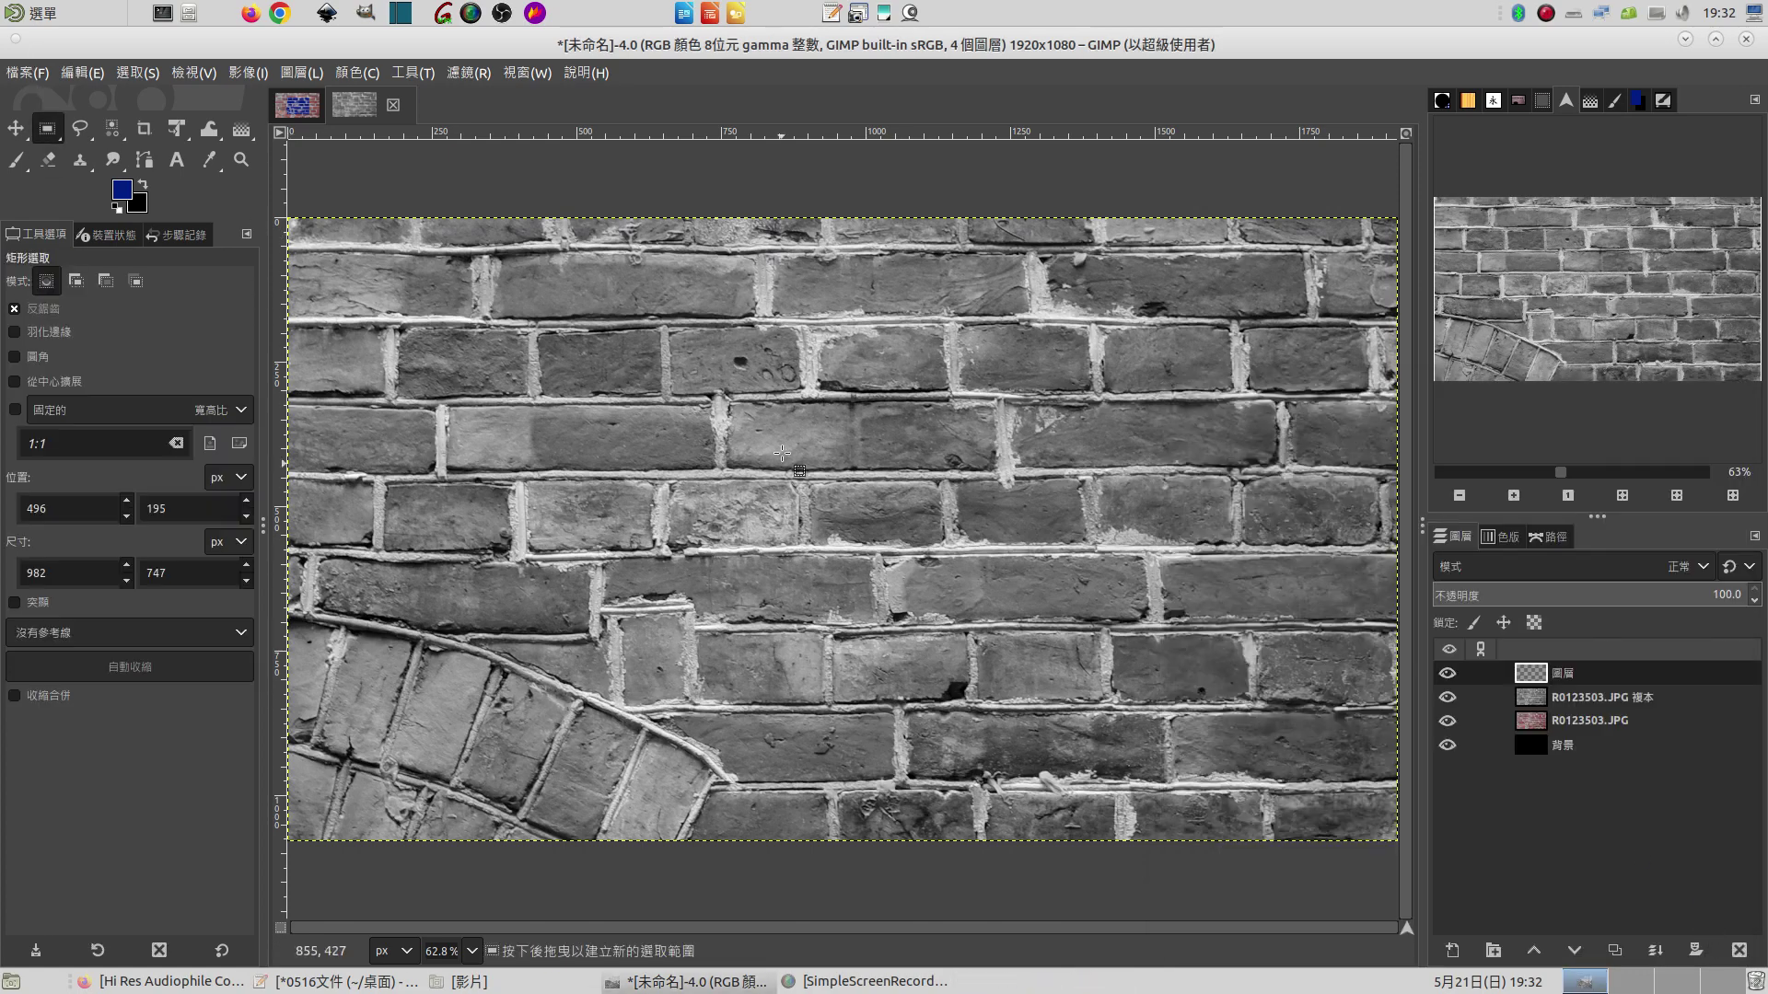
{"action": "mouse_move", "coordinate": [574, 288]}
{"action": "left_mouse_down"}
{"action": "mouse_move", "coordinate": [1176, 673]}
{"action": "mouse_move", "coordinate": [1205, 673]}
{"action": "left_mouse_up"}
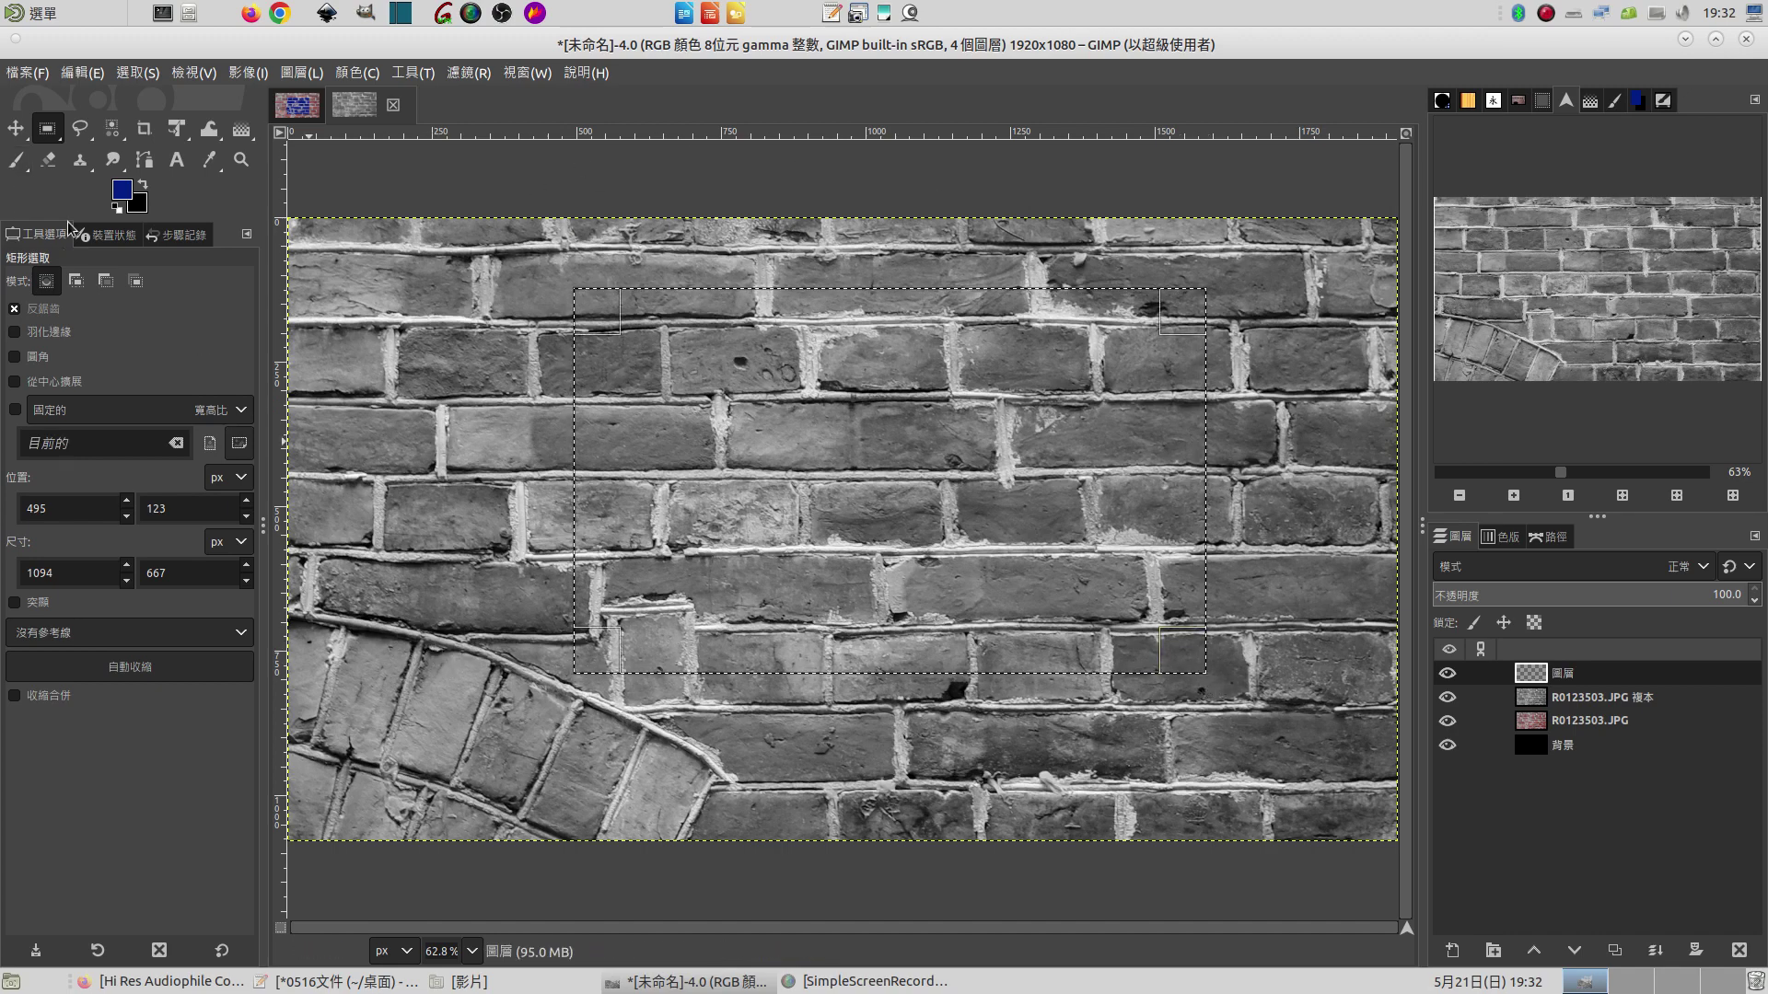
{"action": "left_click_drag", "start_coordinate": [121, 194], "coordinate": [712, 426]}
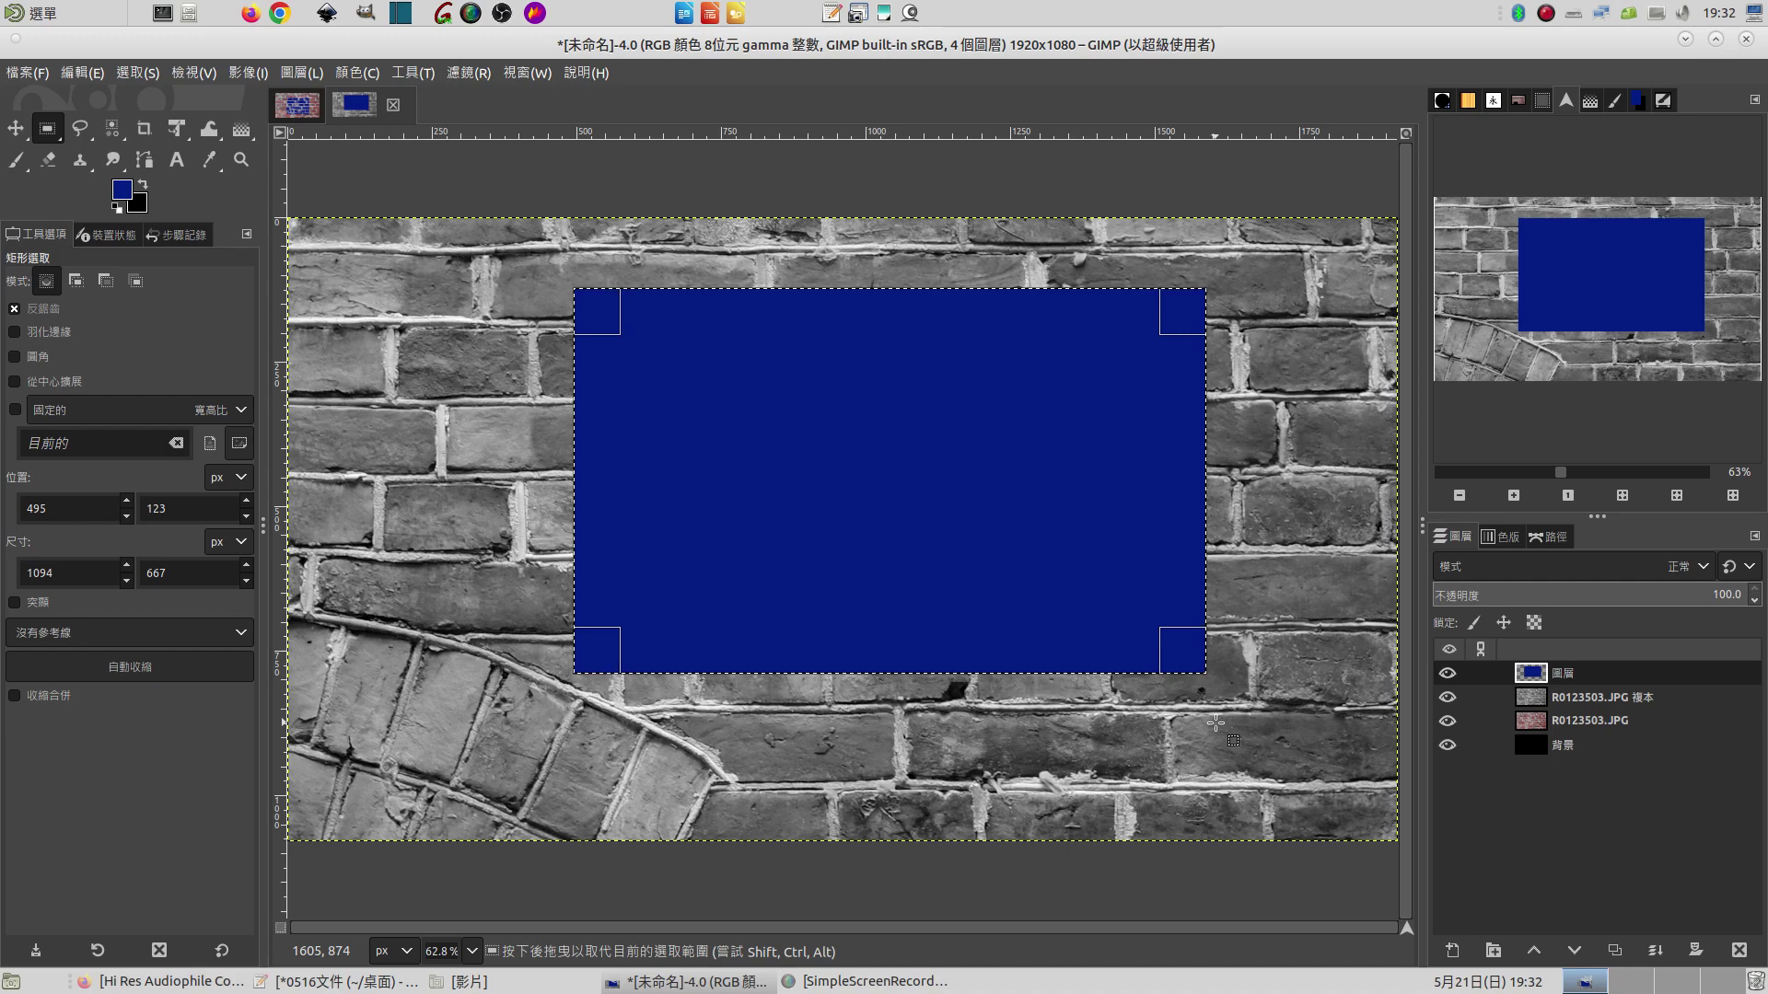
{"action": "left_click", "coordinate": [143, 77]}
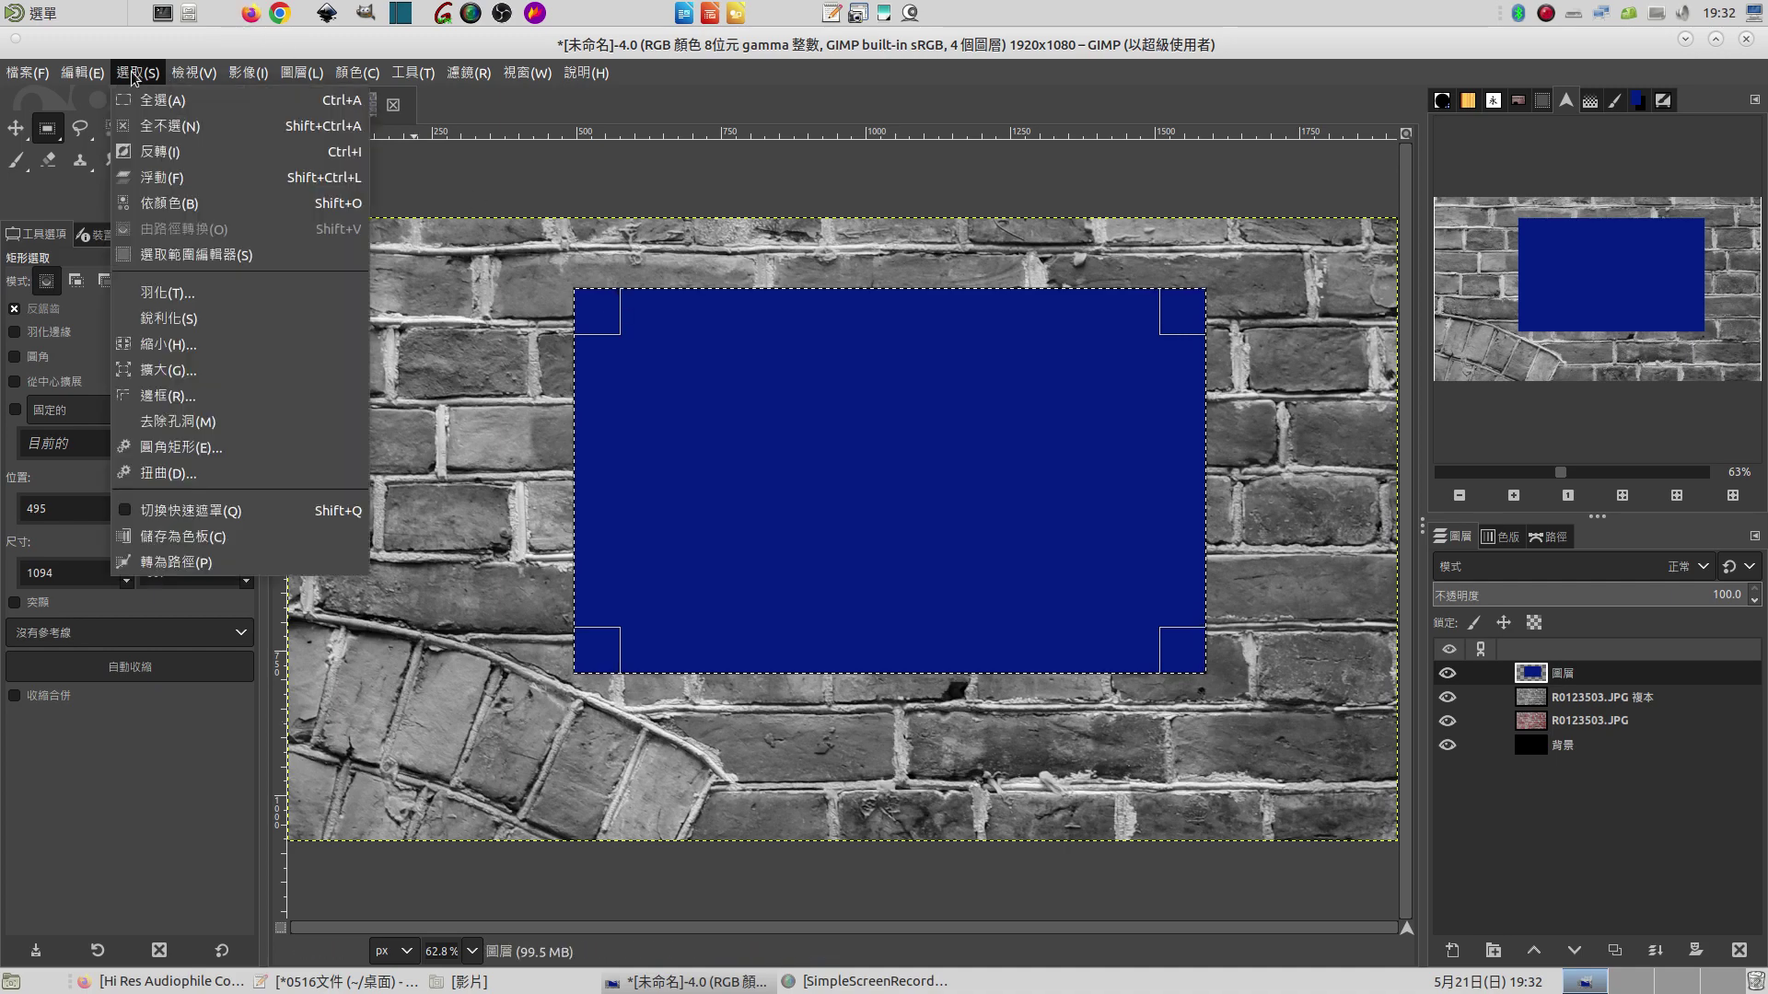
{"action": "left_click", "coordinate": [159, 126]}
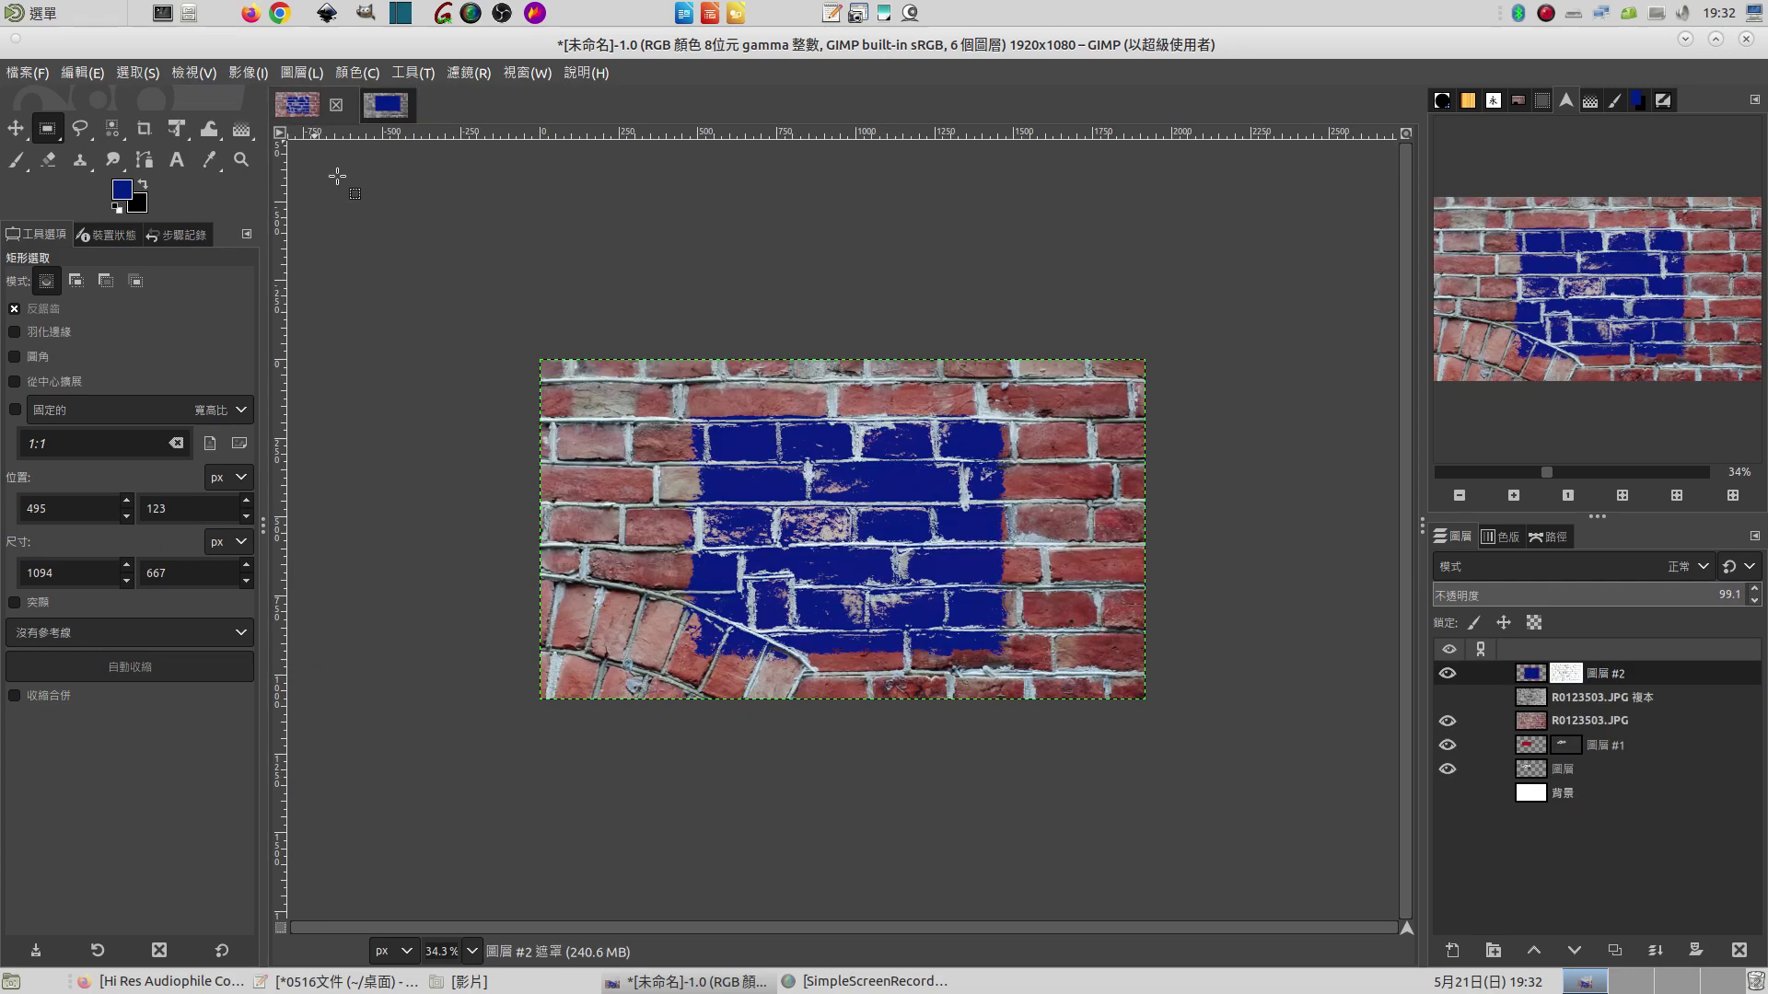
Switch to the second image and toggle the blue rectangle layer off and on to compare
{"action": "left_click", "coordinate": [297, 104]}
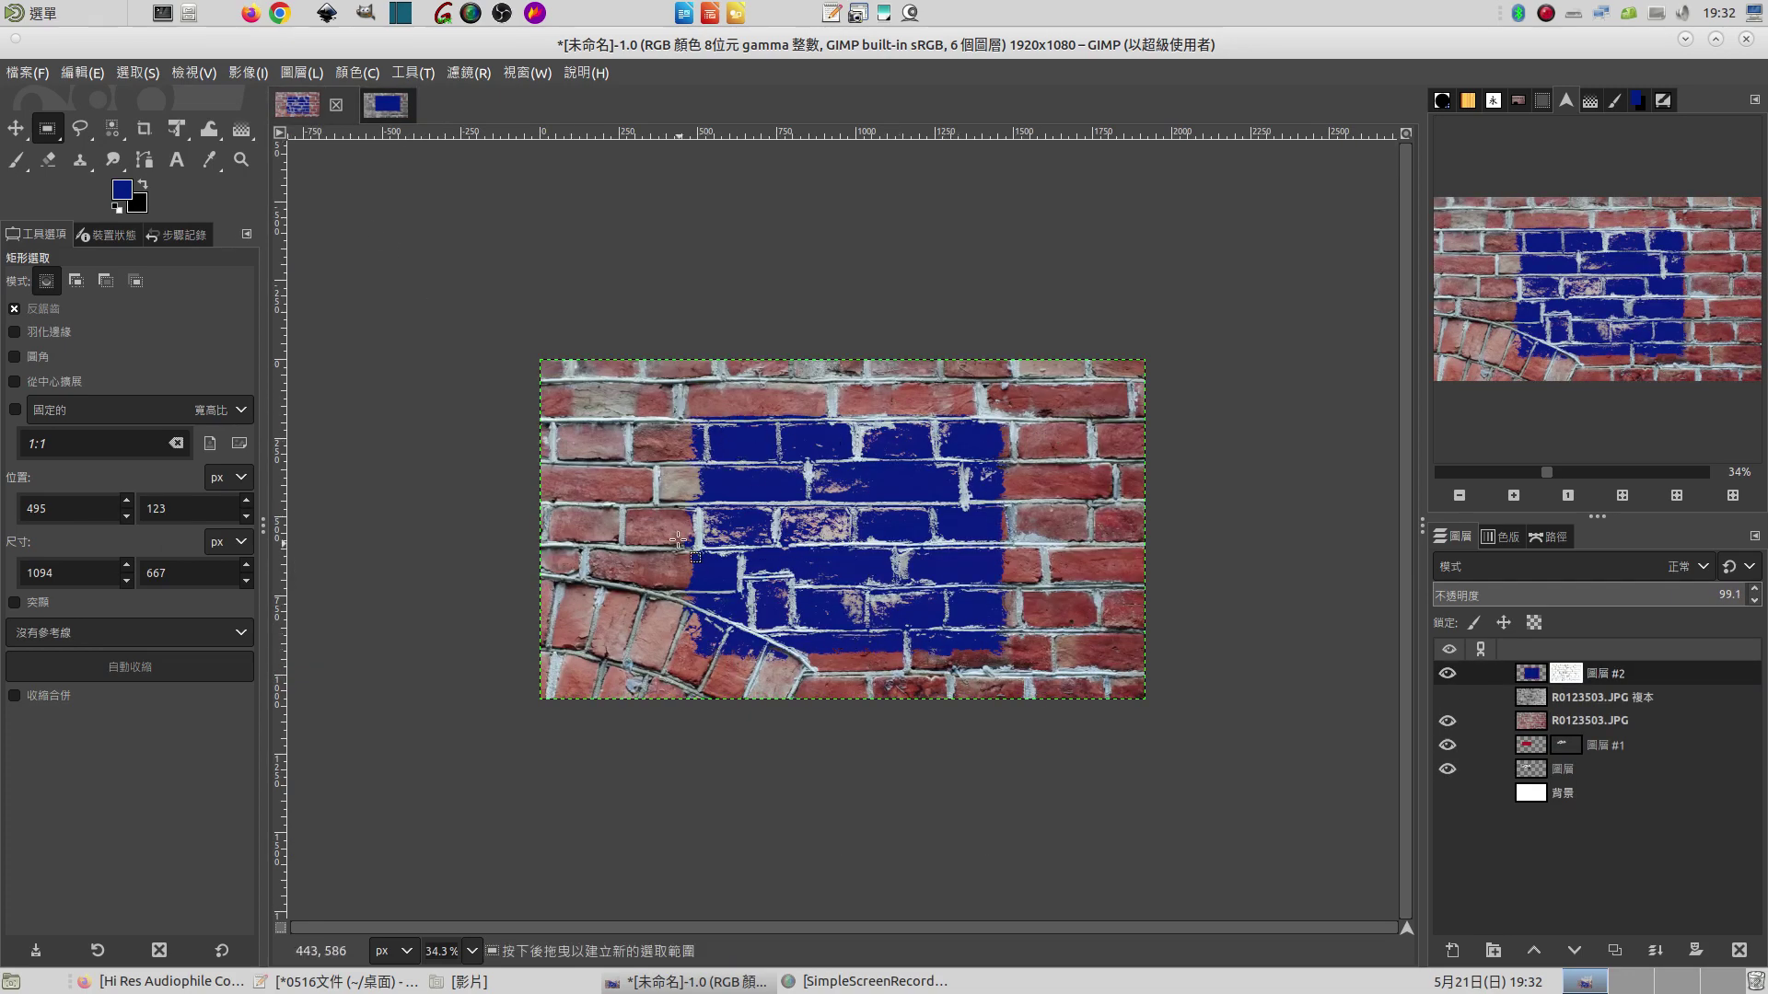
{"action": "left_click", "coordinate": [408, 104]}
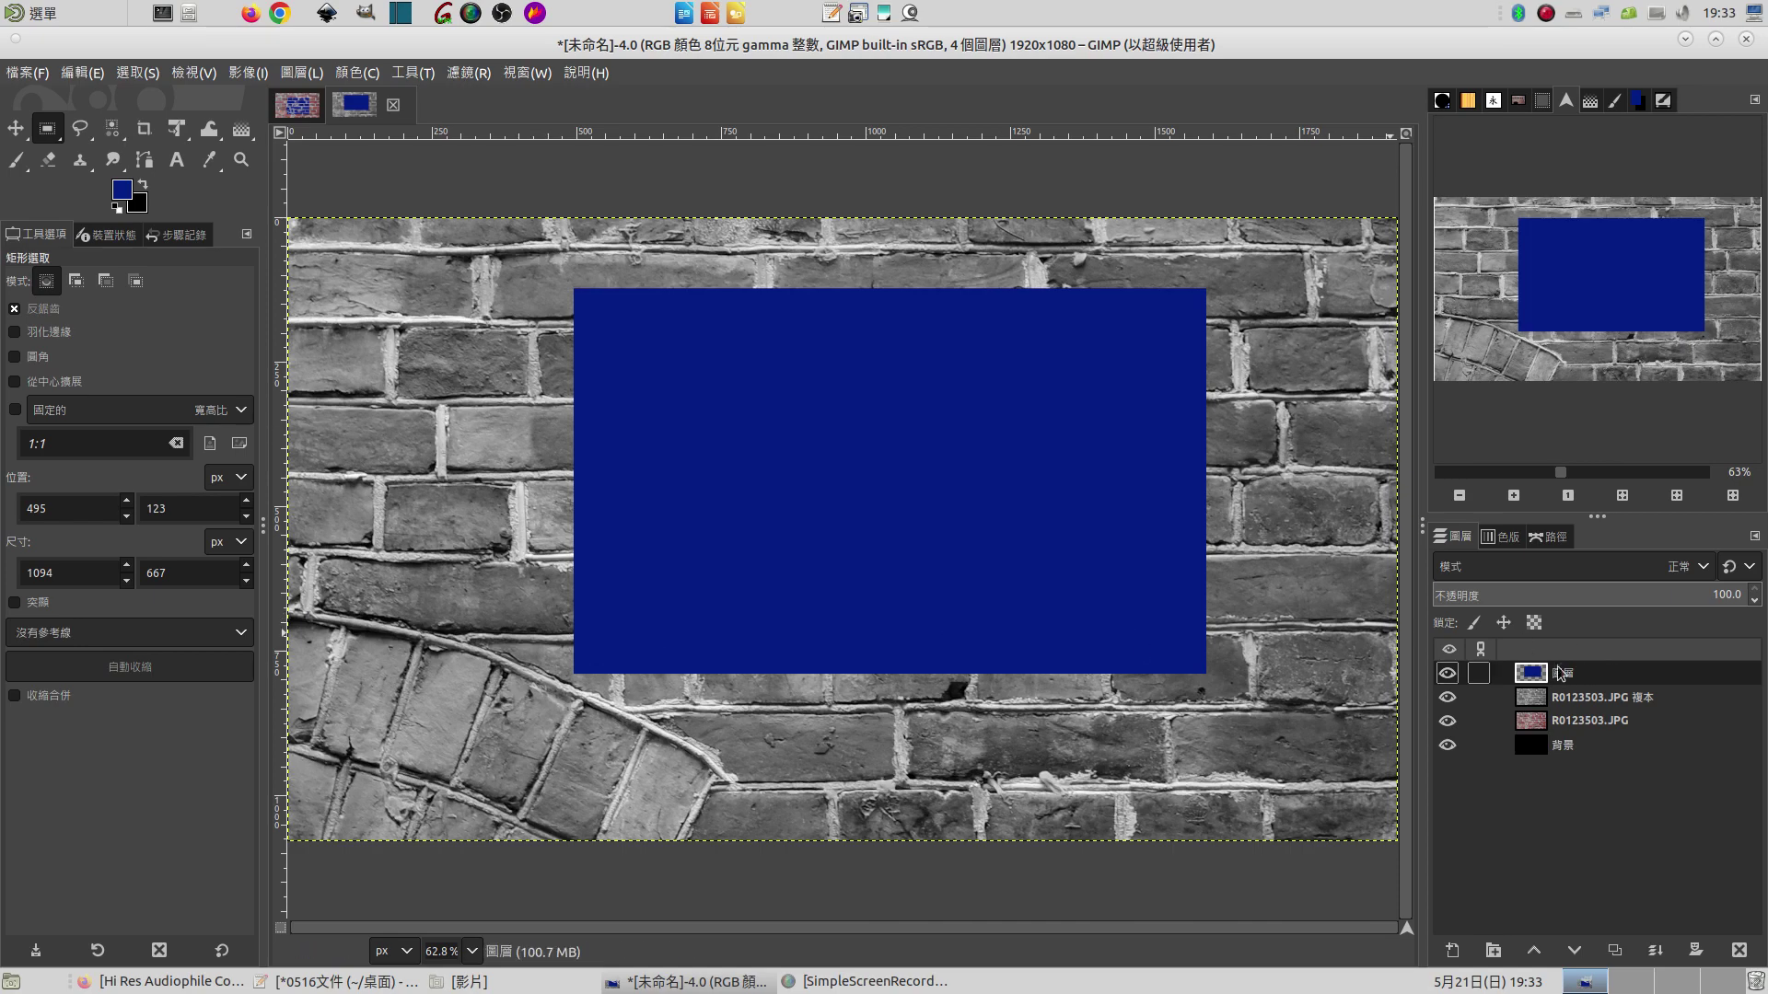
{"action": "left_click", "coordinate": [1448, 673]}
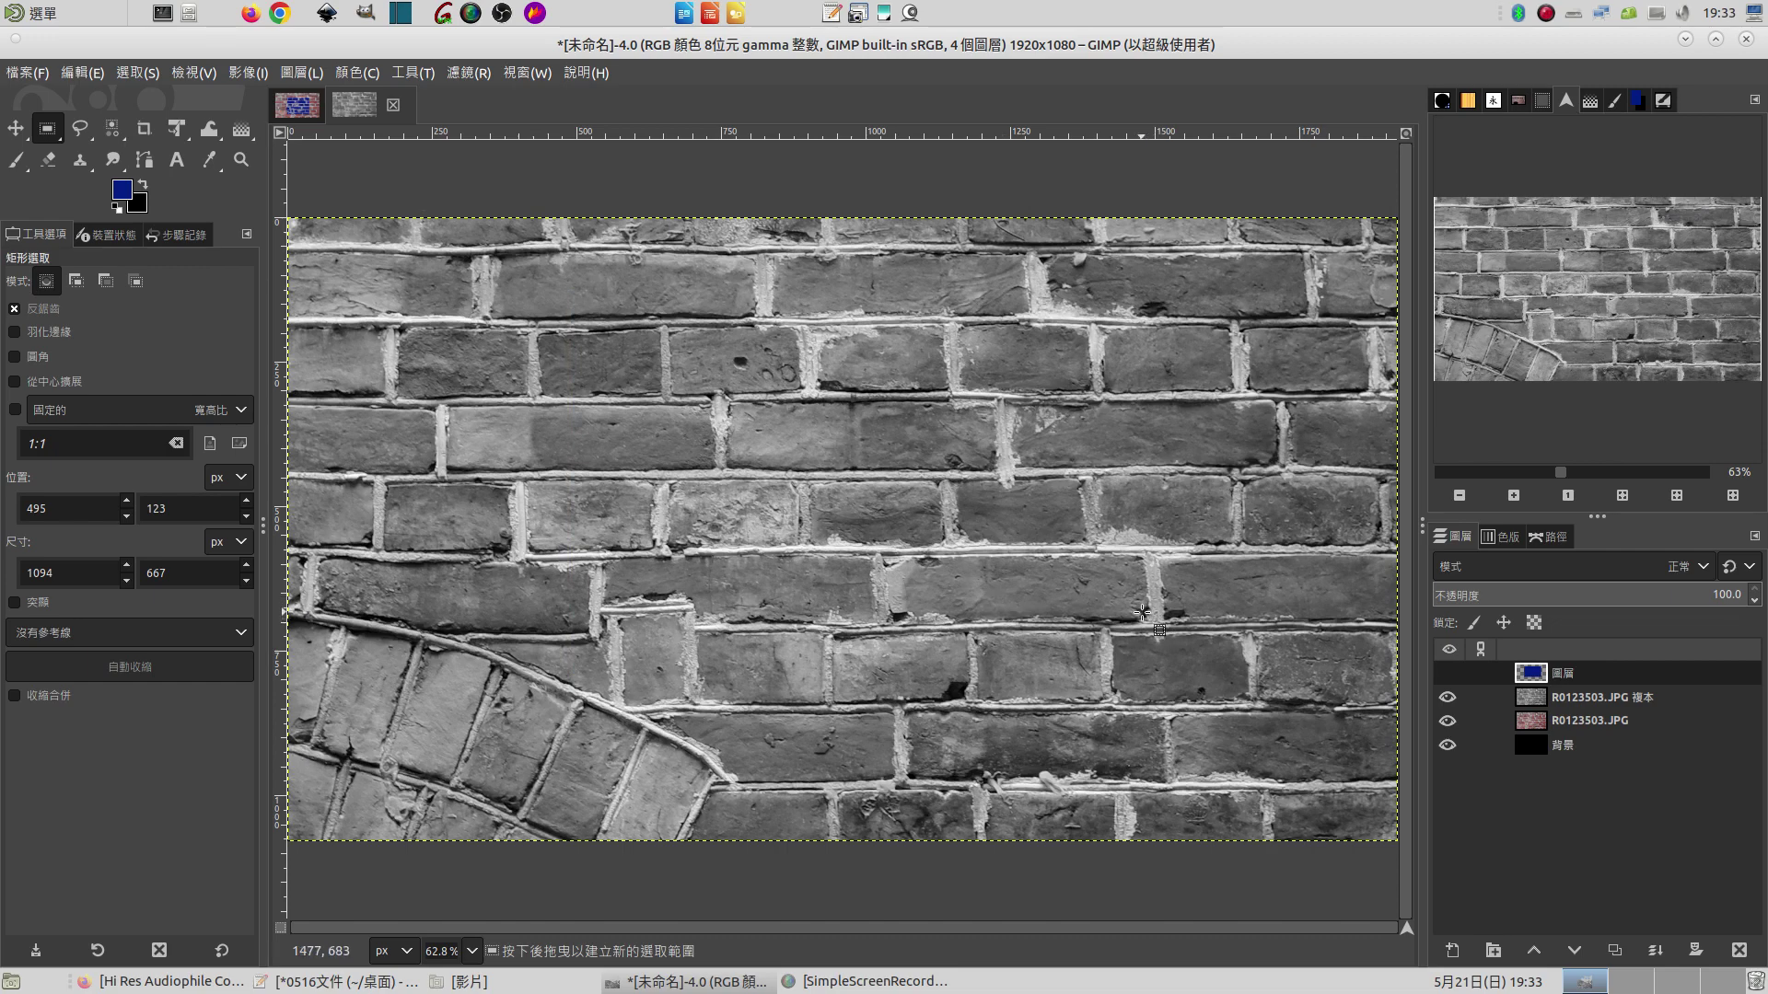
{"action": "left_click", "coordinate": [1448, 673]}
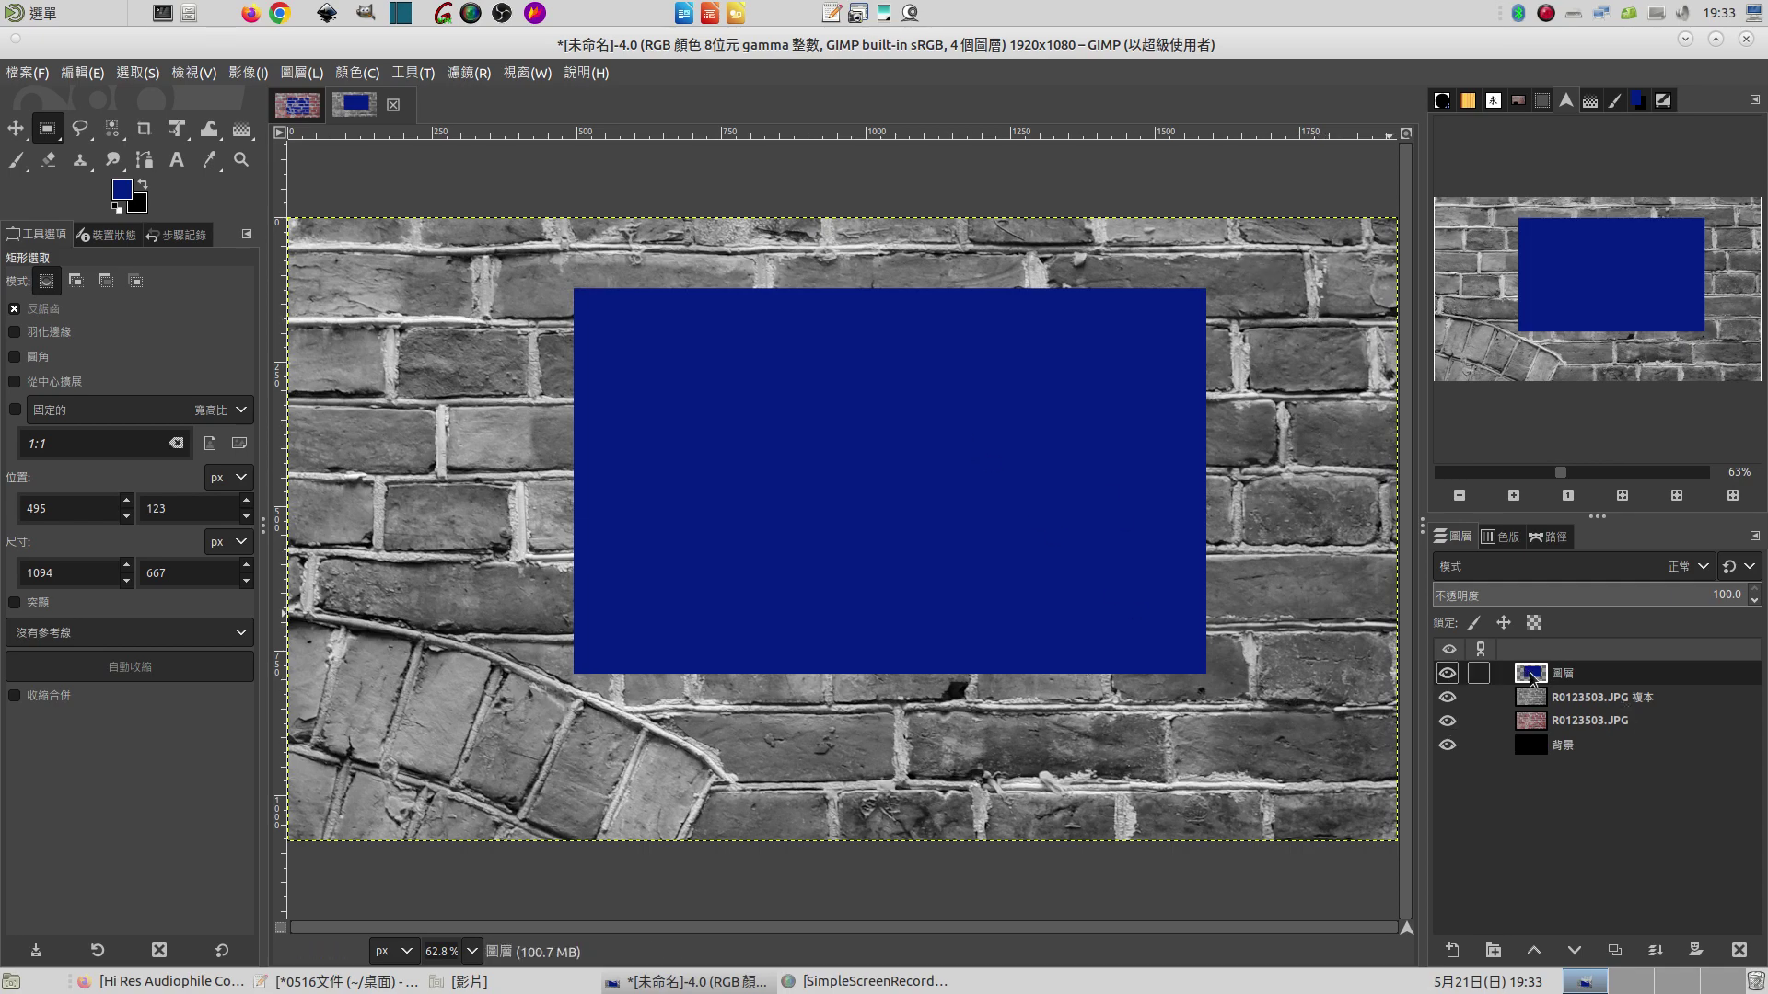
Displace the blue layer using R0123503.JPG 複本 as both maps, 15 horizontal and vertical
{"action": "left_click", "coordinate": [467, 73]}
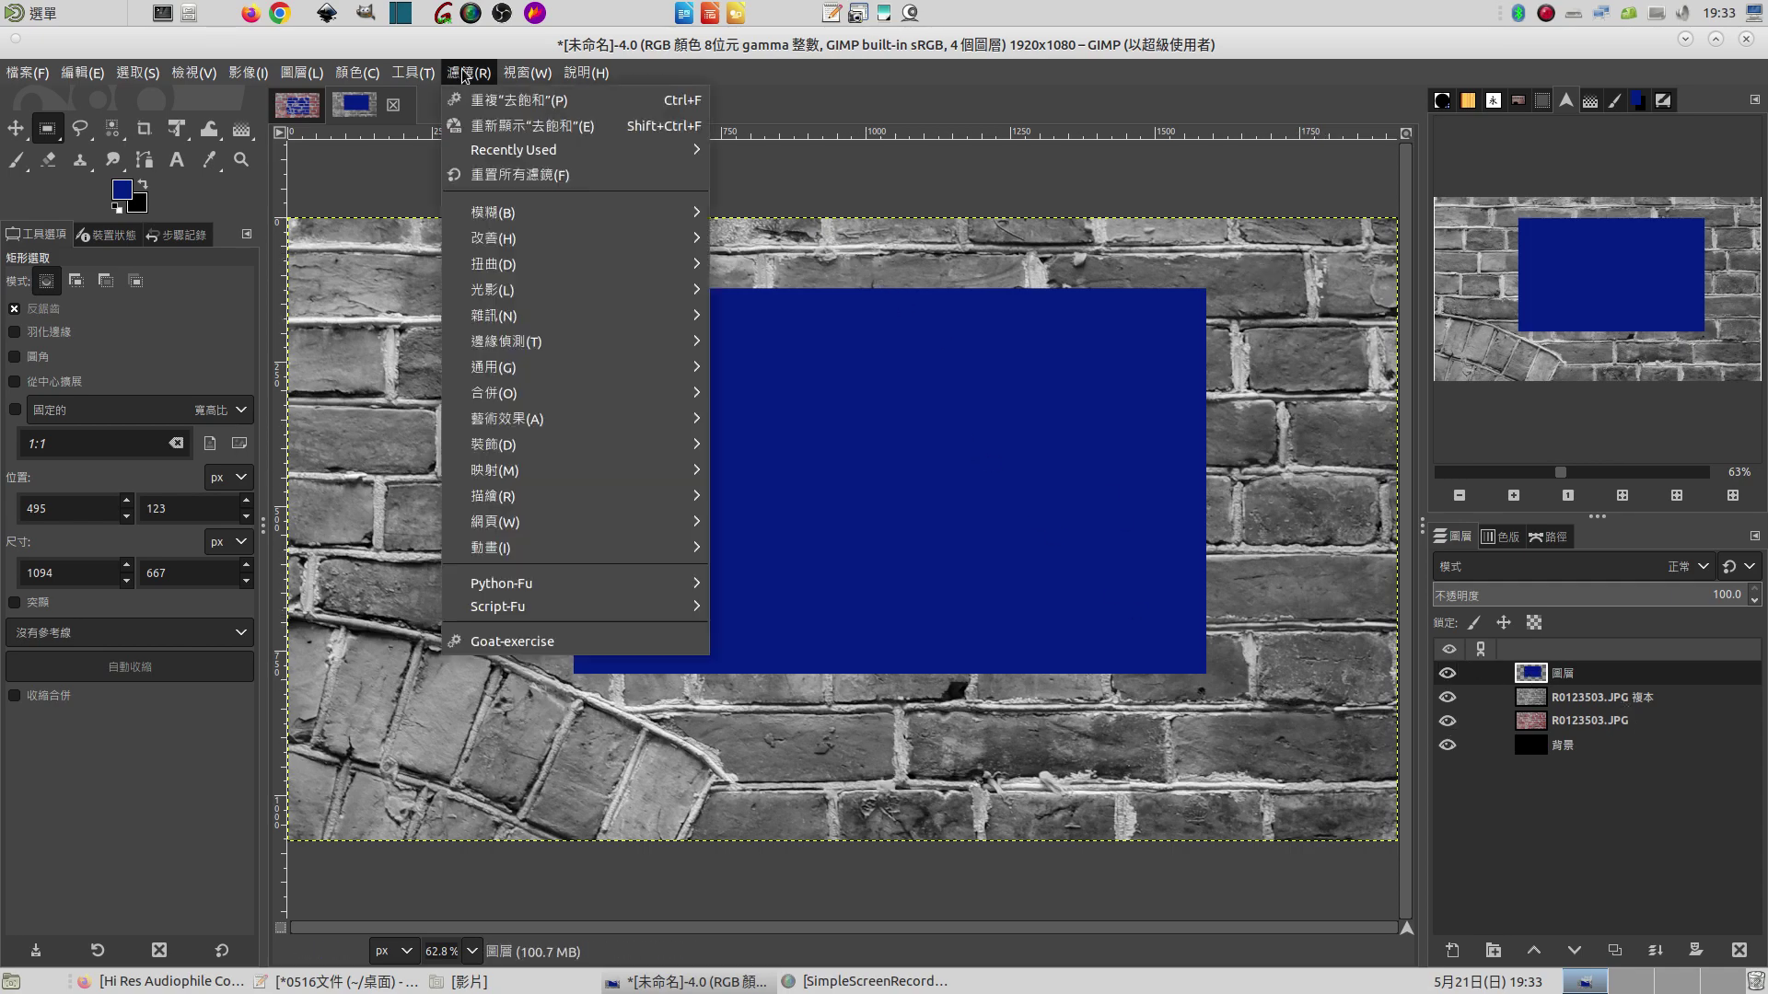
{"action": "mouse_move", "coordinate": [494, 470]}
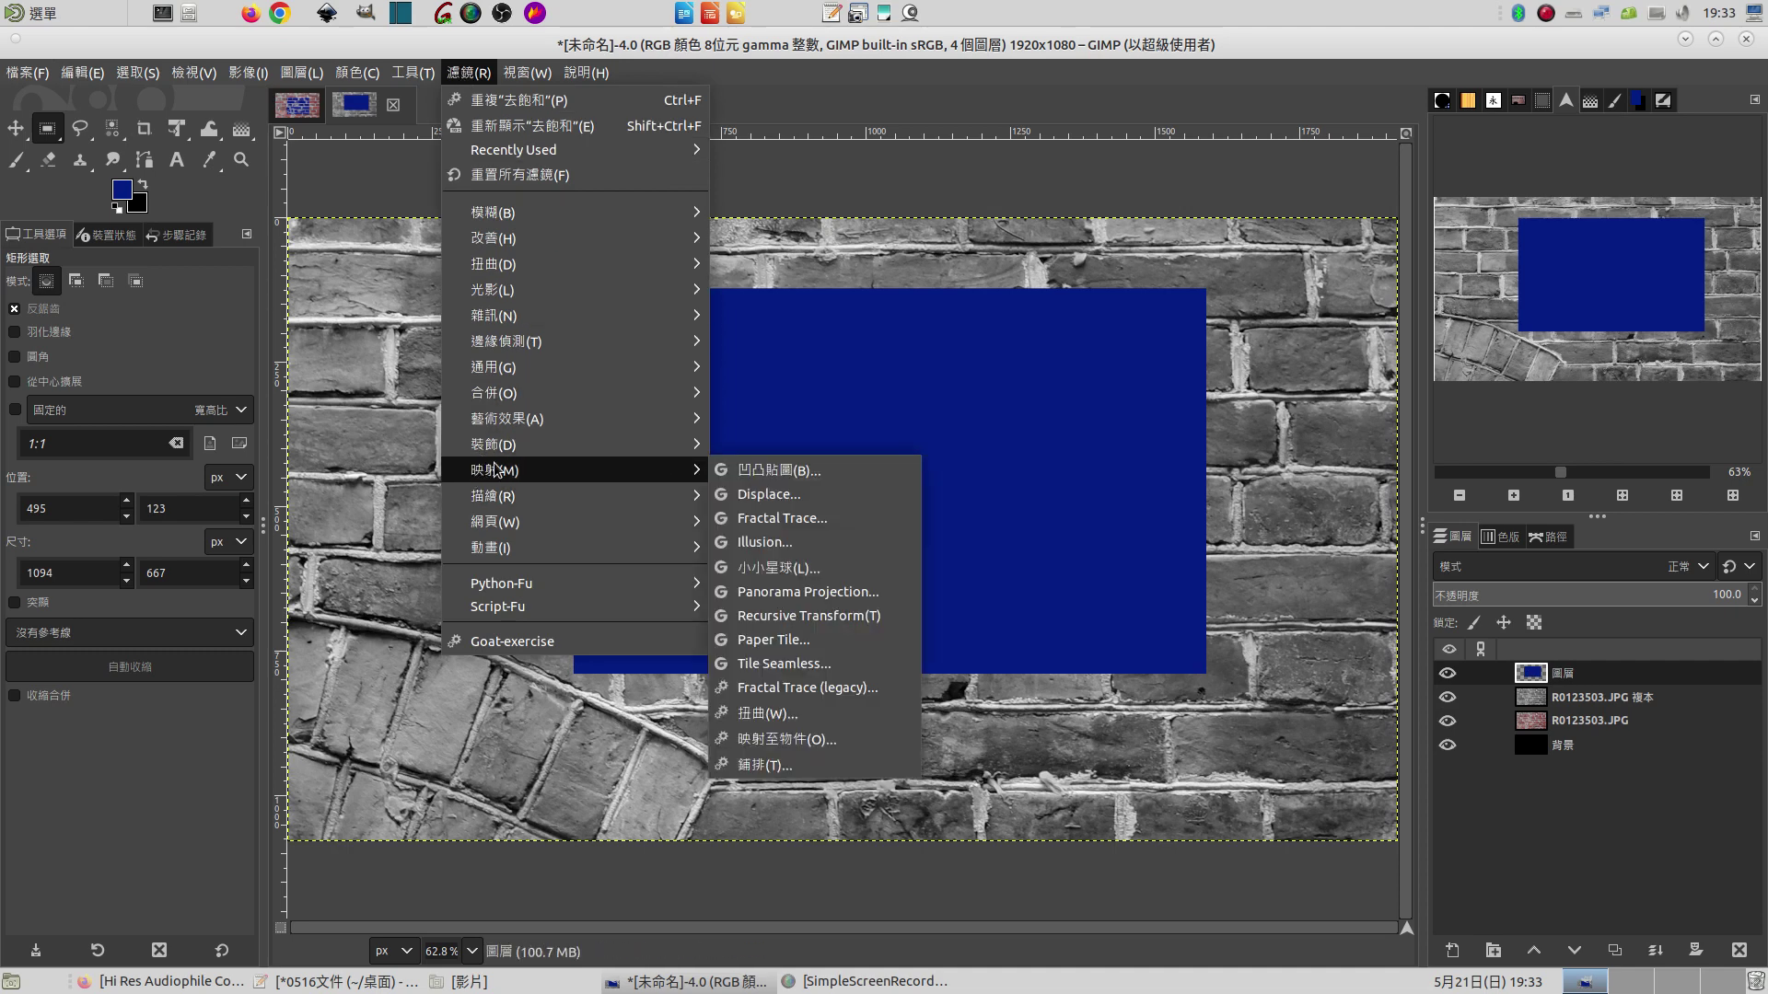
{"action": "left_click", "coordinate": [751, 498]}
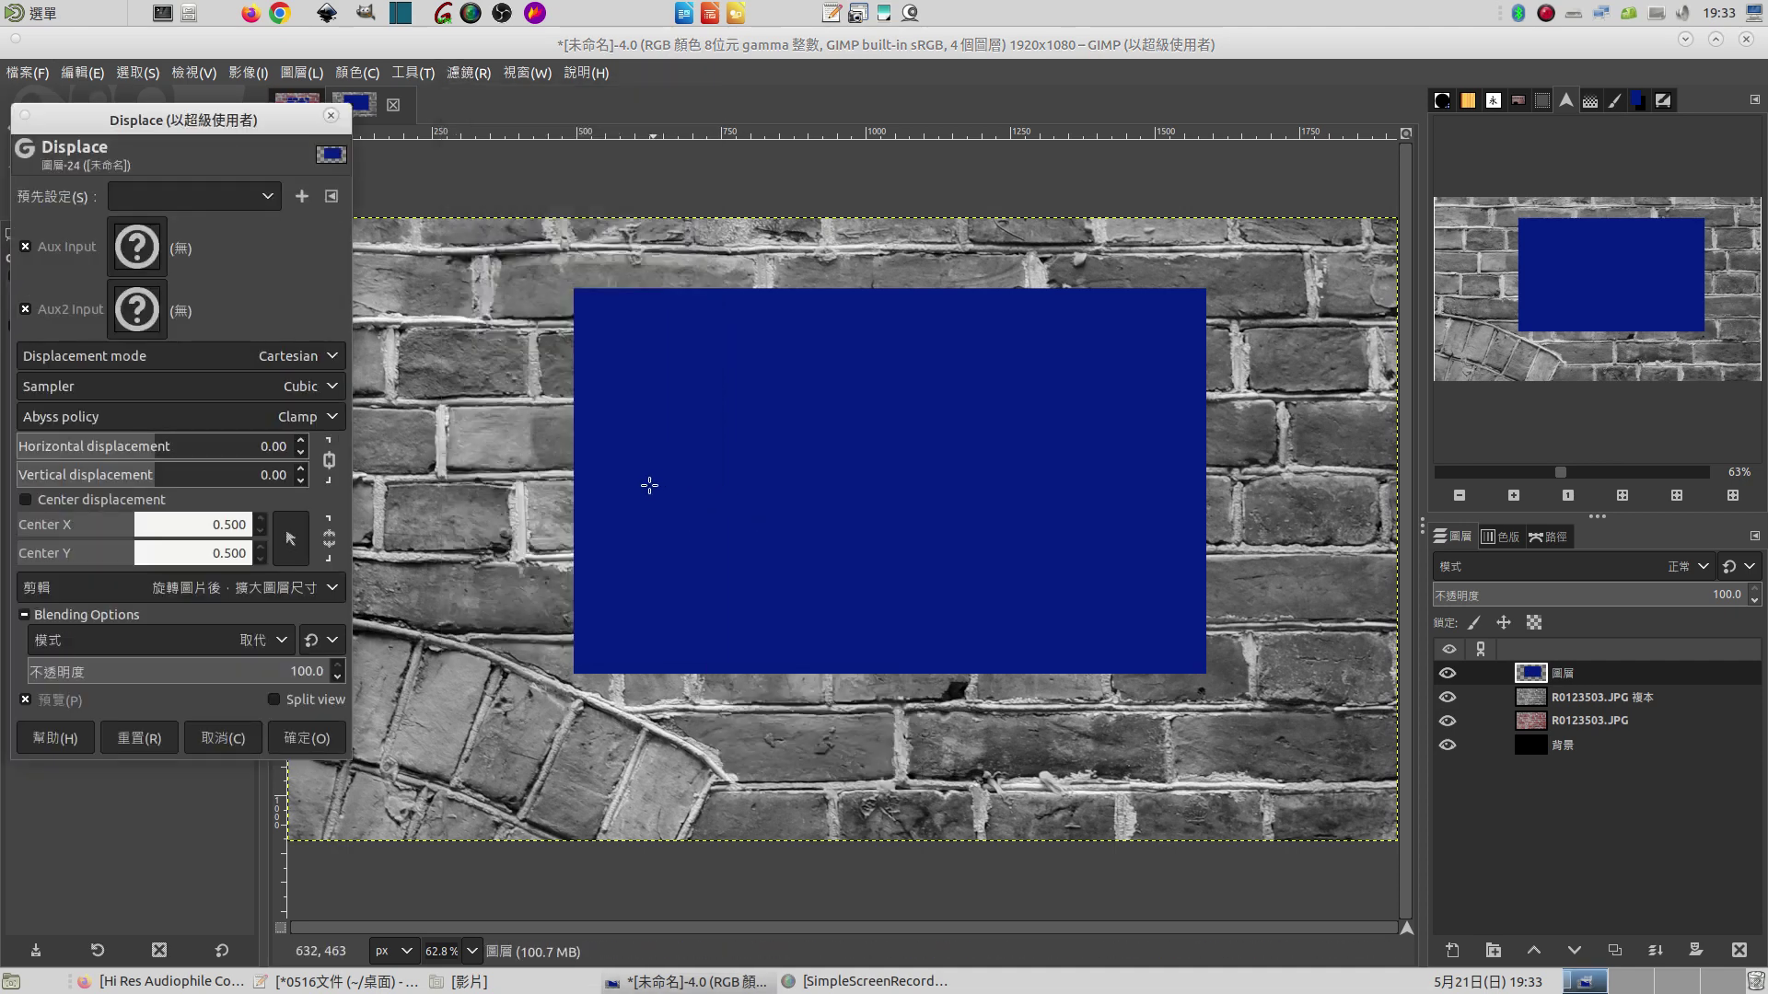
{"action": "left_click", "coordinate": [157, 255]}
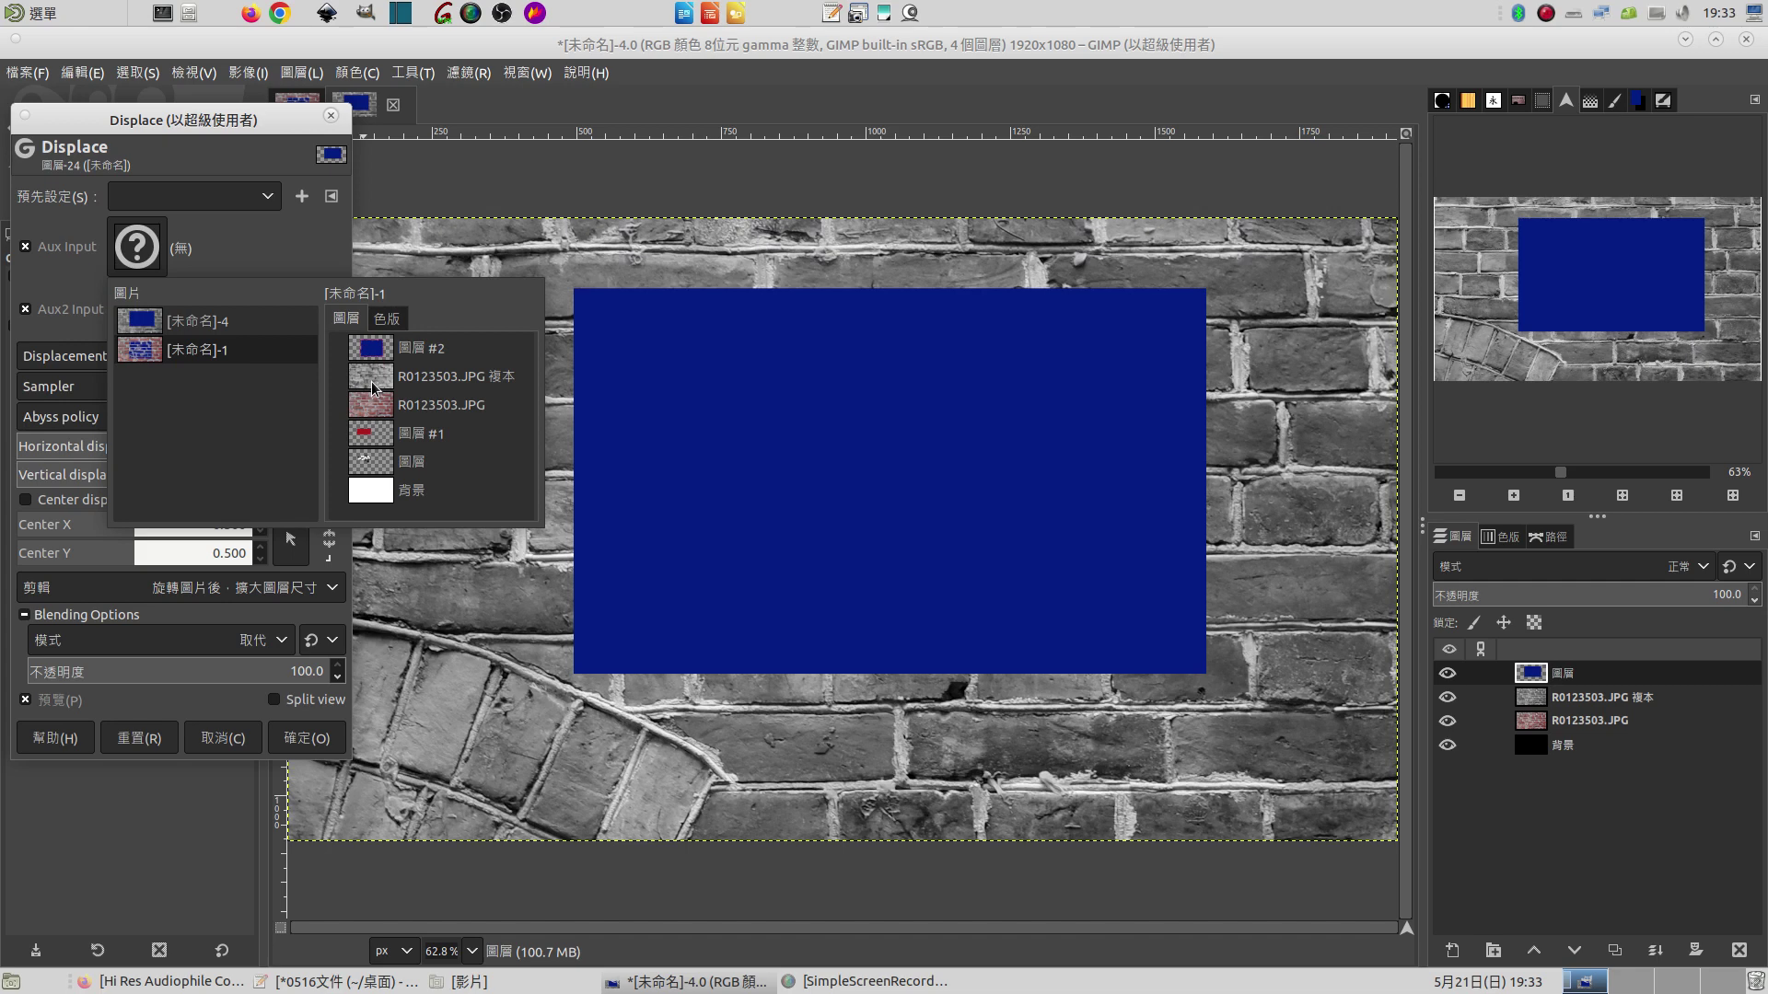
{"action": "left_click", "coordinate": [441, 376]}
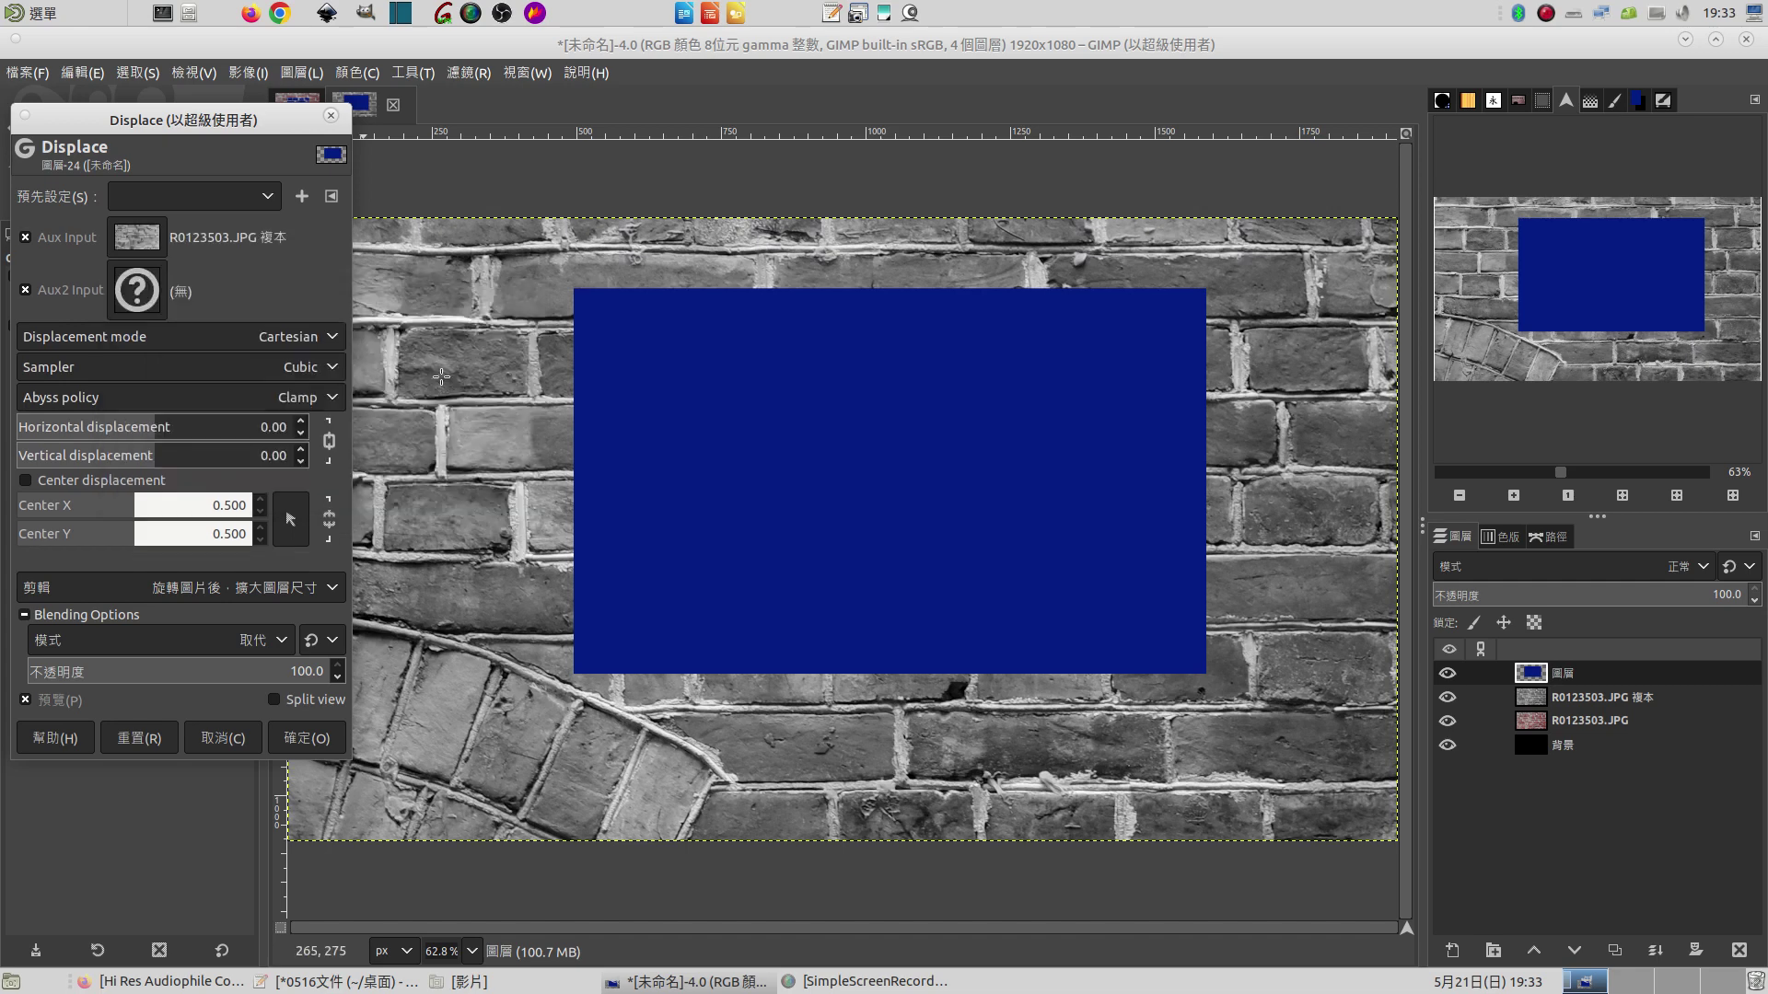
{"action": "left_click", "coordinate": [150, 300]}
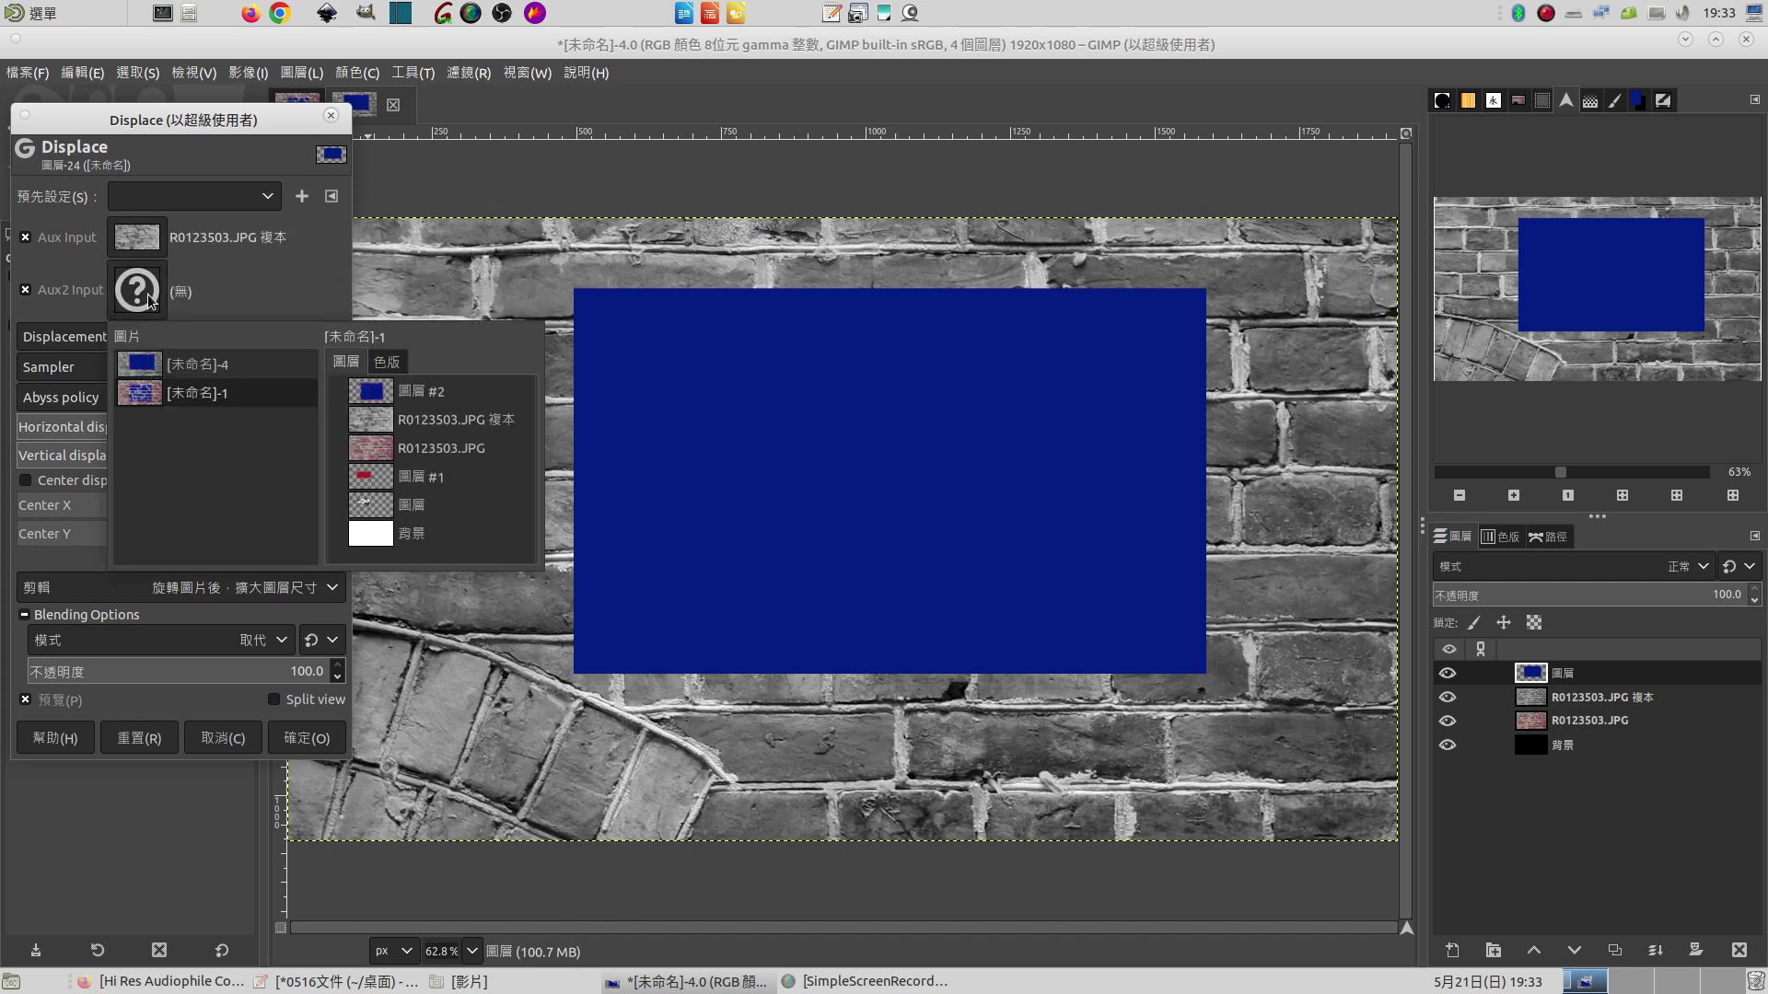
{"action": "left_click", "coordinate": [488, 420]}
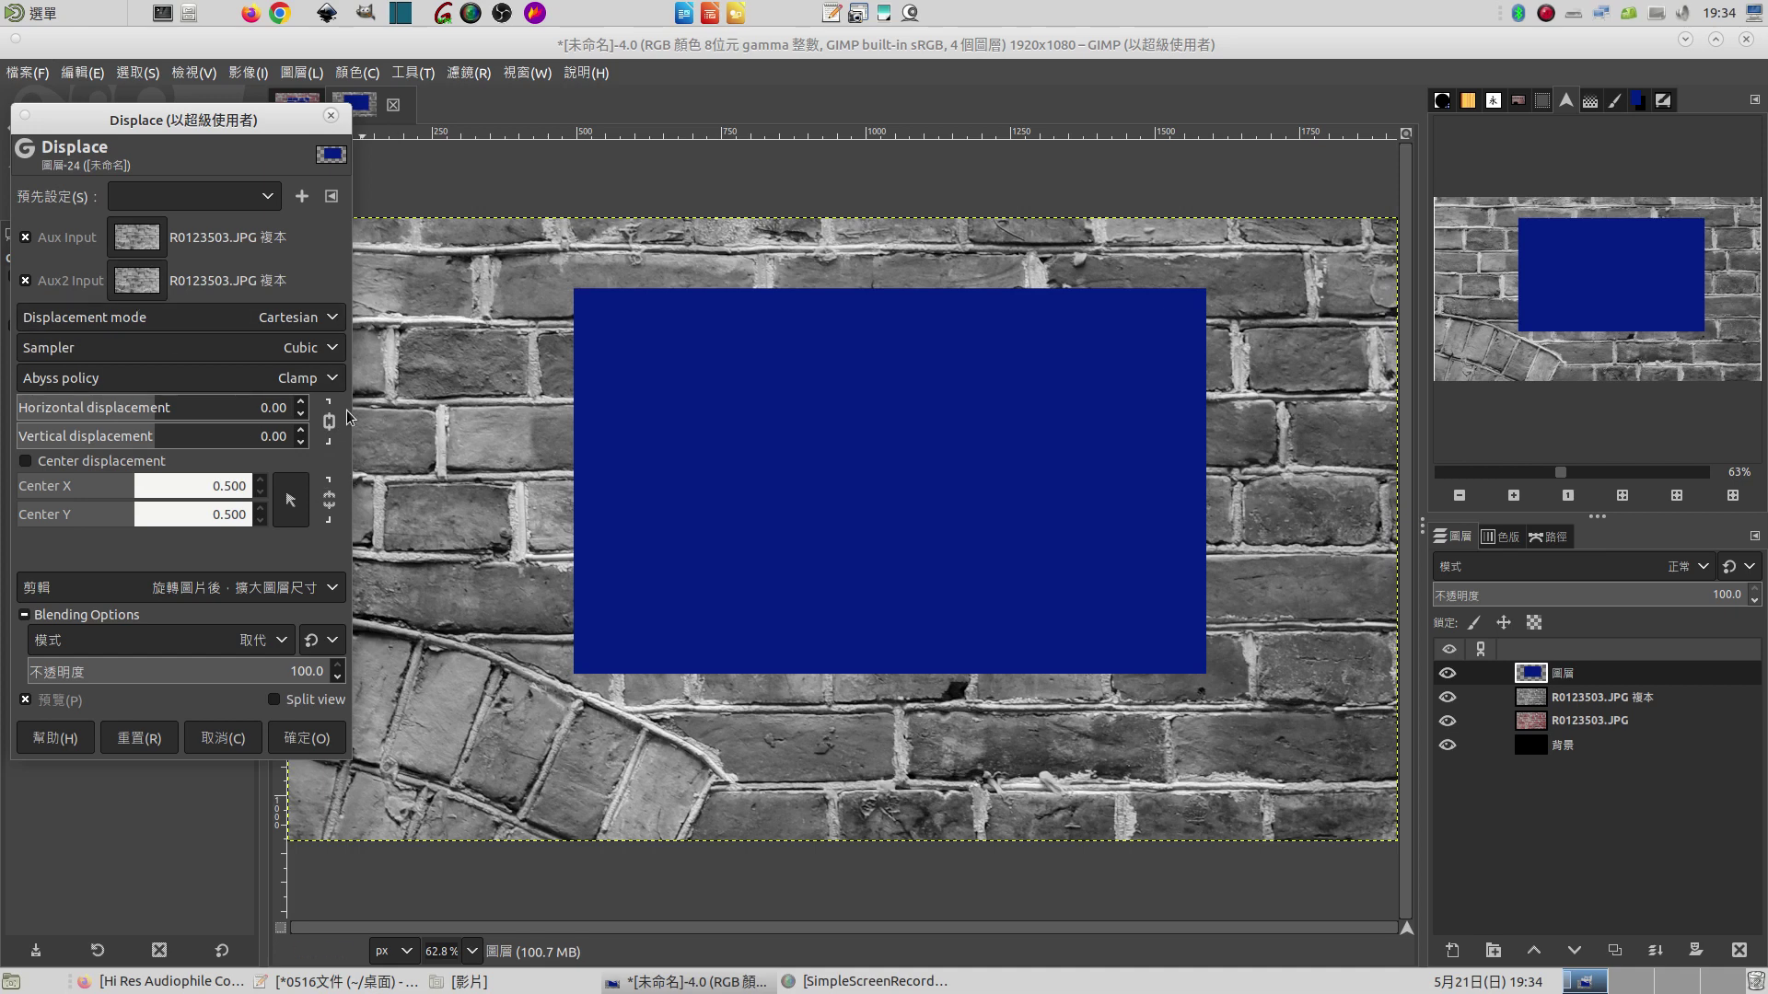
{"action": "left_click", "coordinate": [300, 402]}
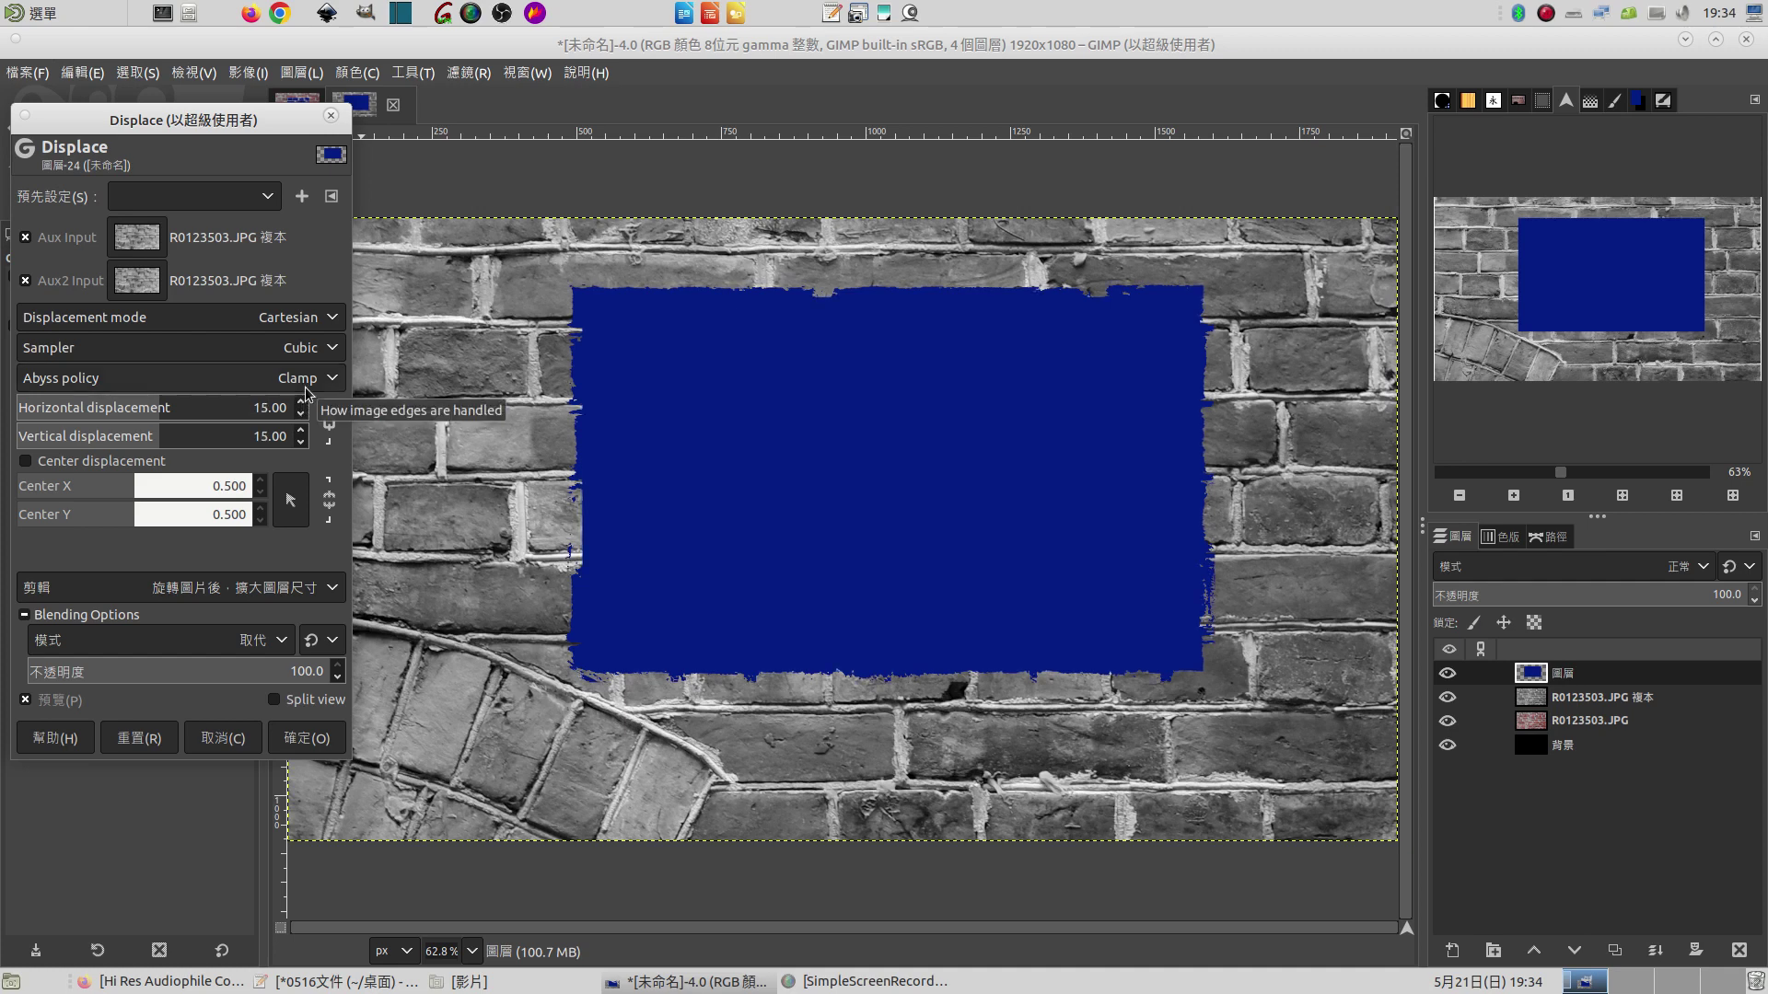
{"action": "left_click", "coordinate": [307, 737]}
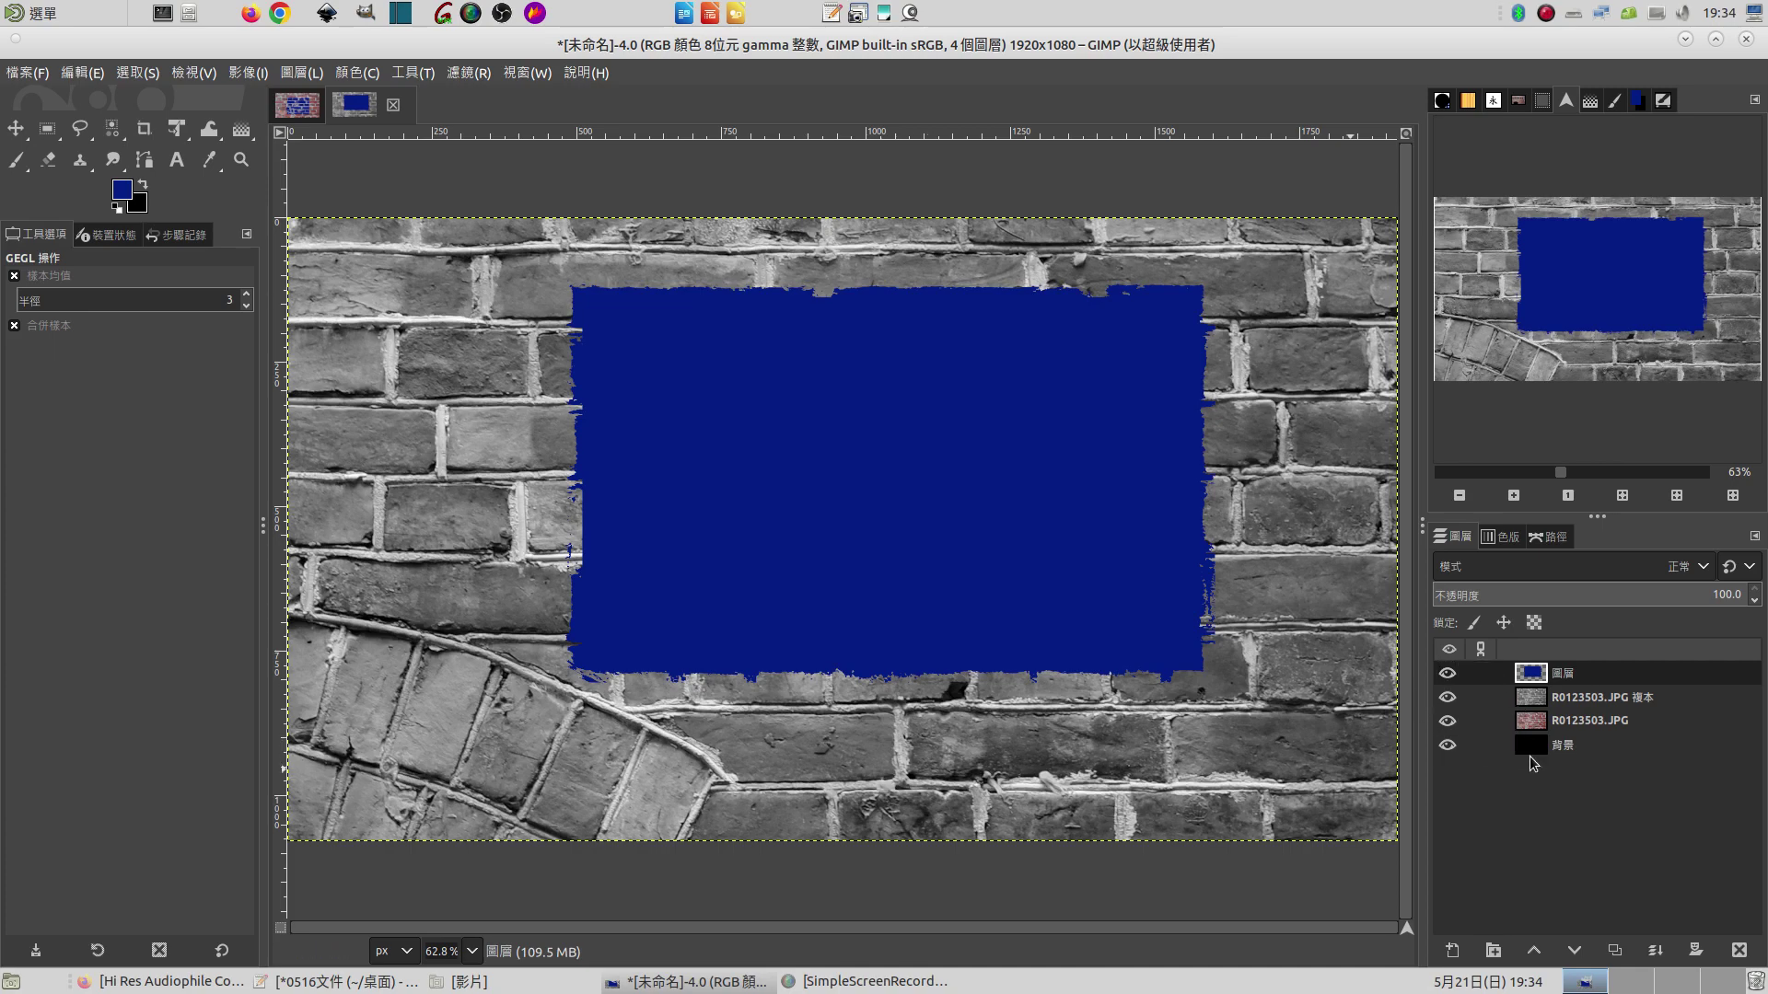
Hide the blue layer and duplicate R0123503.JPG 複本 into R0123503.JPG 複本 #1
{"action": "left_click", "coordinate": [1448, 675]}
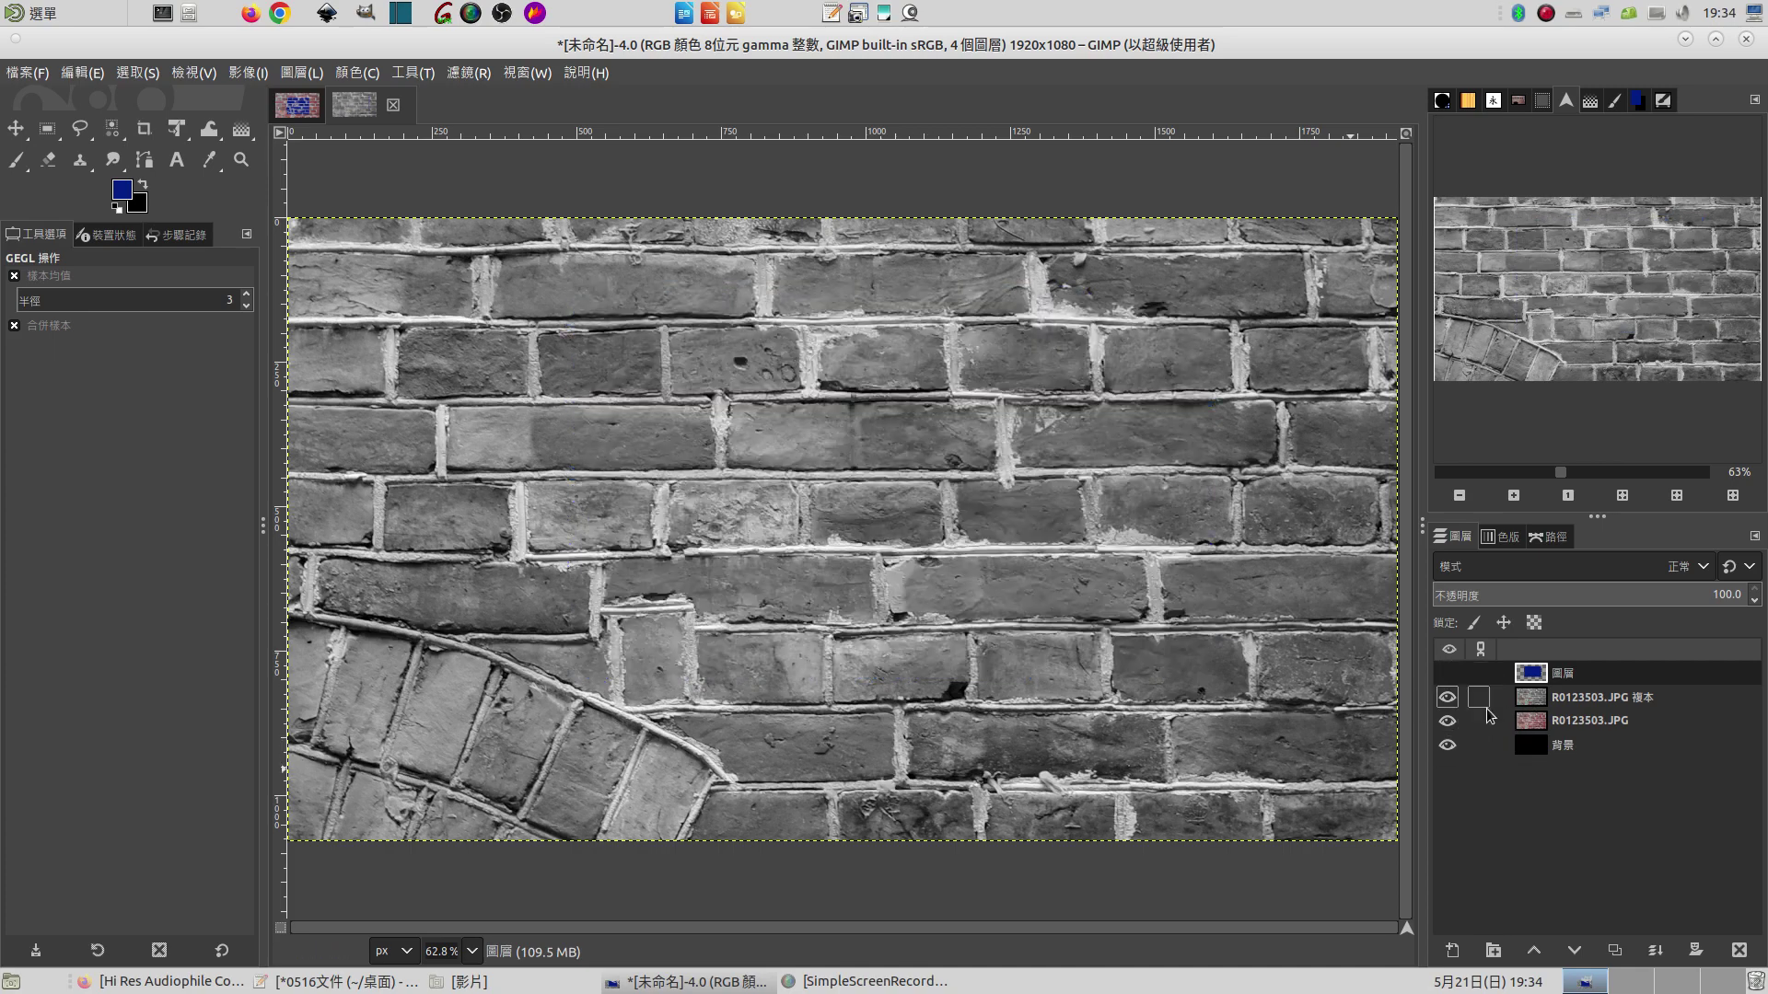
{"action": "left_click", "coordinate": [1527, 704]}
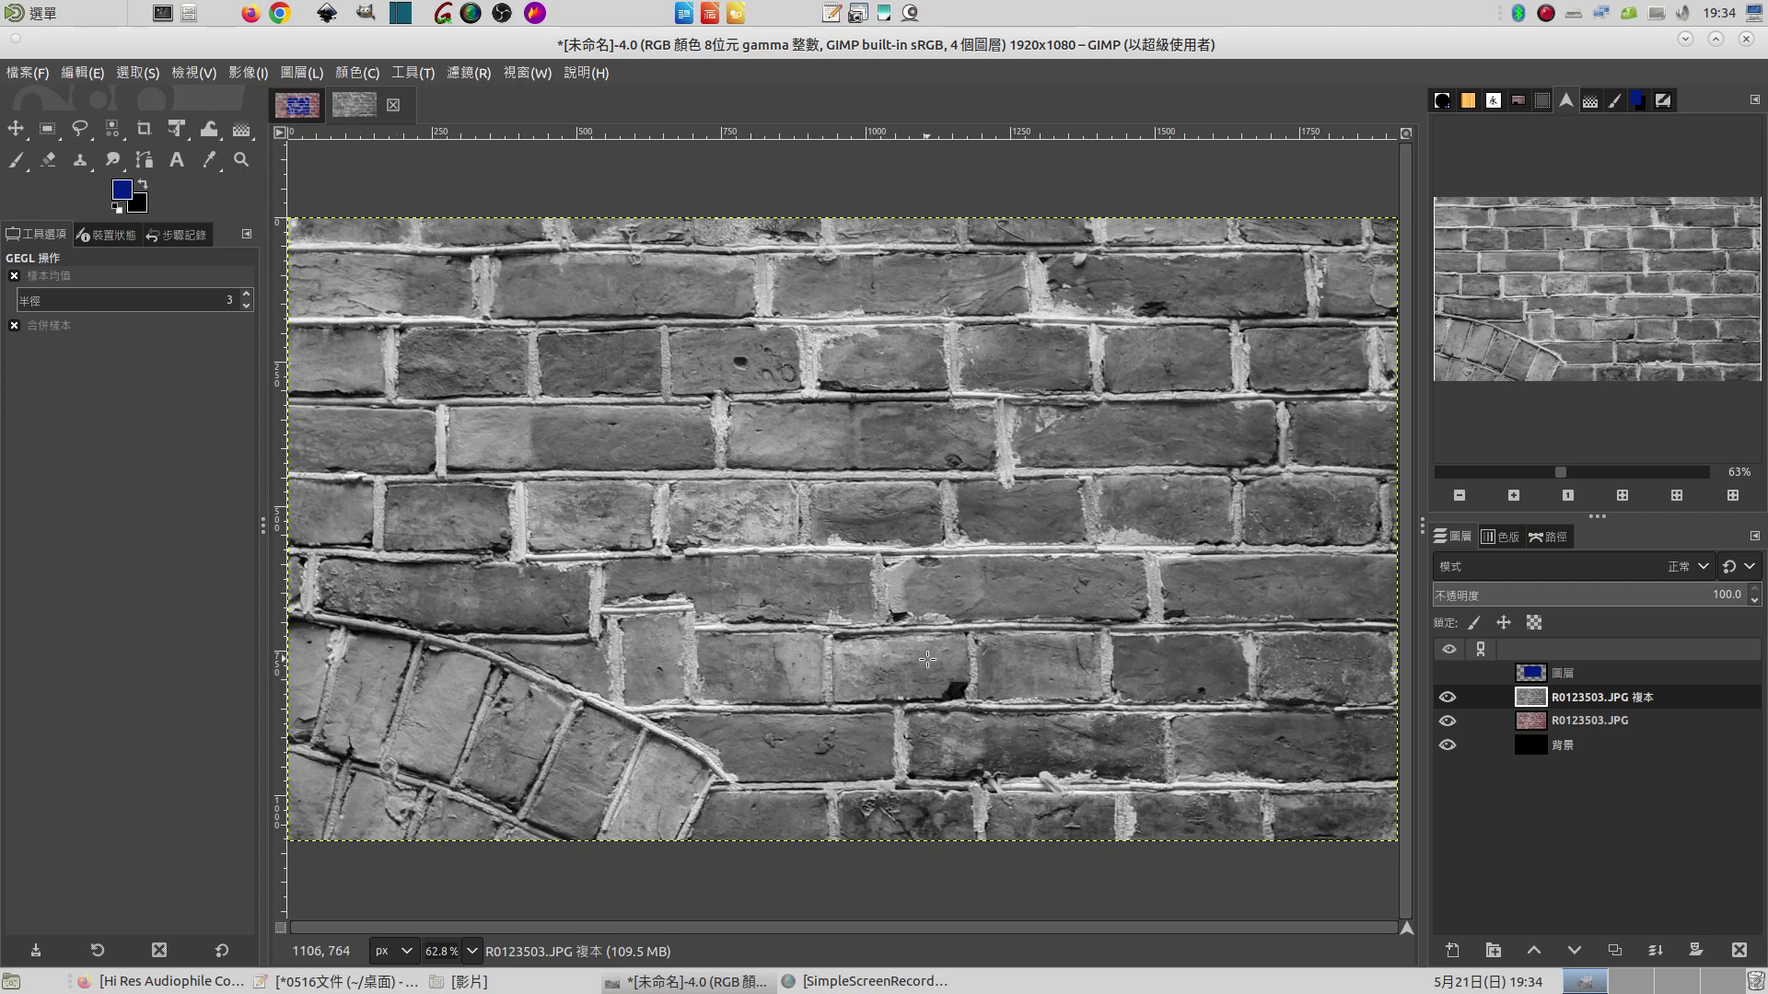
{"action": "left_click", "coordinate": [1614, 950]}
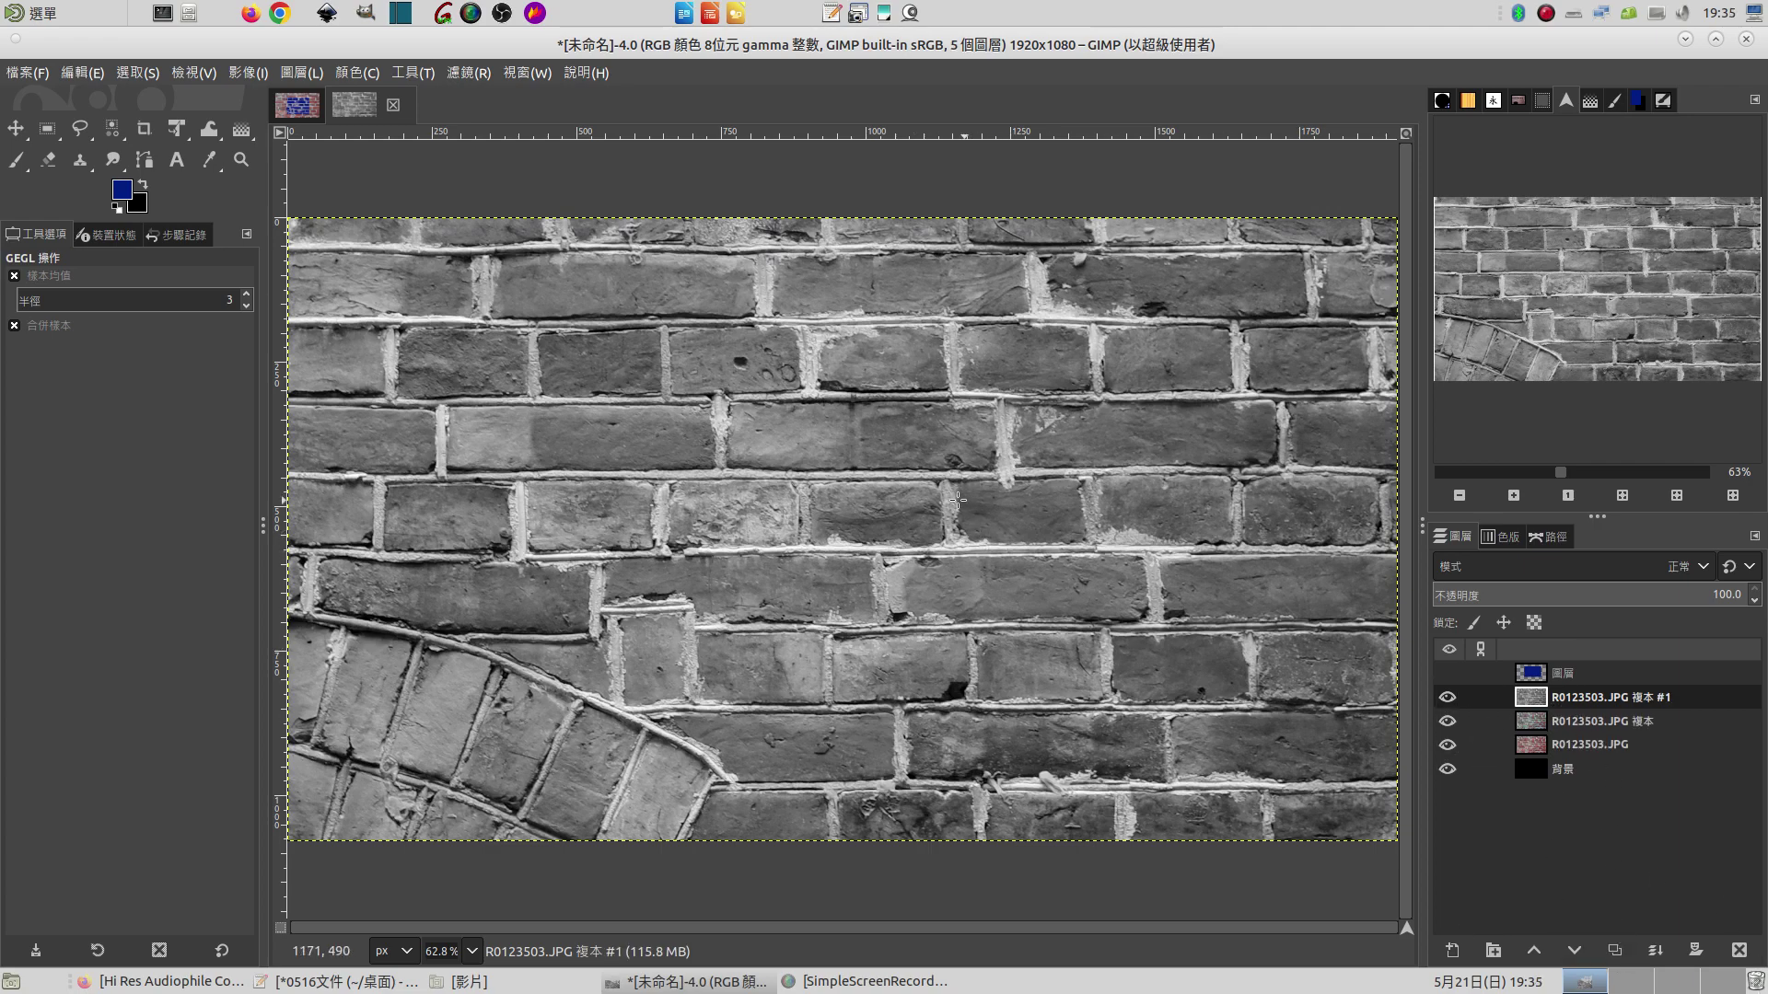
{"action": "left_click", "coordinate": [1531, 676]}
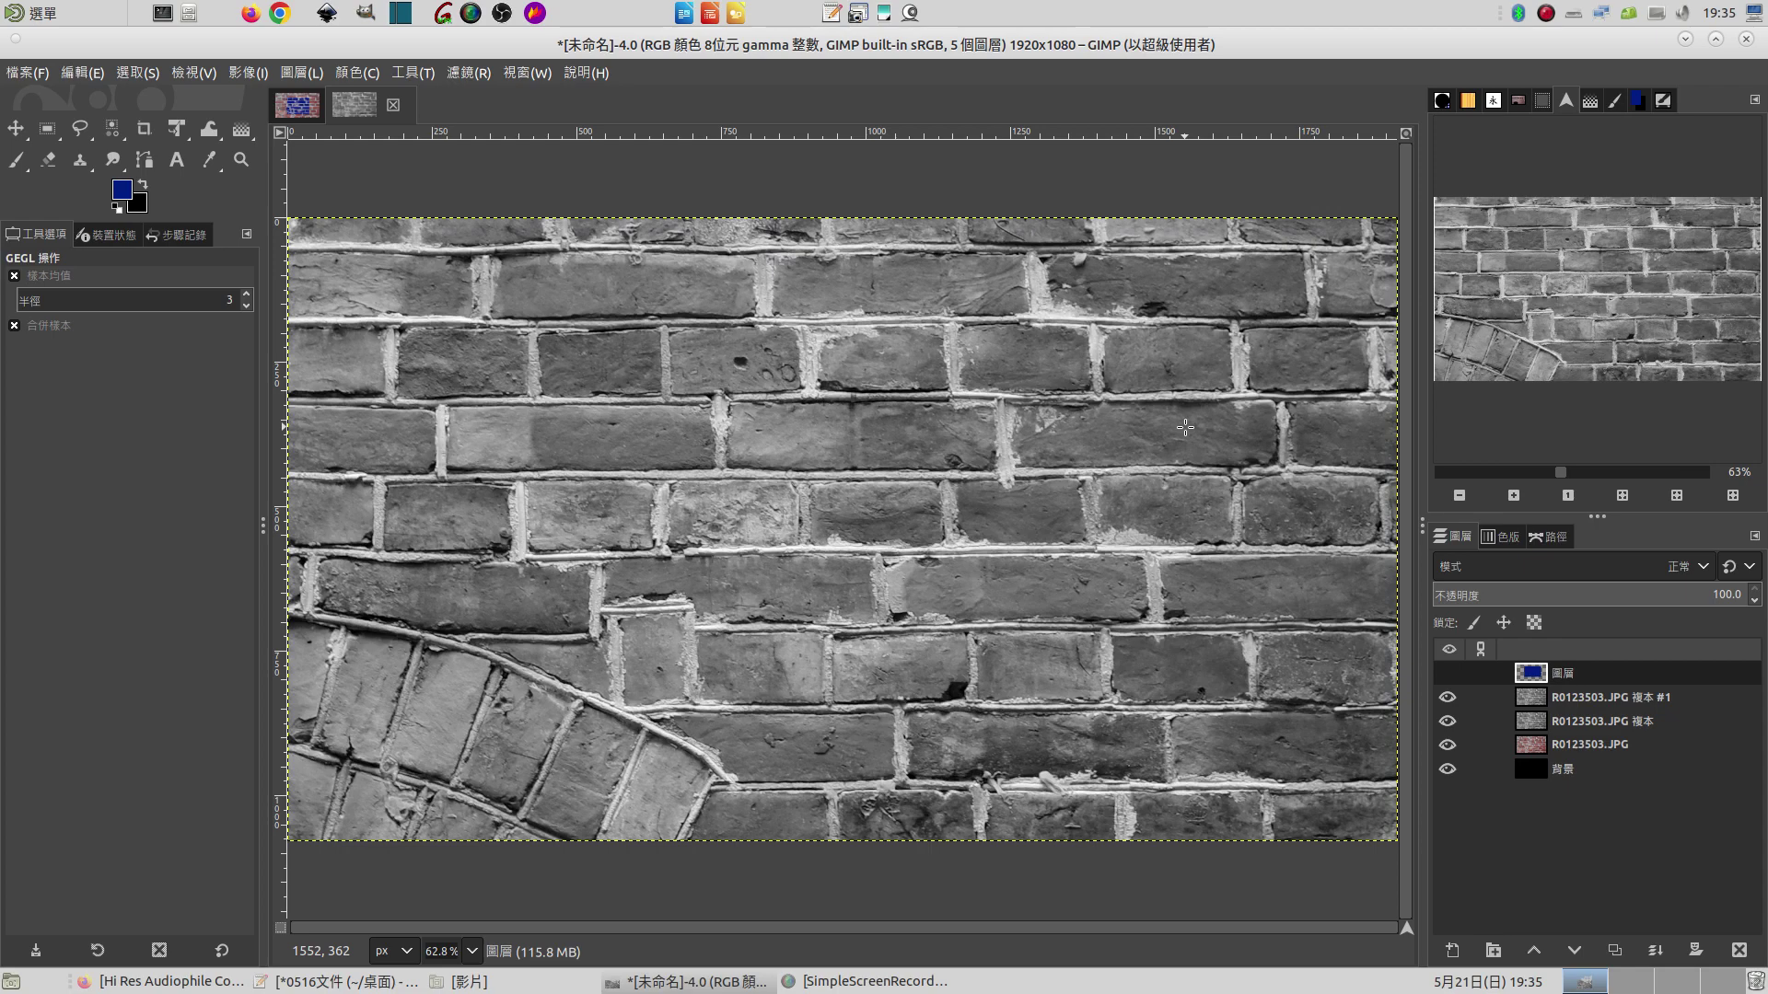
Value-invert R0123503.JPG 複本 #1 and copy it to the clipboard
{"action": "left_click", "coordinate": [1546, 697]}
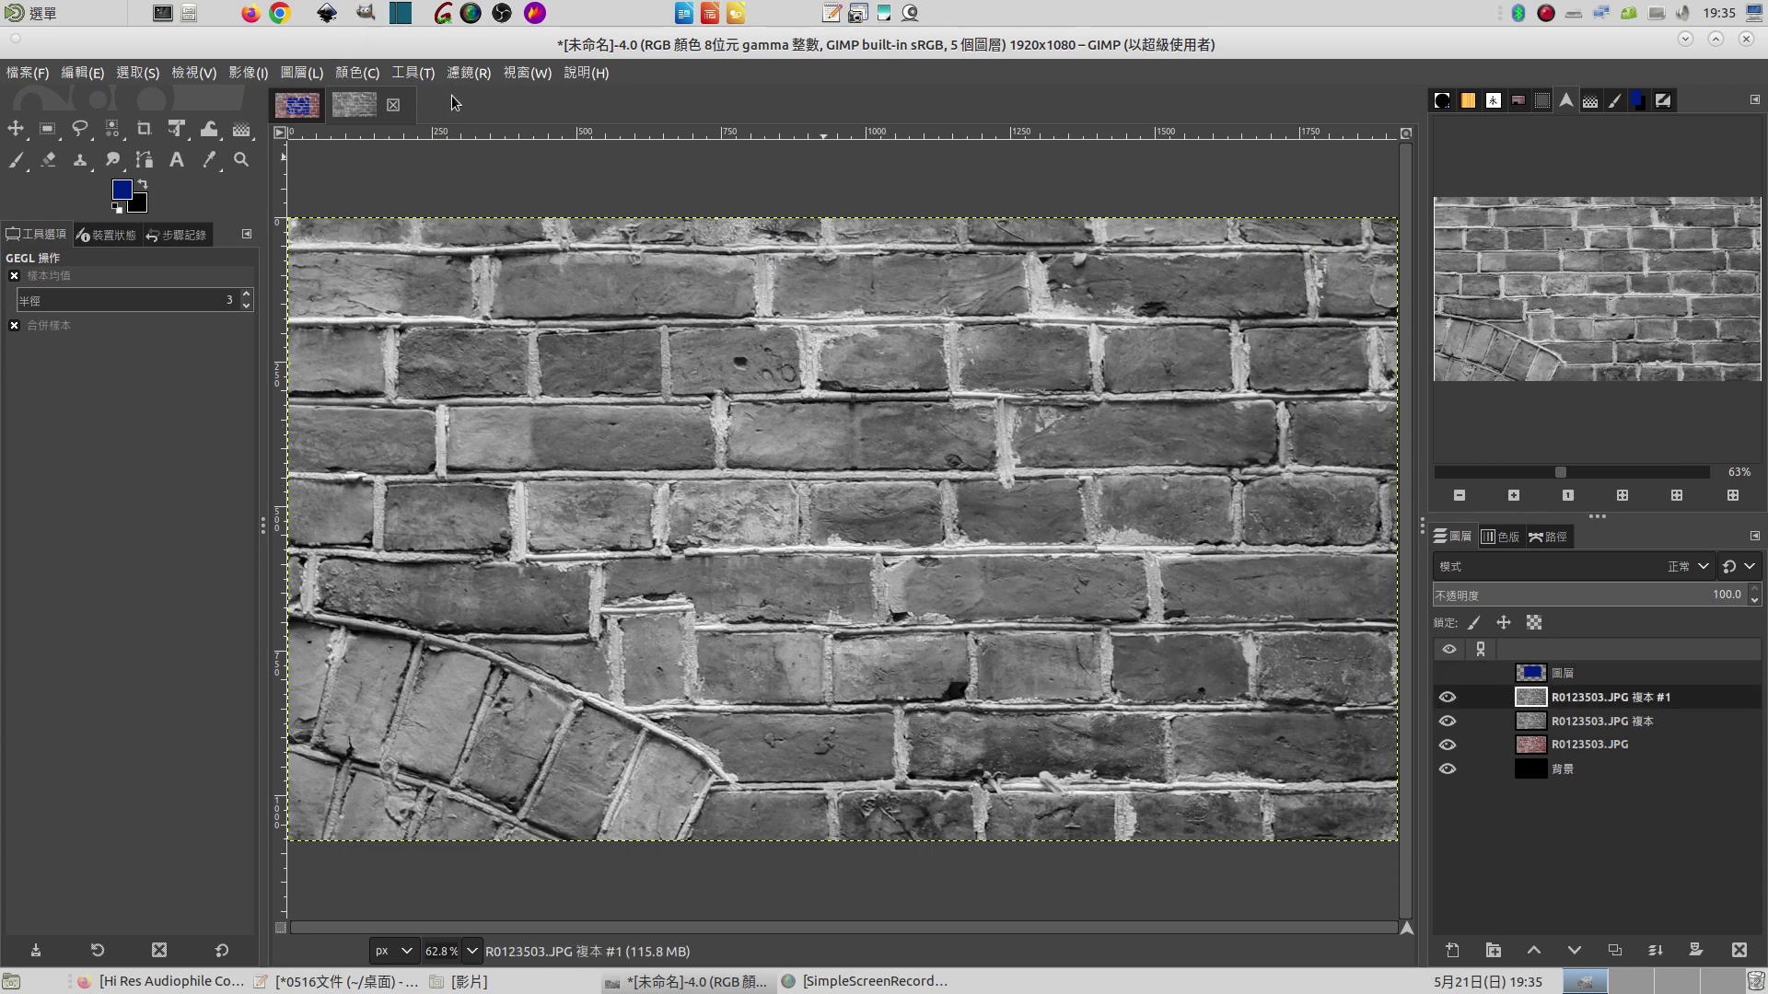
{"action": "left_click", "coordinate": [356, 73]}
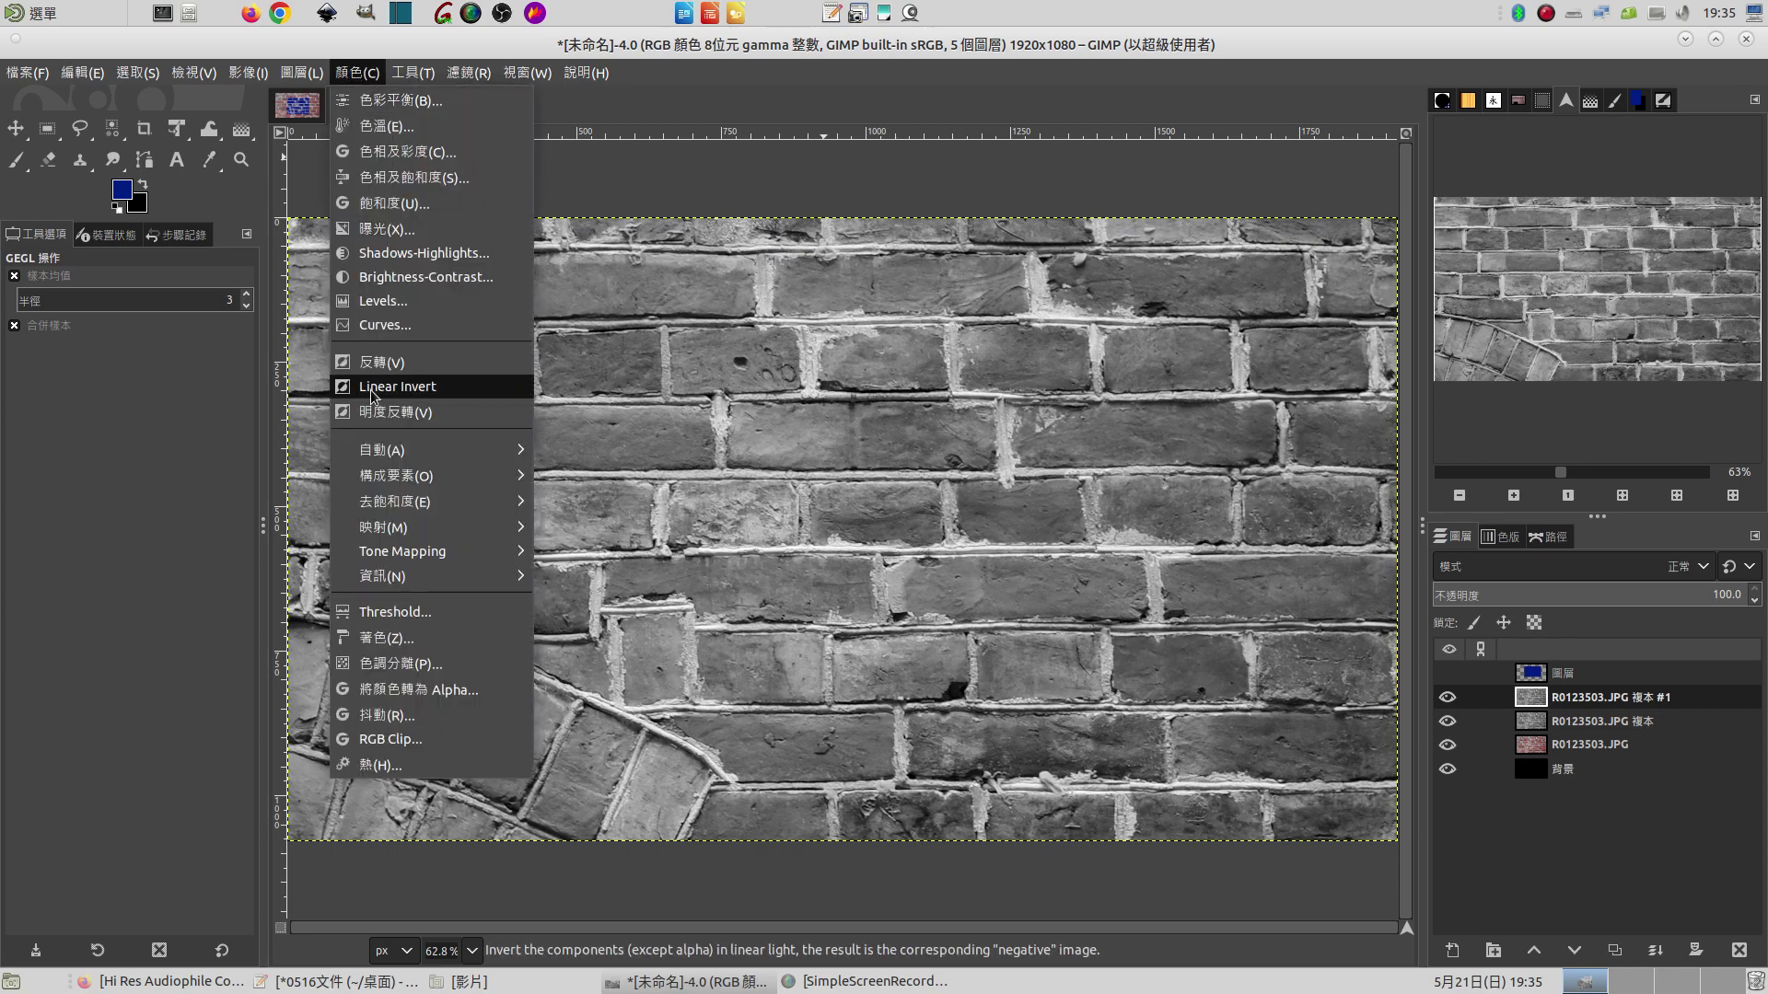
{"action": "left_click", "coordinate": [385, 416]}
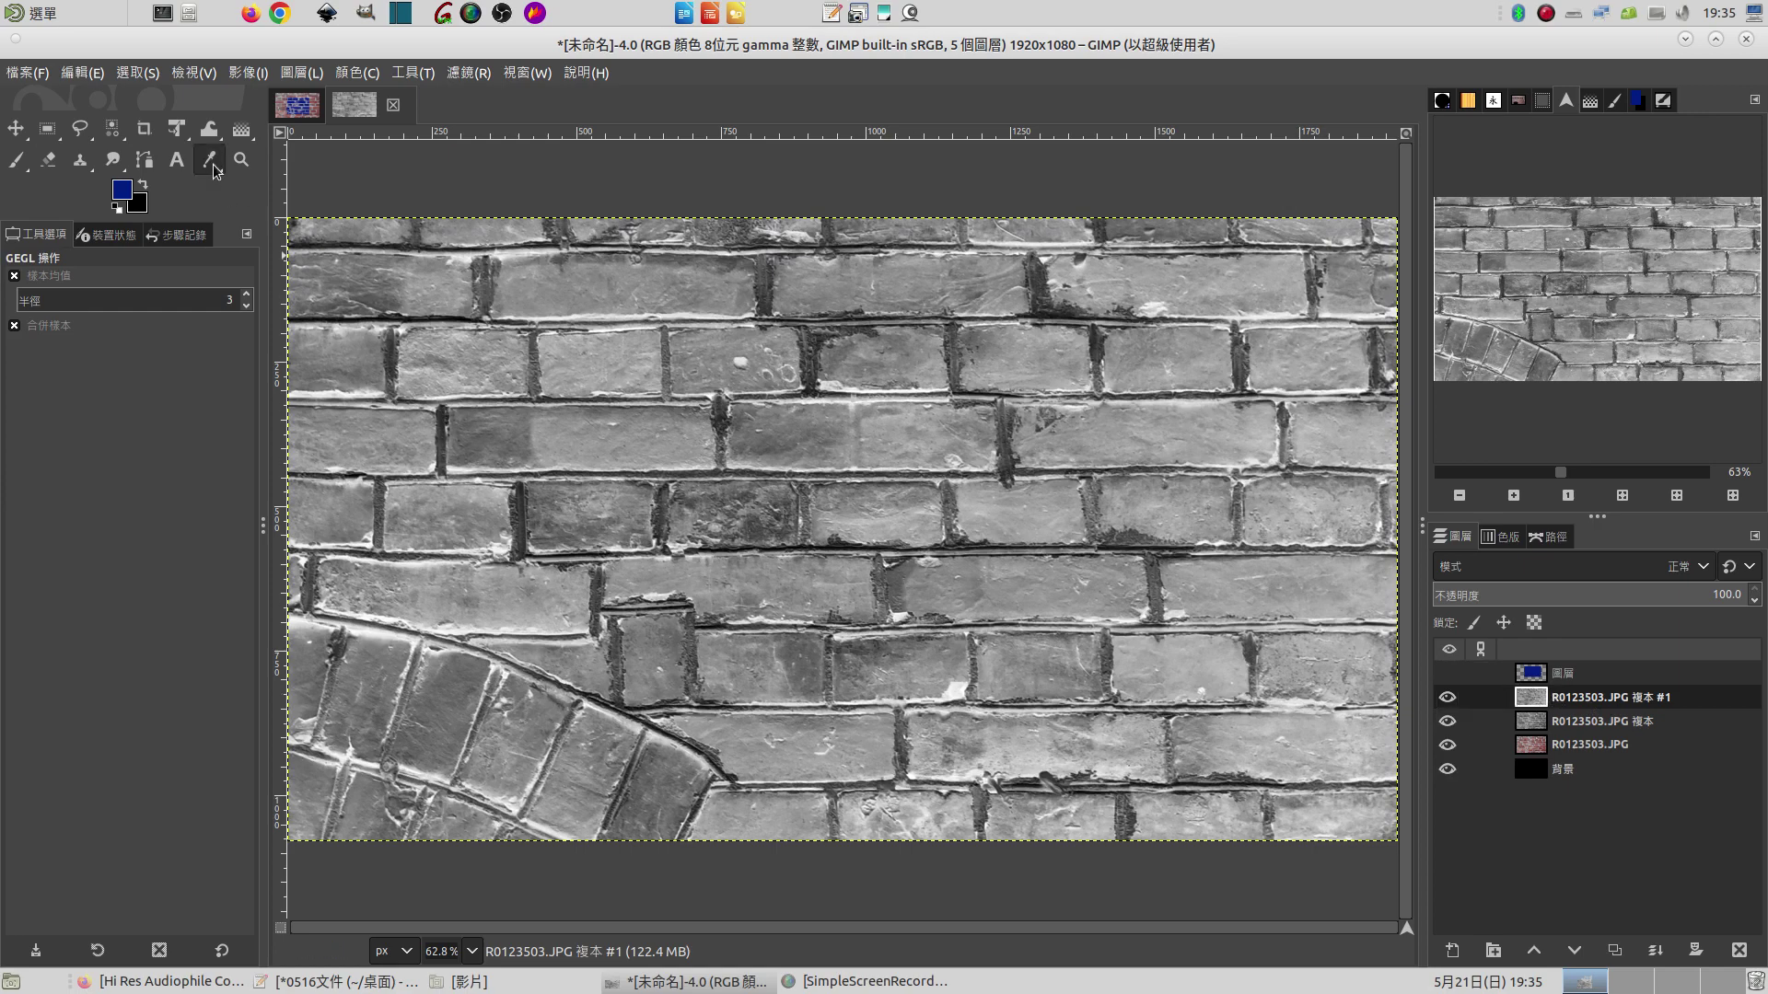
{"action": "left_click", "coordinate": [83, 73]}
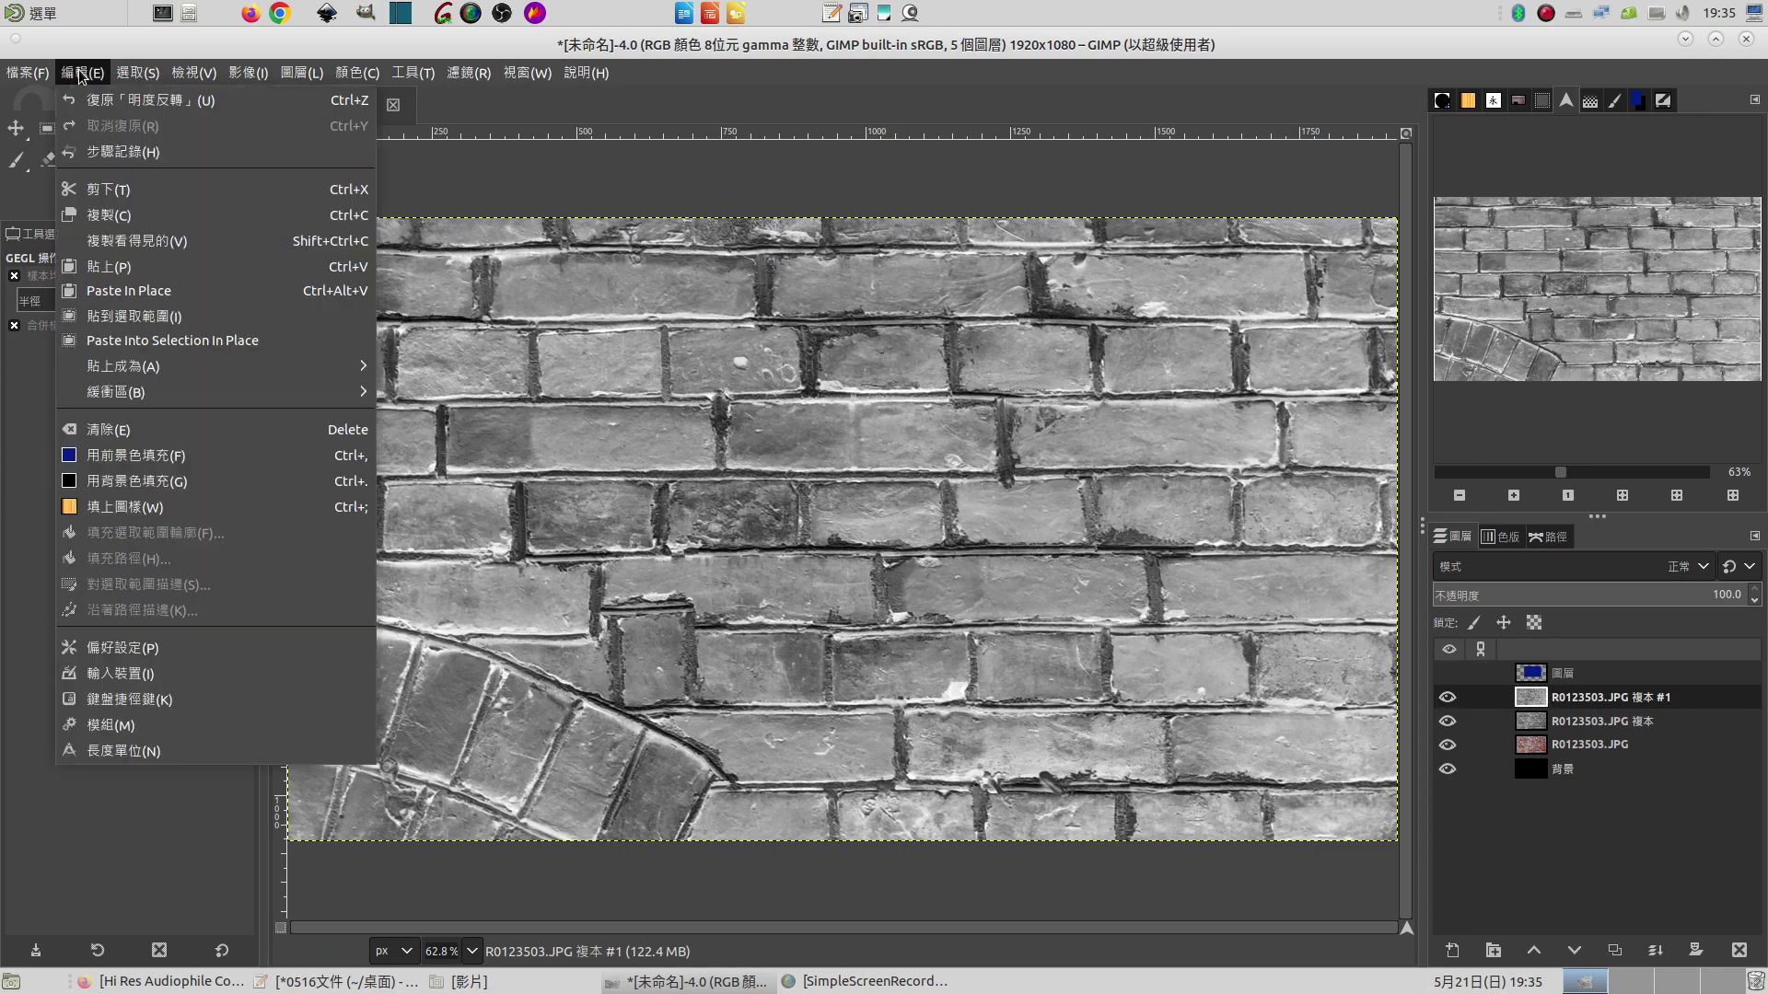
{"action": "left_click", "coordinate": [92, 217]}
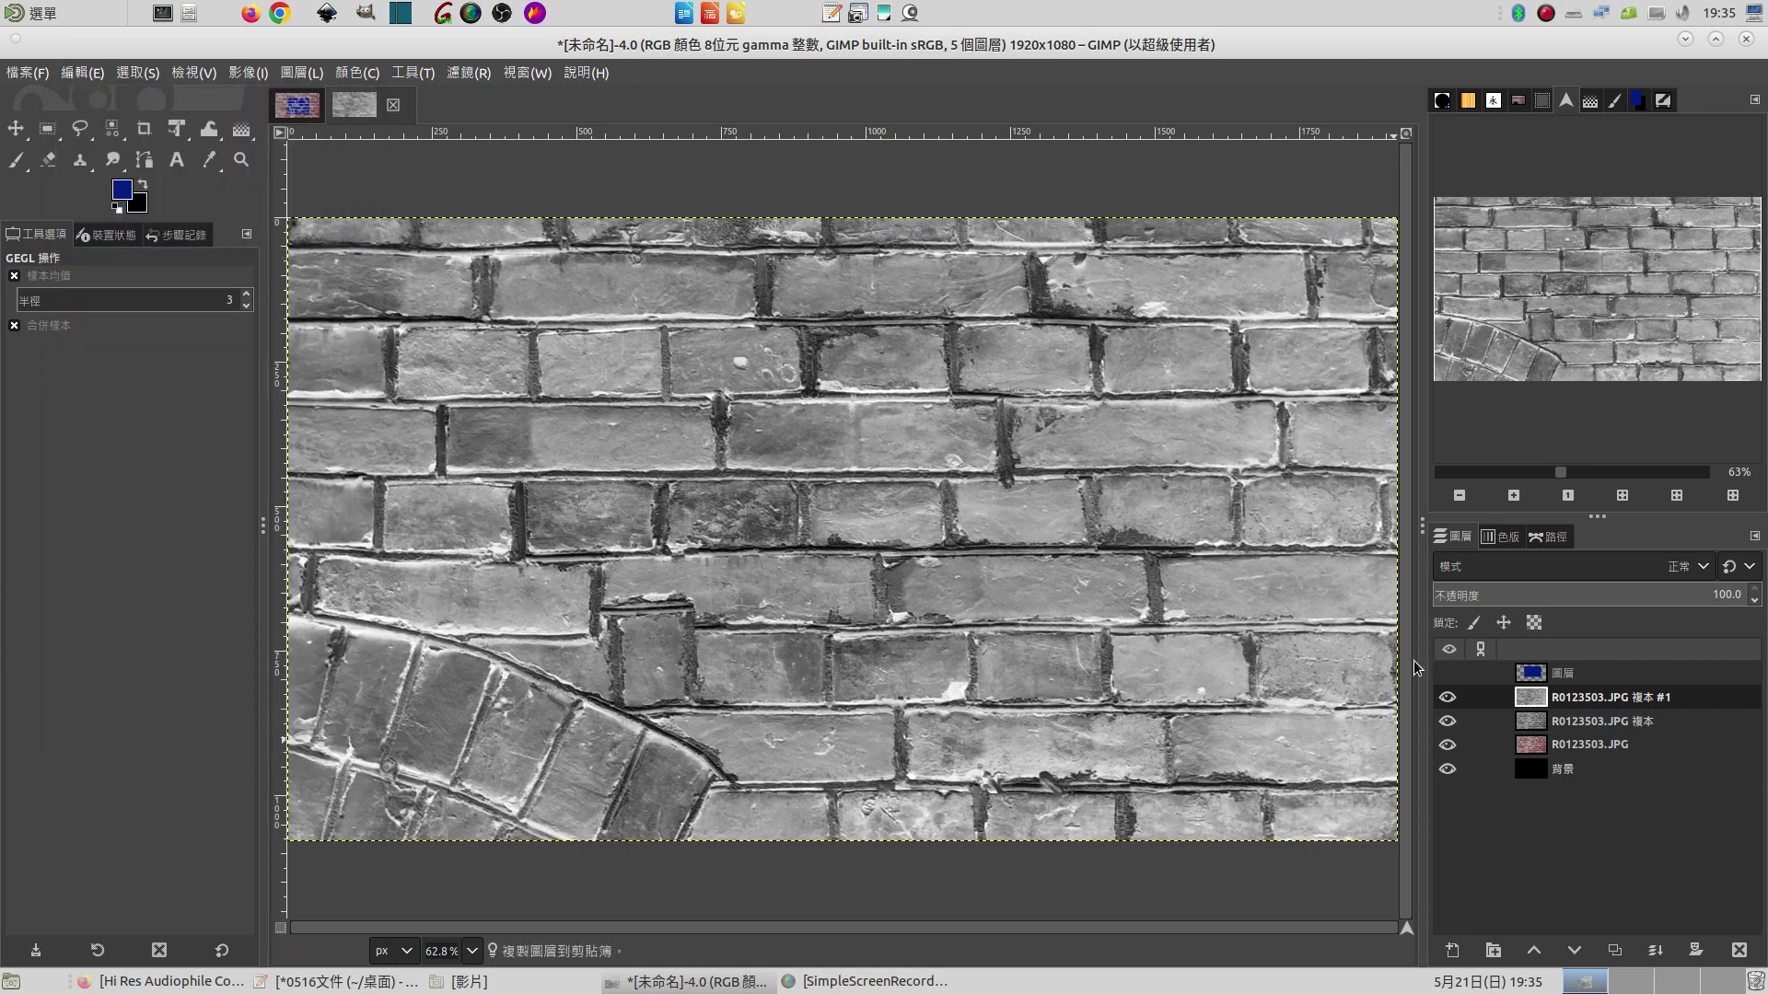
Show the blue layer again and add a White (full opacity) layer mask to it
{"action": "left_click", "coordinate": [1444, 676]}
{"action": "left_click", "coordinate": [1532, 679]}
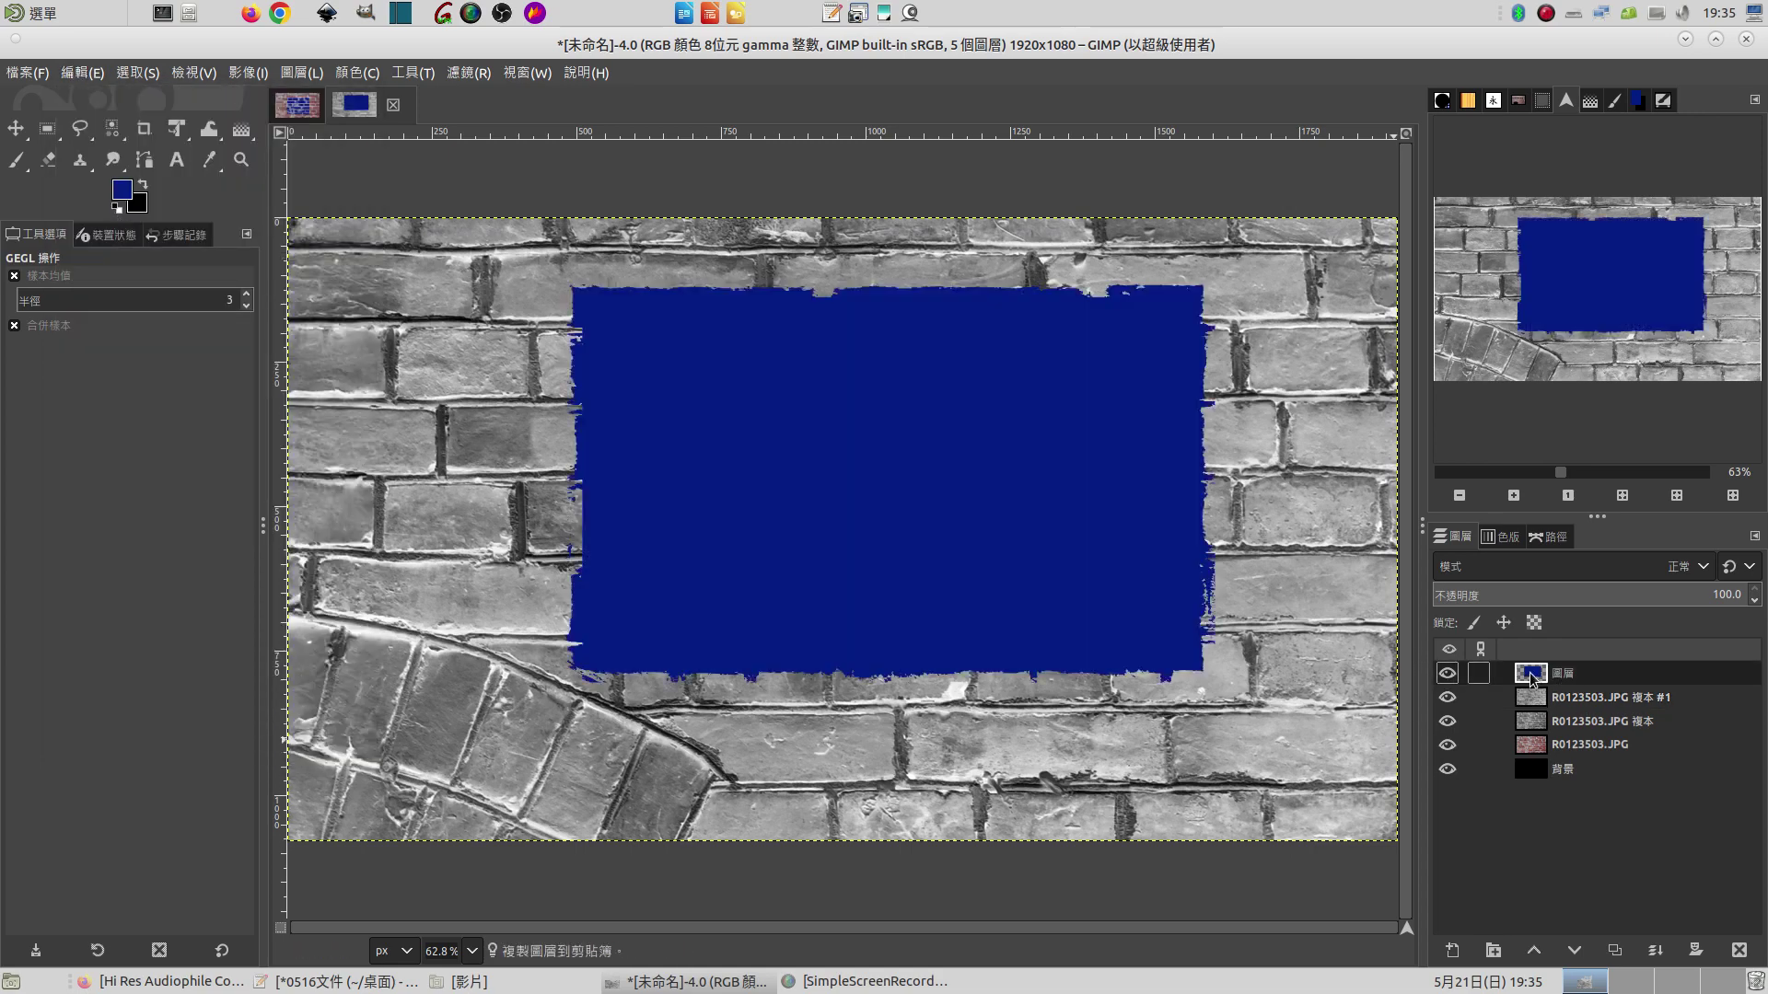
{"action": "right_click", "coordinate": [1532, 678]}
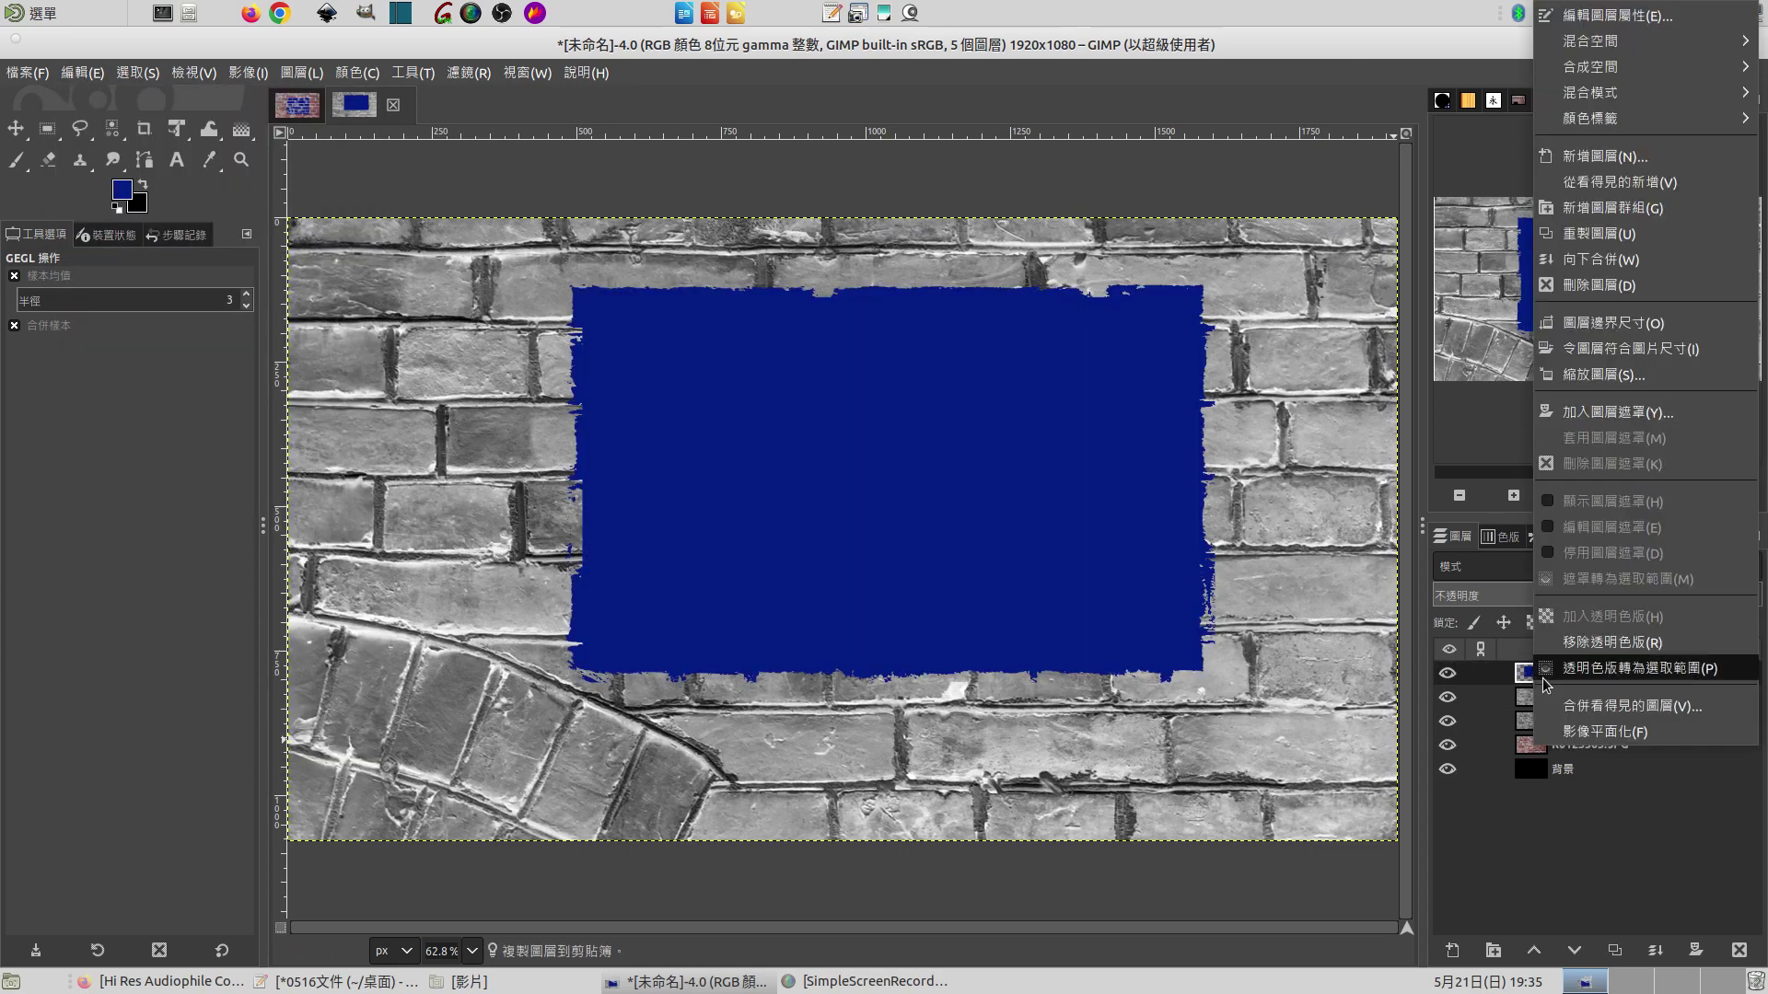
{"action": "left_click", "coordinate": [1595, 416]}
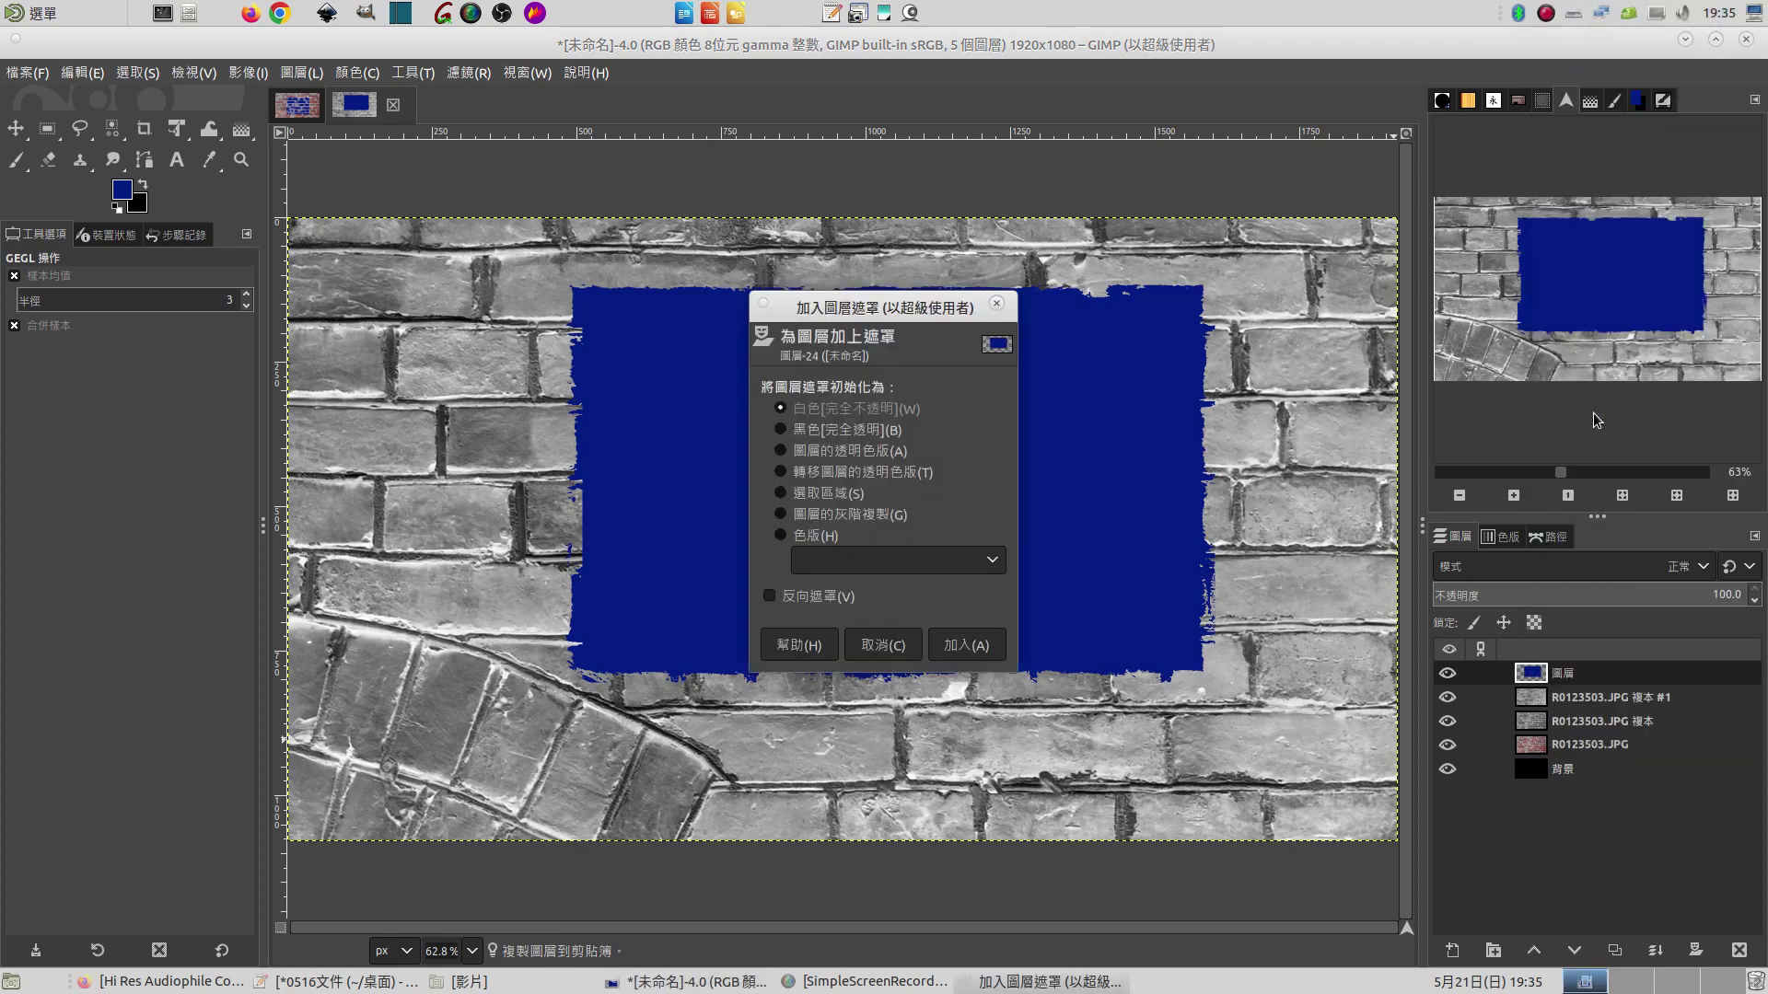
{"action": "left_click", "coordinate": [966, 644]}
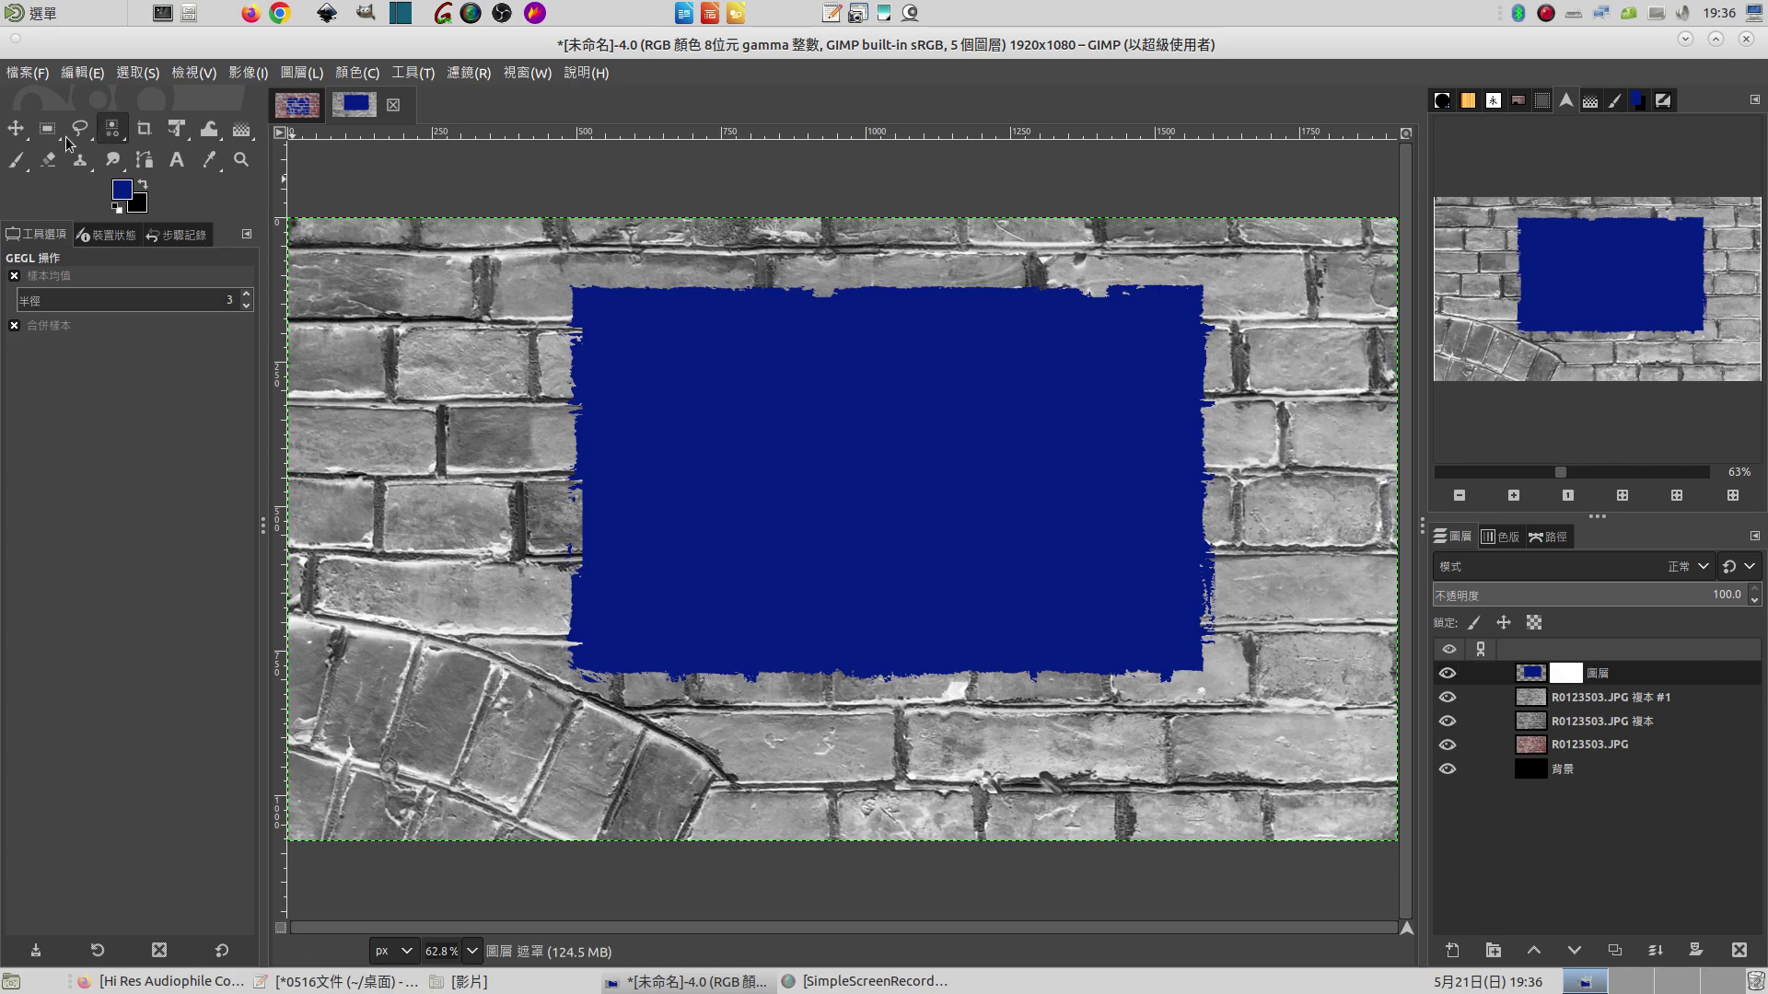
Paste the copied brick texture into the blue layer's mask, anchor it, and toggle visibility to check
{"action": "left_click", "coordinate": [100, 82]}
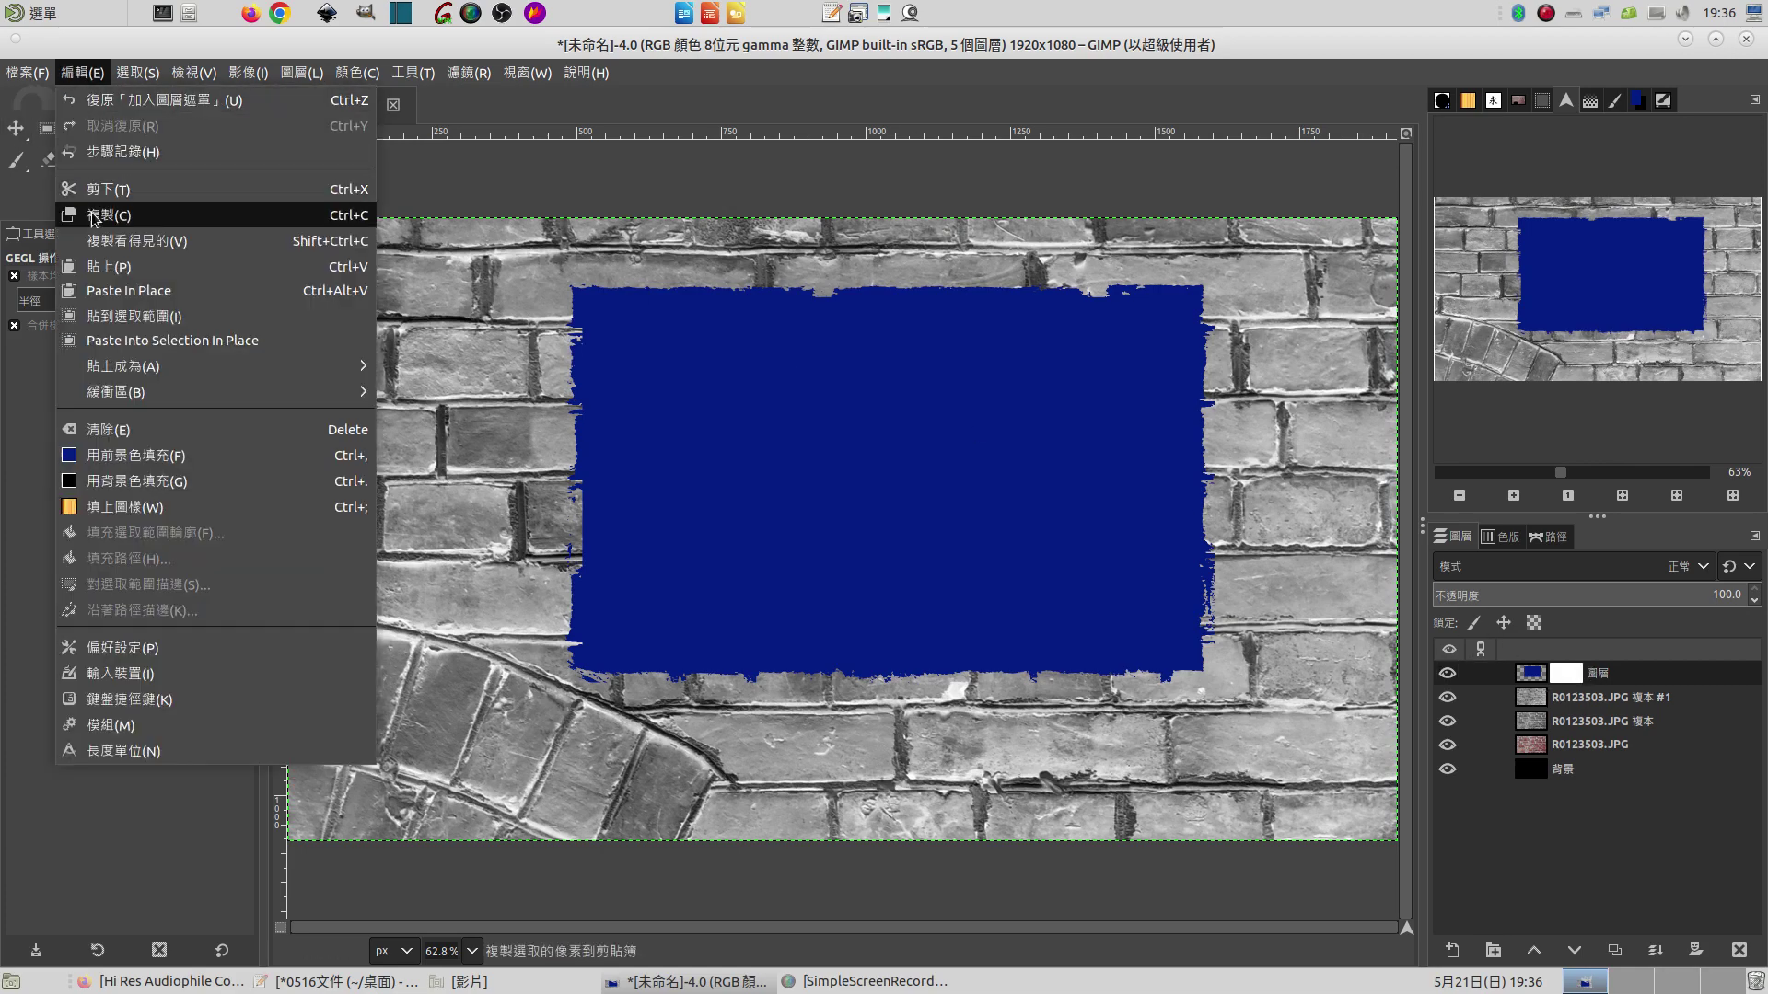
{"action": "left_click", "coordinate": [109, 269]}
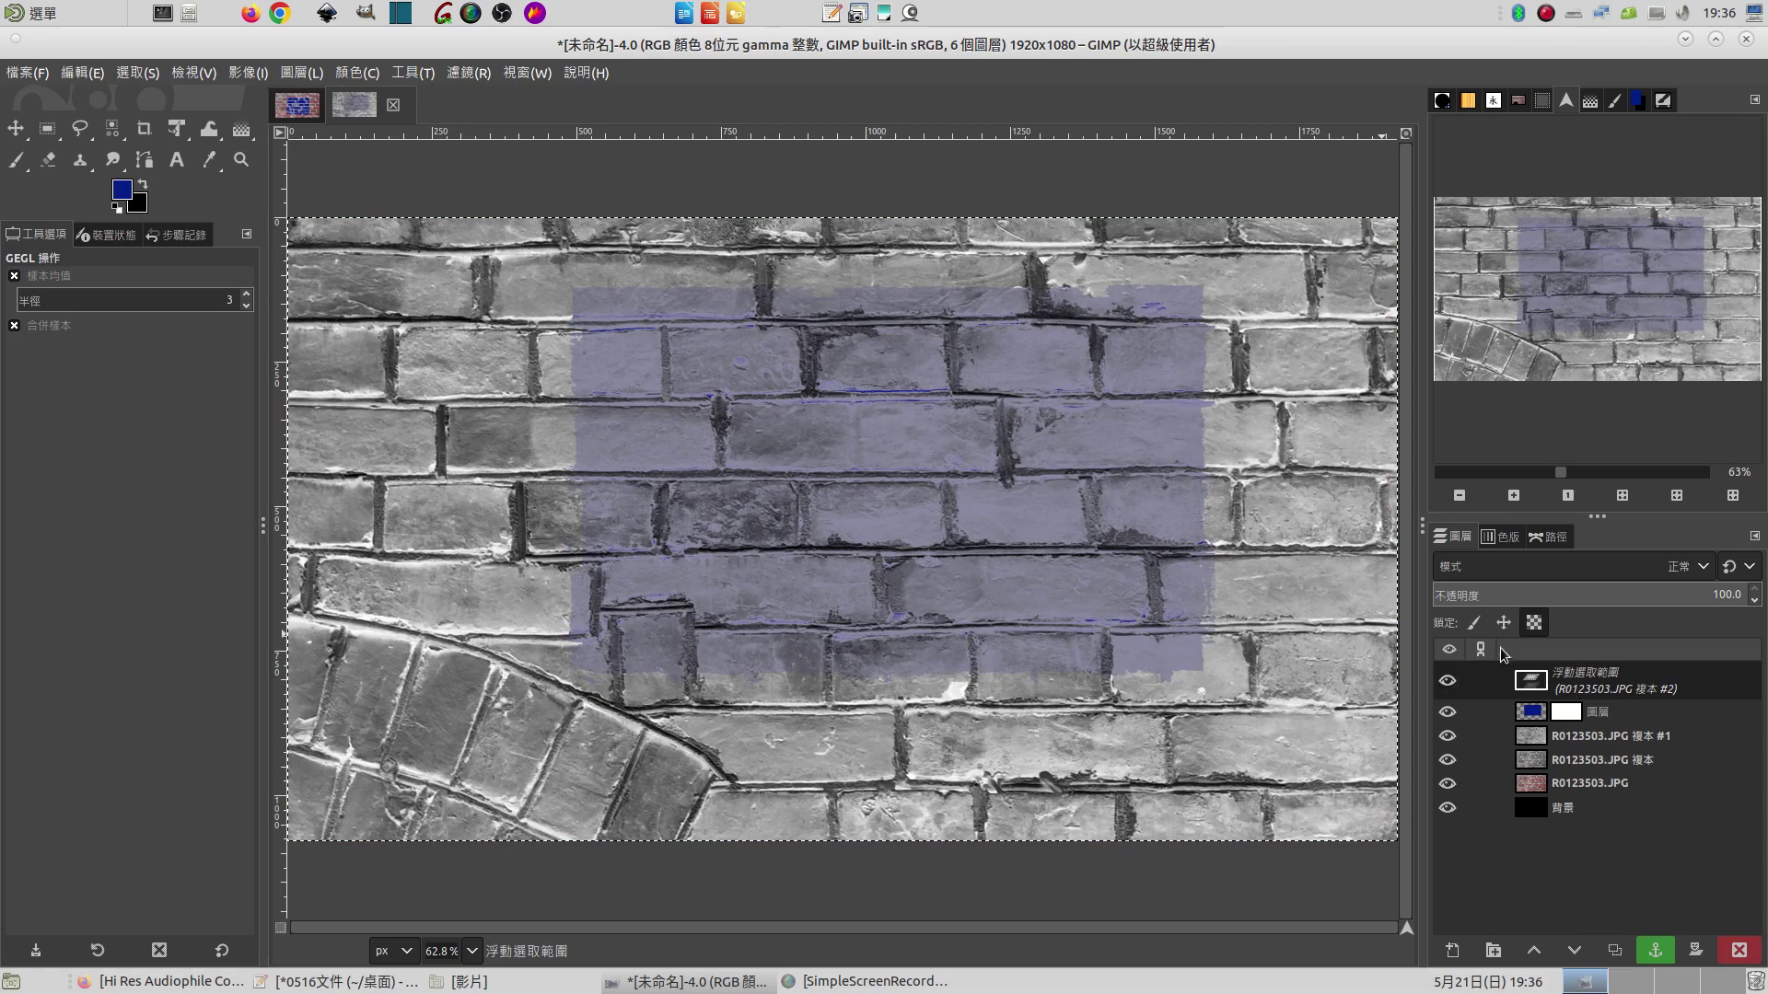
{"action": "left_click", "coordinate": [1651, 958]}
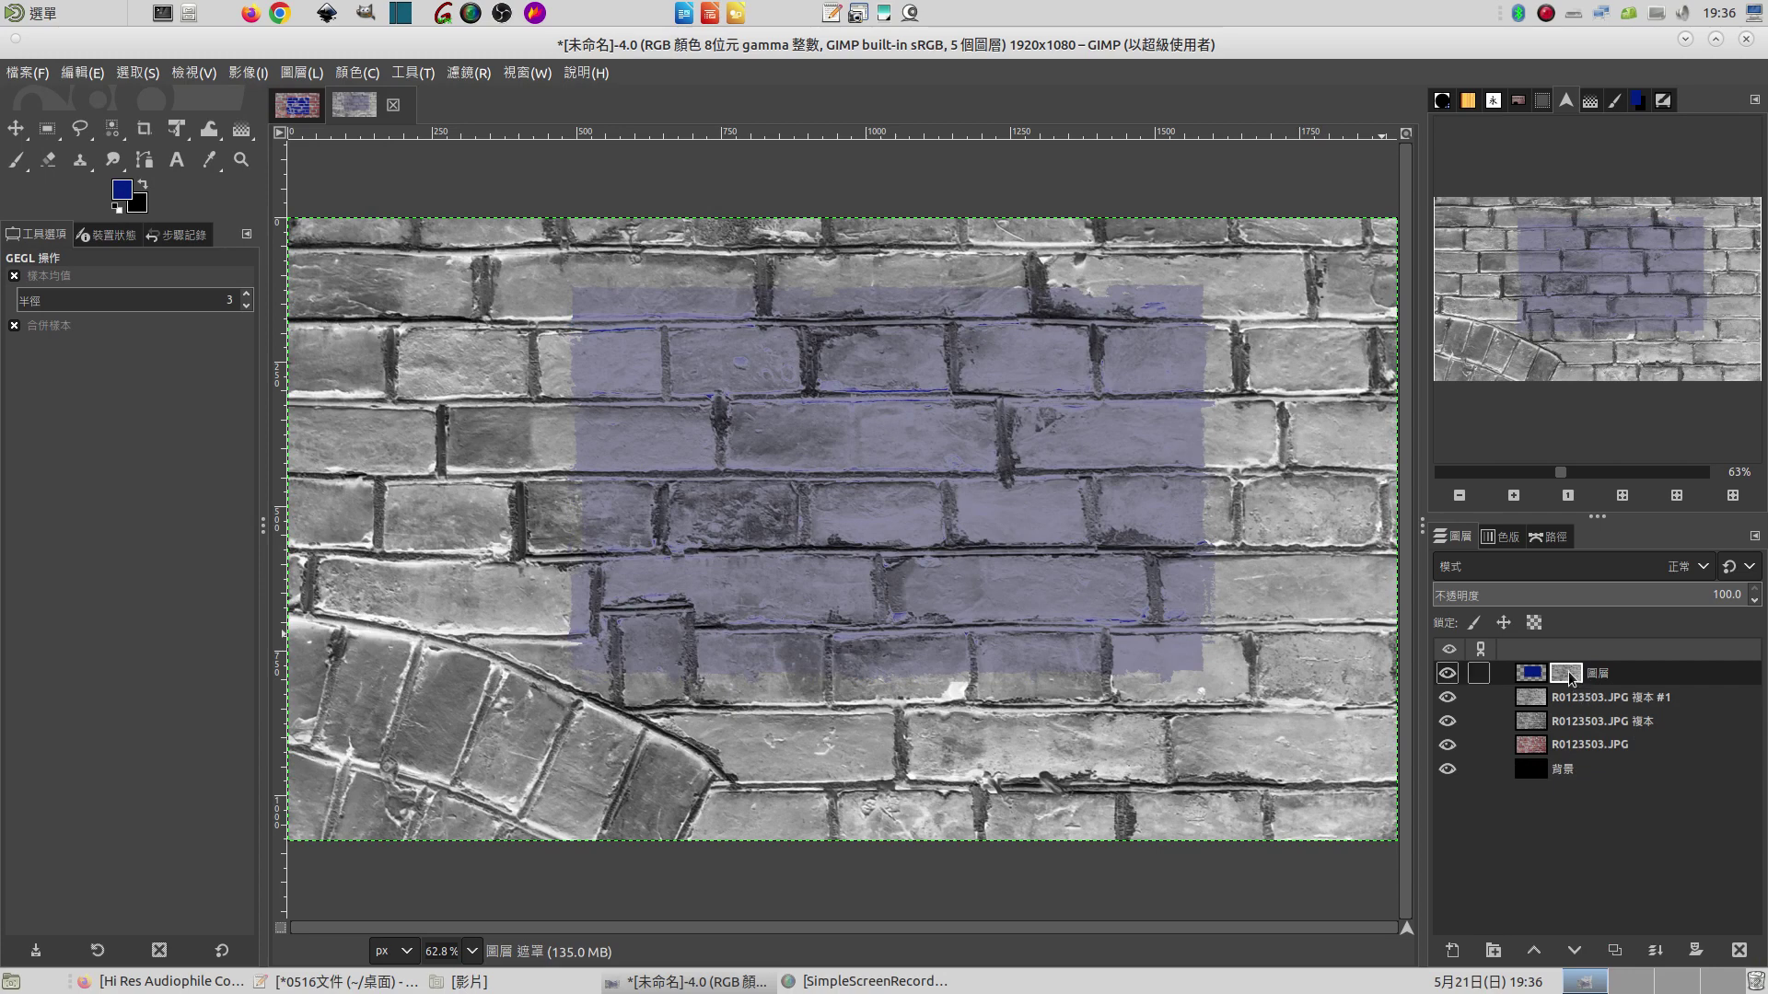
{"action": "left_click", "coordinate": [1446, 673]}
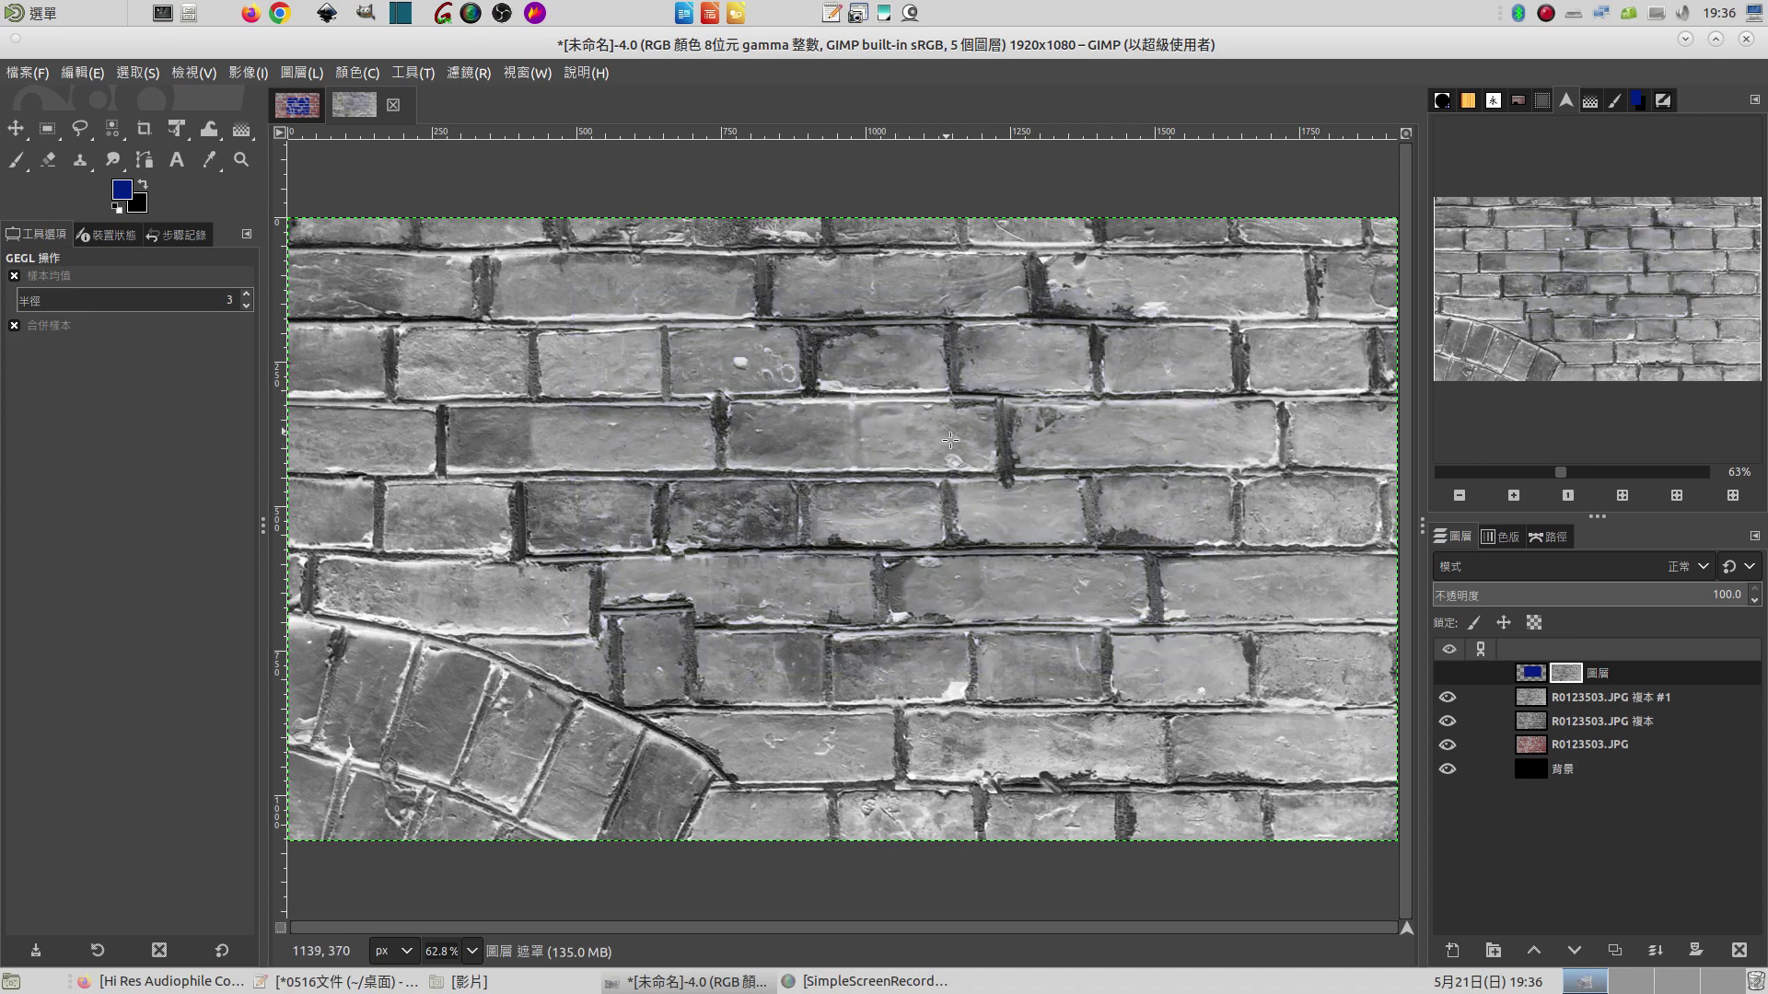
{"action": "left_click", "coordinate": [1447, 673]}
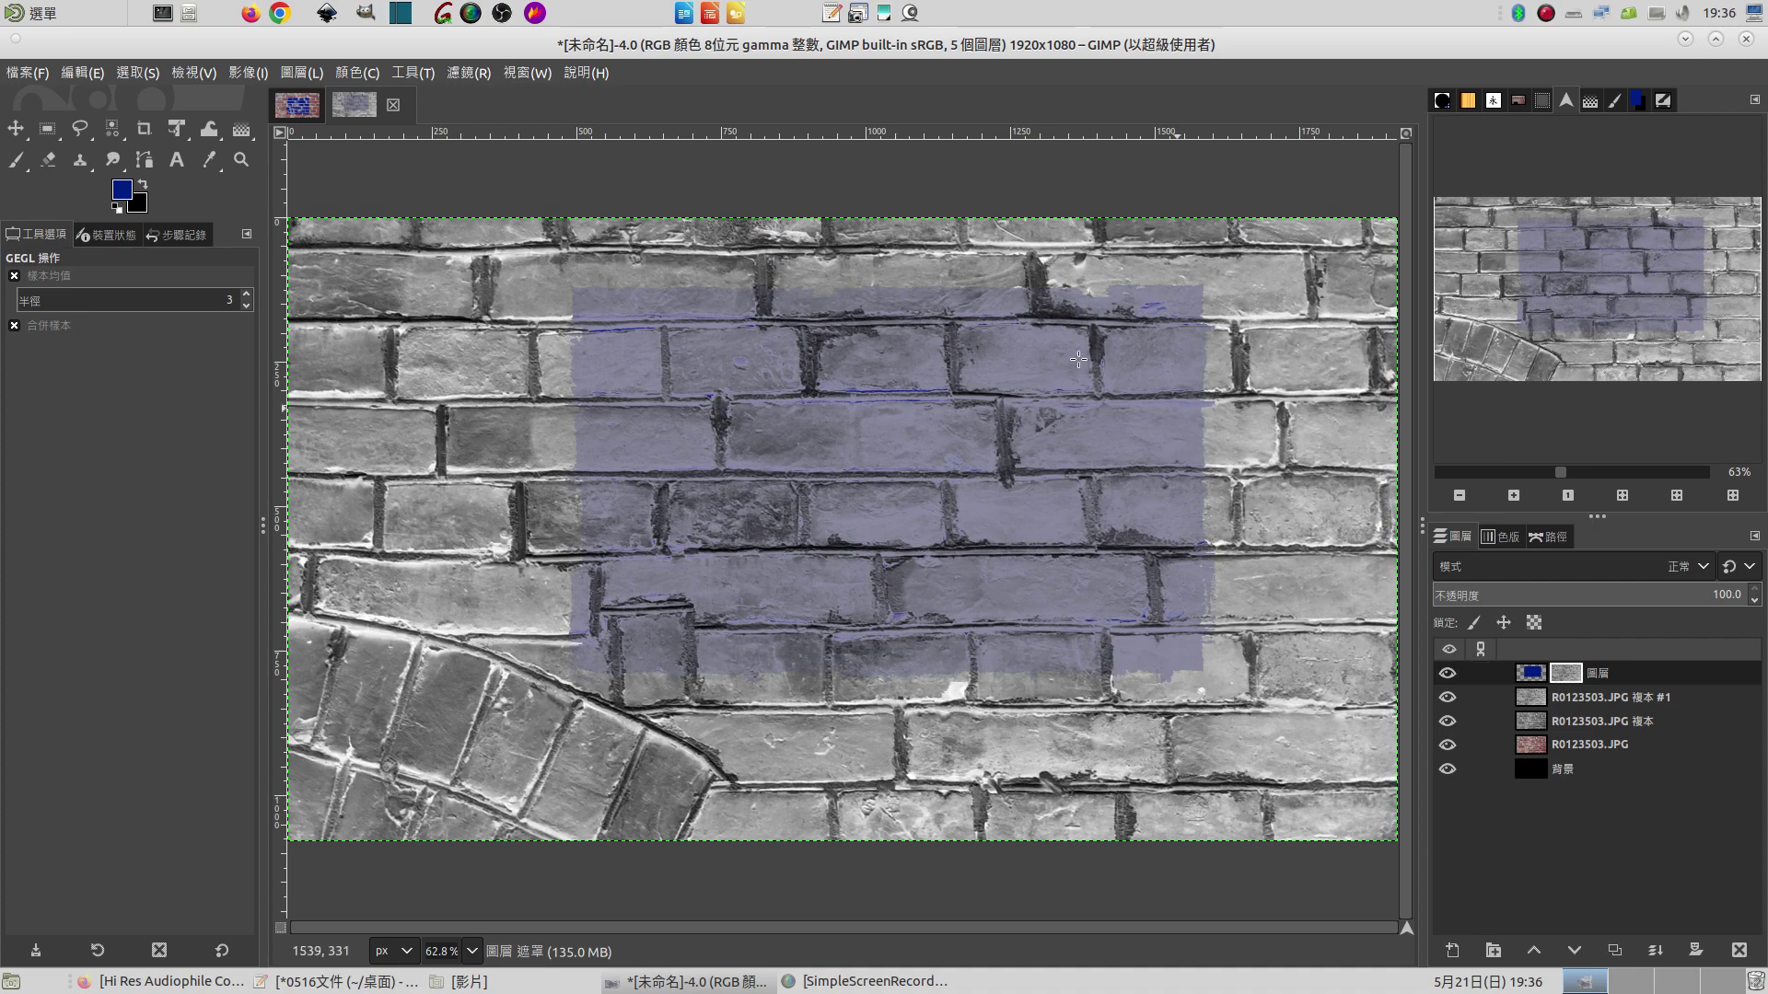
Apply Levels to the blue layer's mask with input range 36 to 130 for strong blue bricks
{"action": "left_click", "coordinate": [355, 72]}
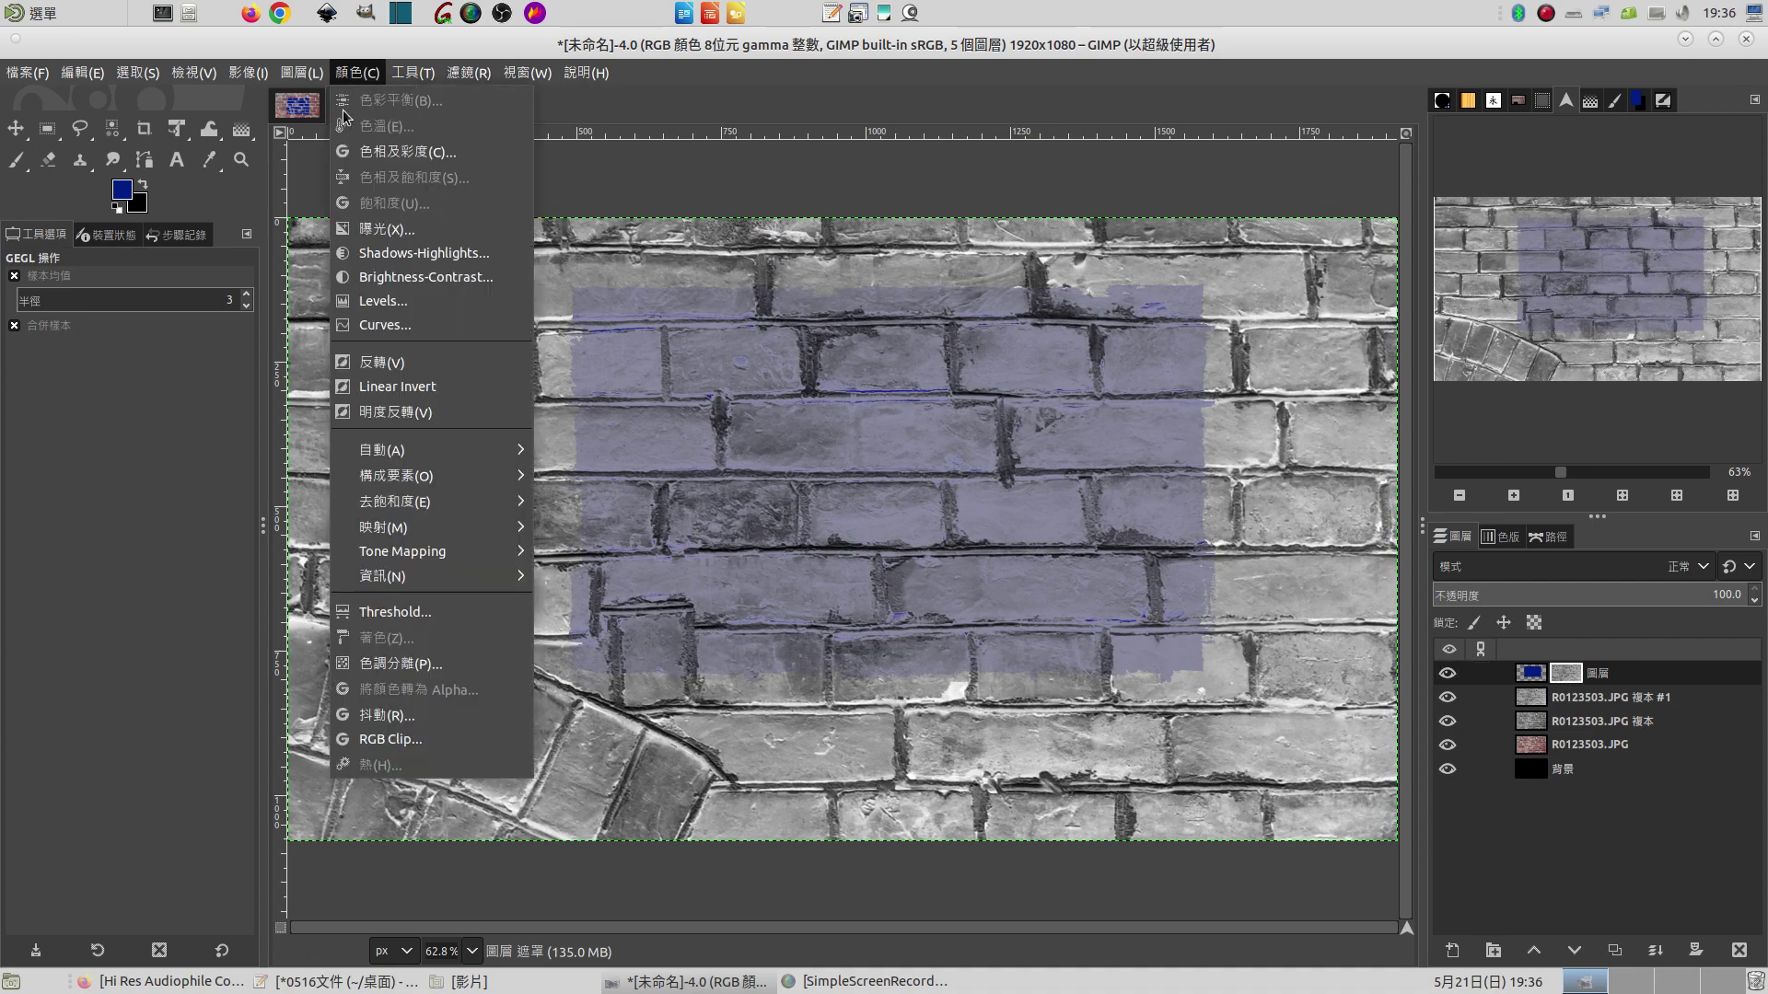
{"action": "left_click", "coordinate": [385, 301]}
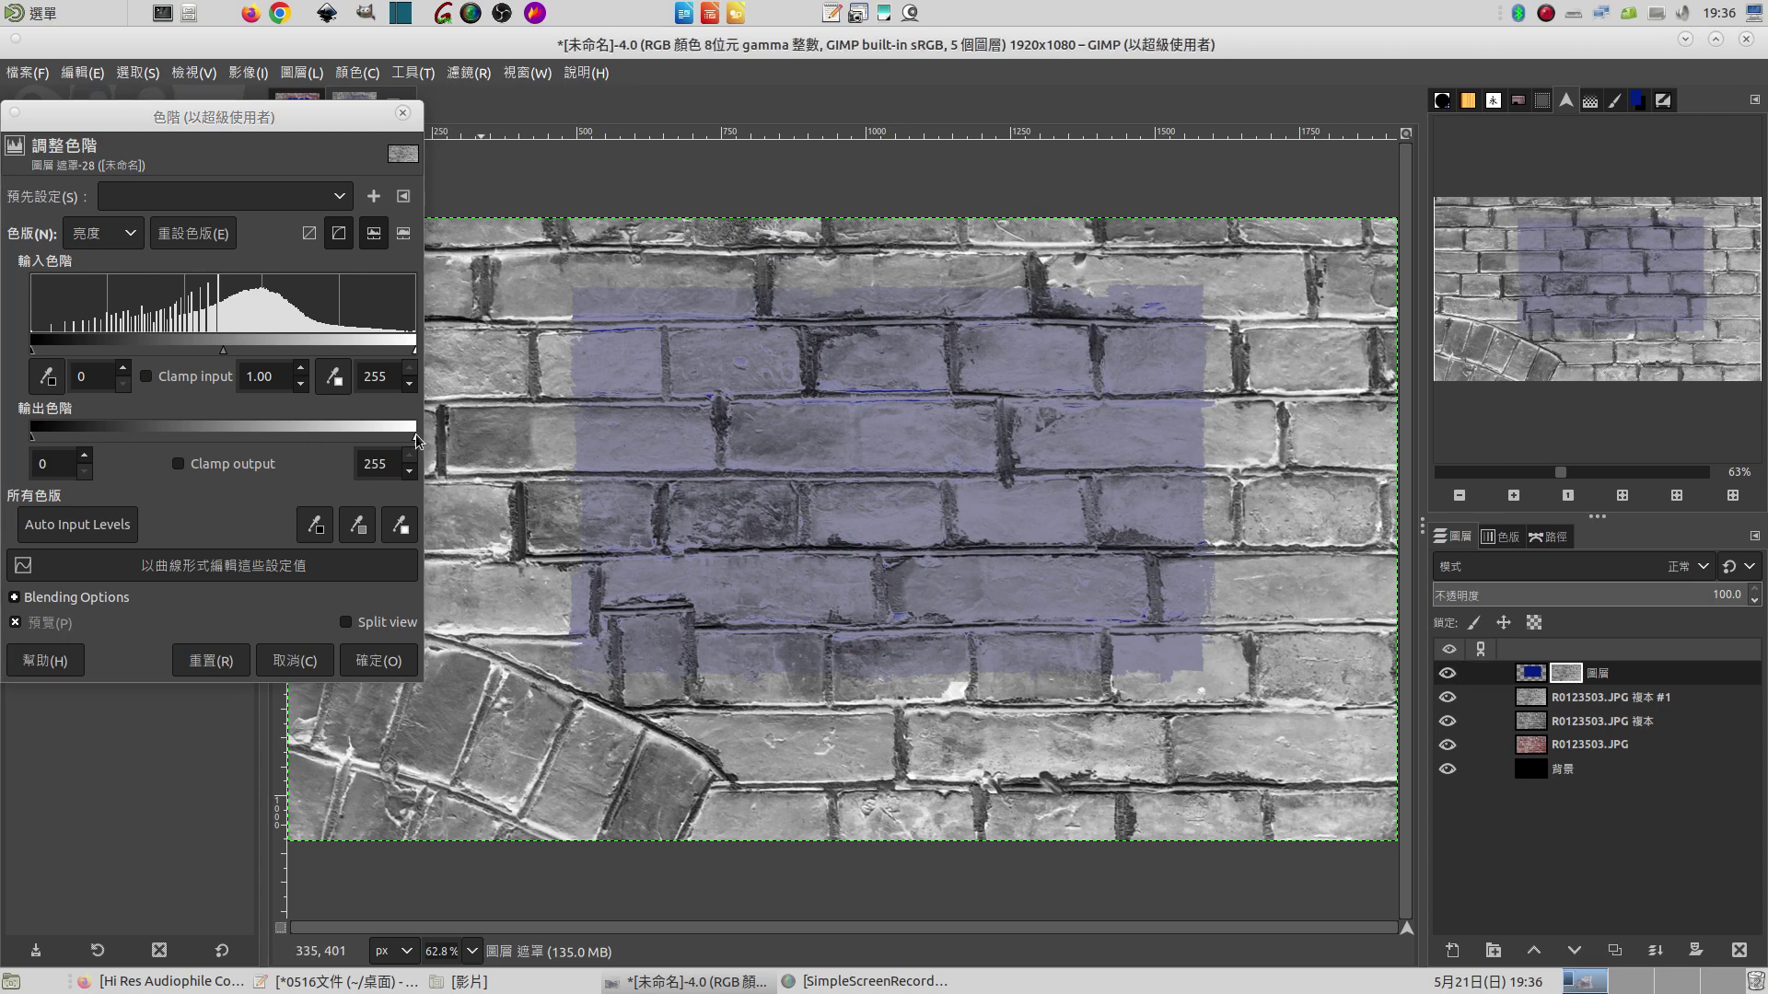
{"action": "left_click_drag", "start_coordinate": [33, 346], "coordinate": [131, 352]}
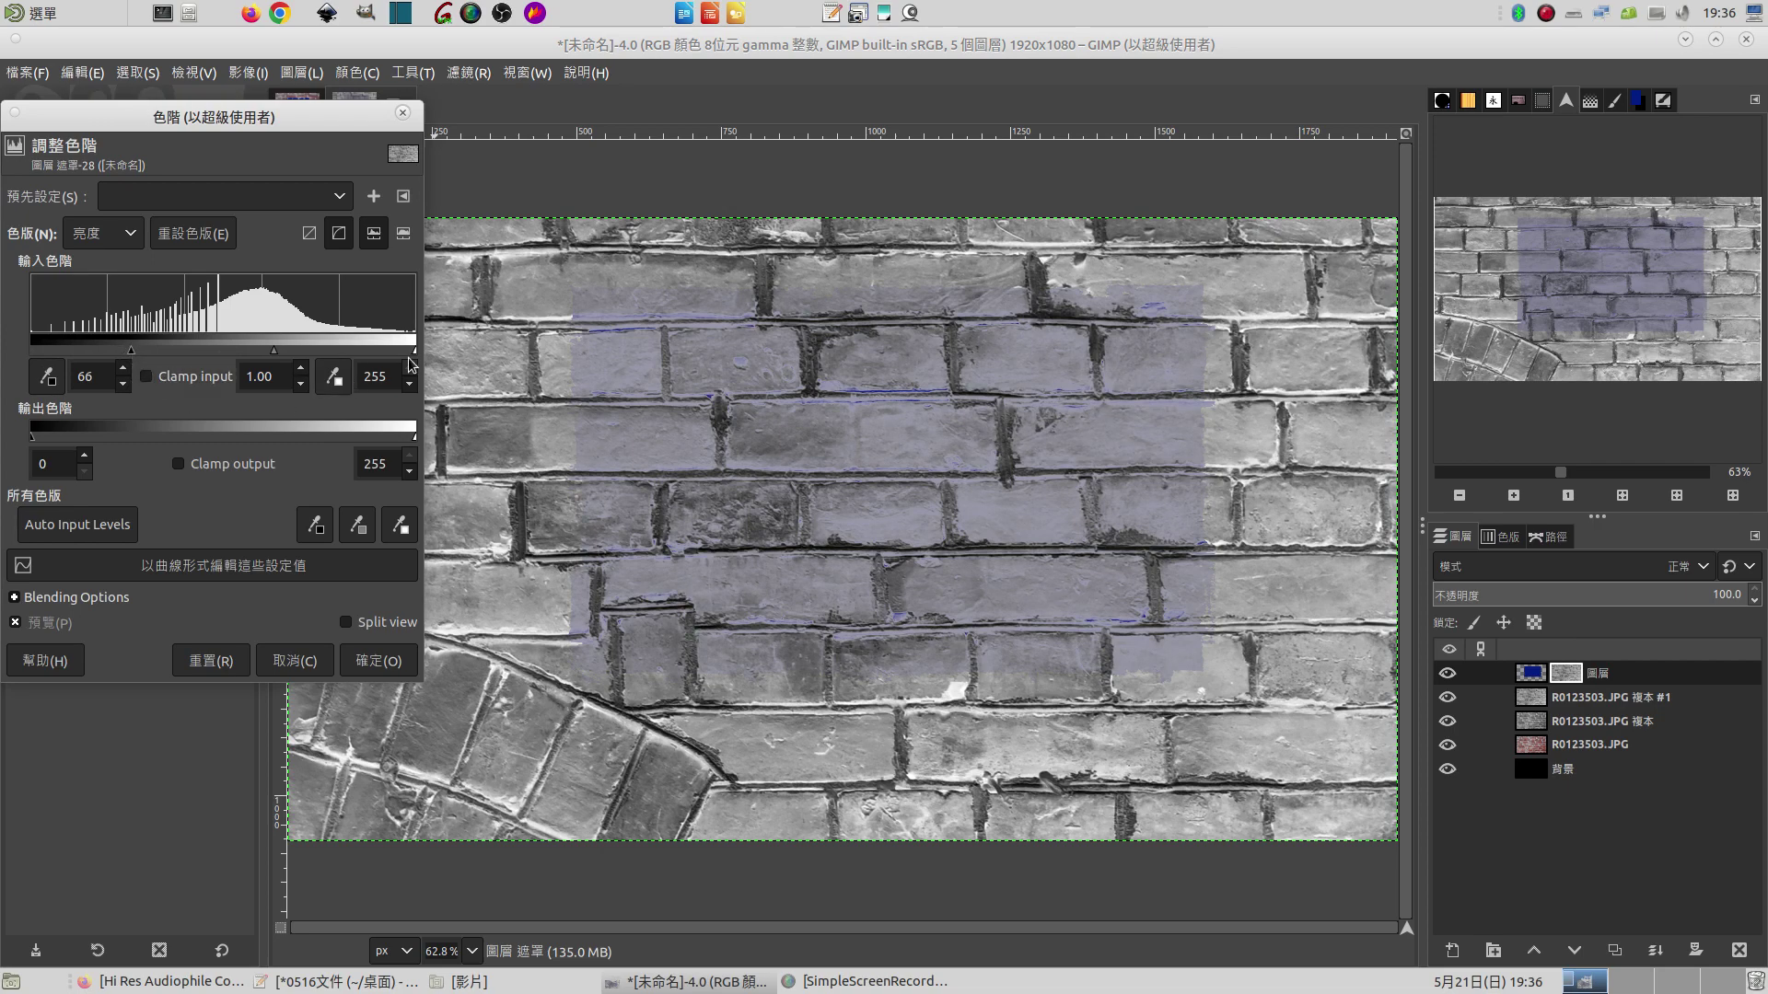
{"action": "left_click_drag", "start_coordinate": [414, 351], "coordinate": [249, 352]}
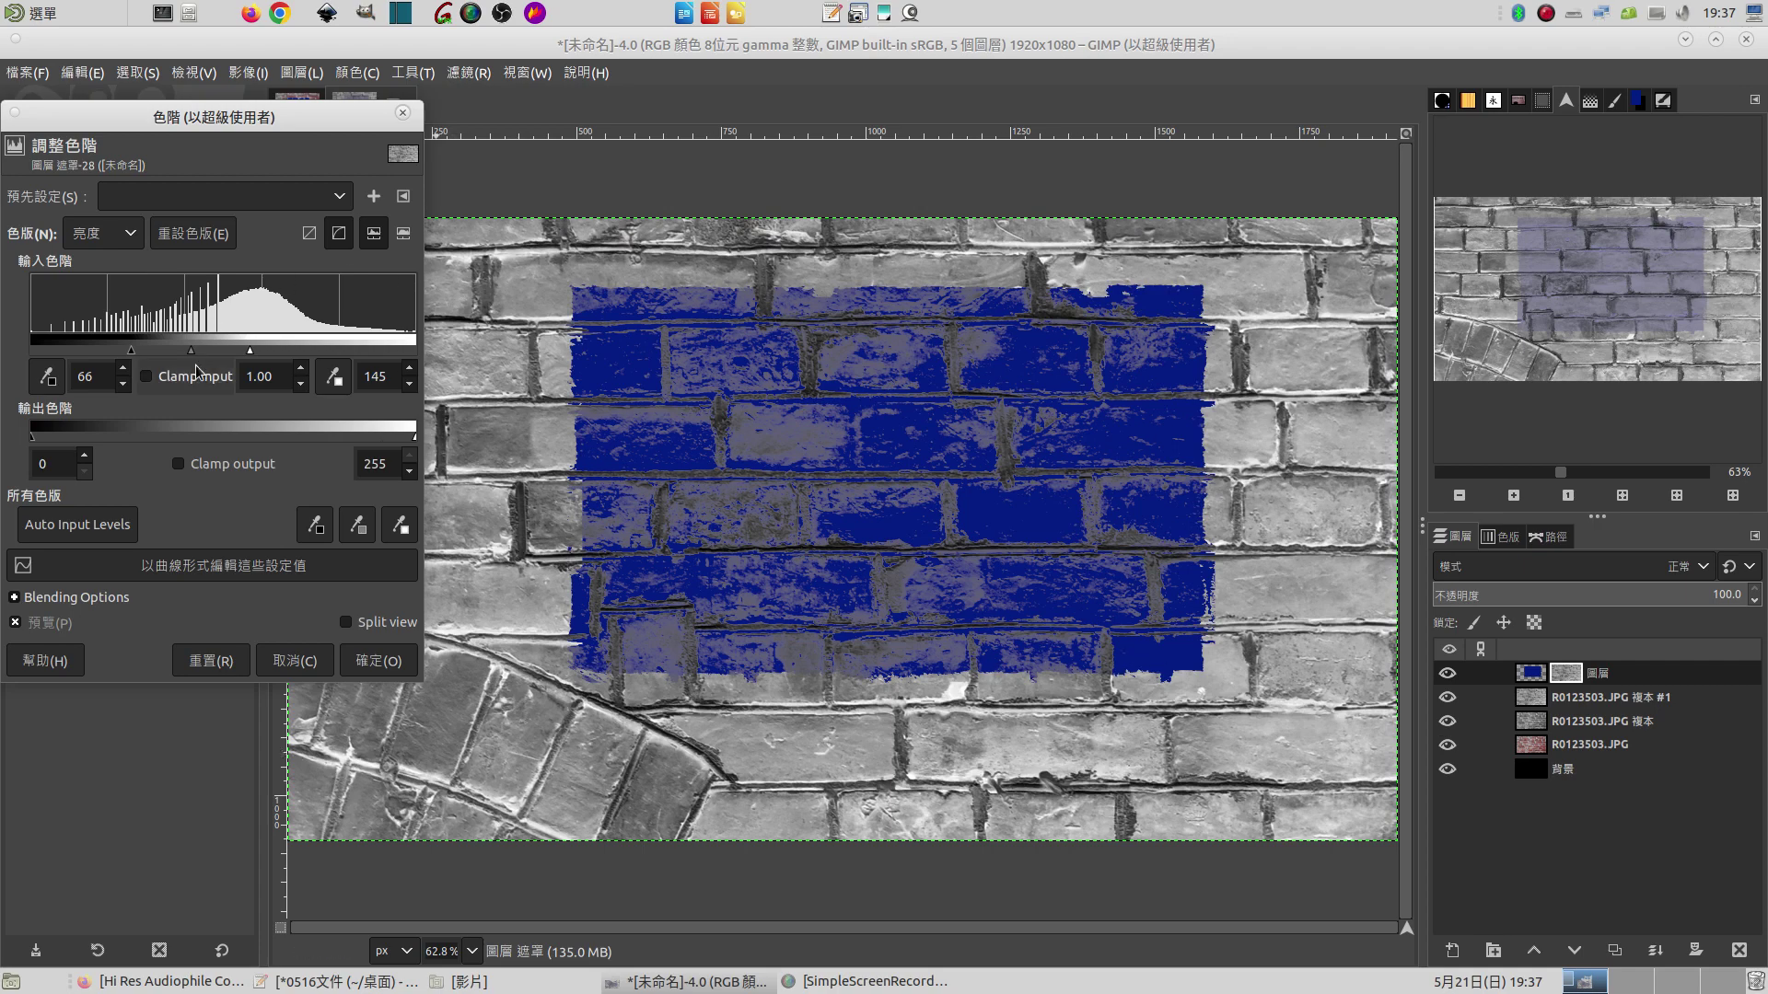
{"action": "left_click_drag", "start_coordinate": [251, 352], "coordinate": [228, 352]}
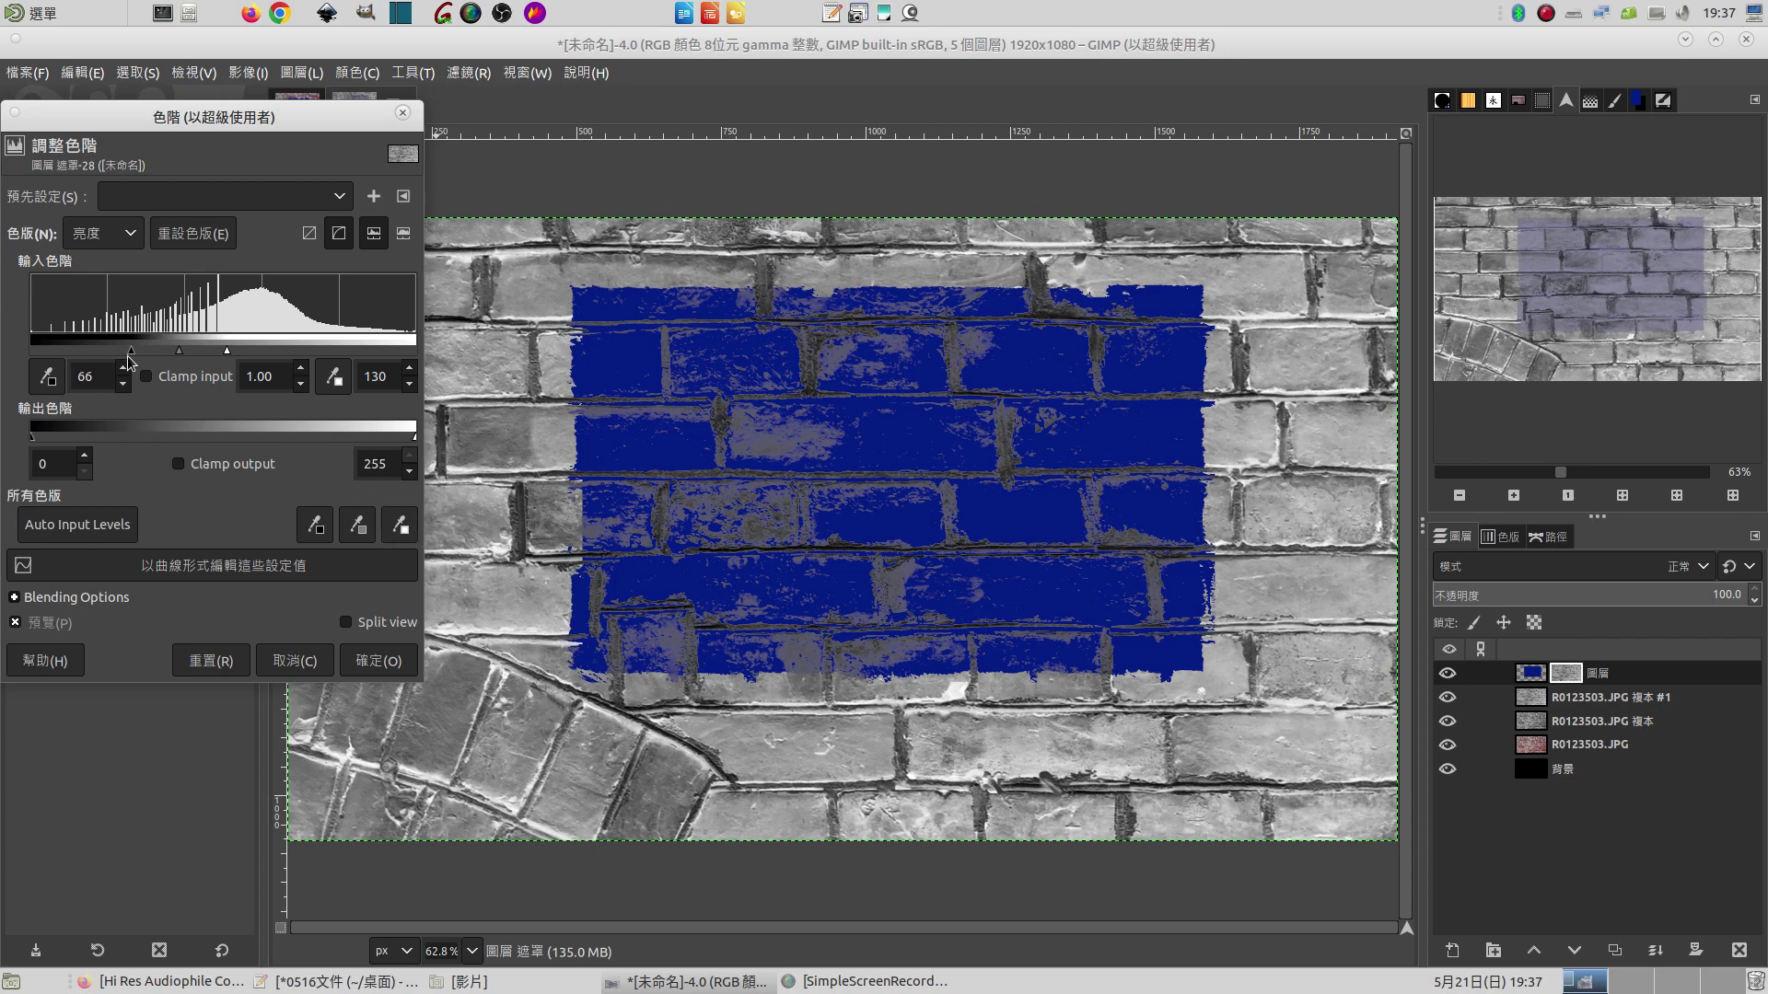
{"action": "left_click_drag", "start_coordinate": [130, 350], "coordinate": [84, 349]}
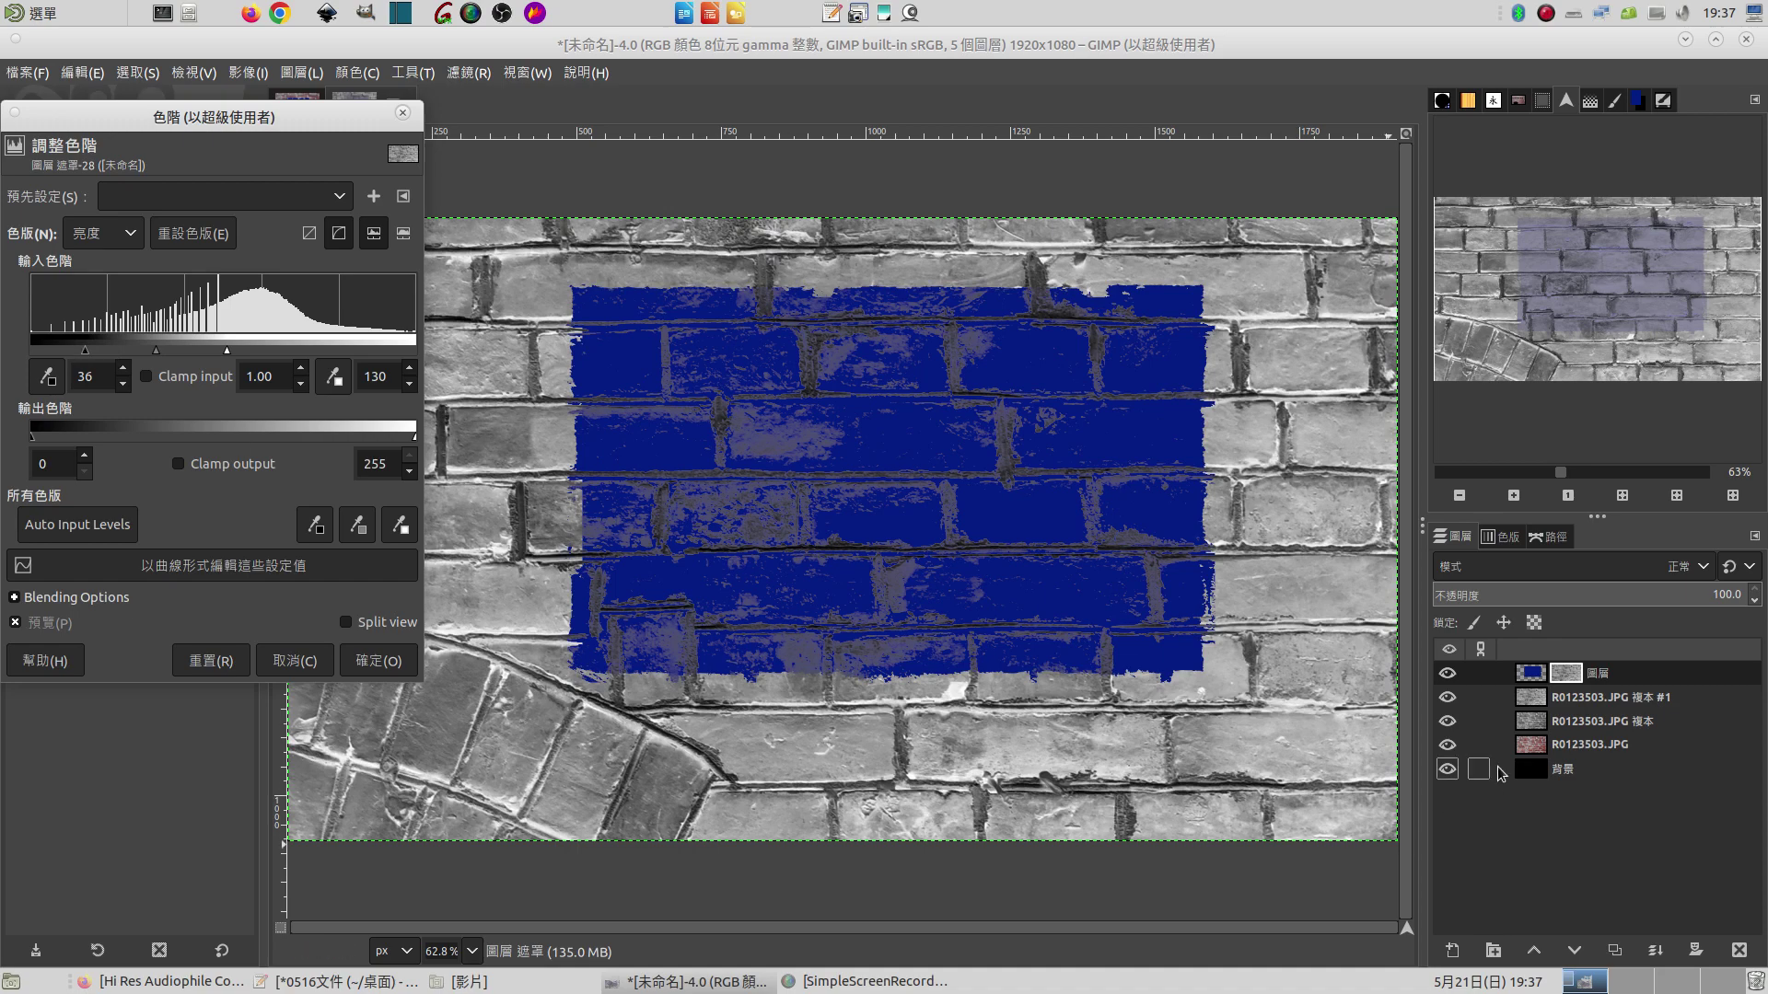
Hide both R0123503.JPG grayscale copies and refine mask Levels to input 45–128, gamma 0.62
{"action": "left_click", "coordinate": [1448, 721]}
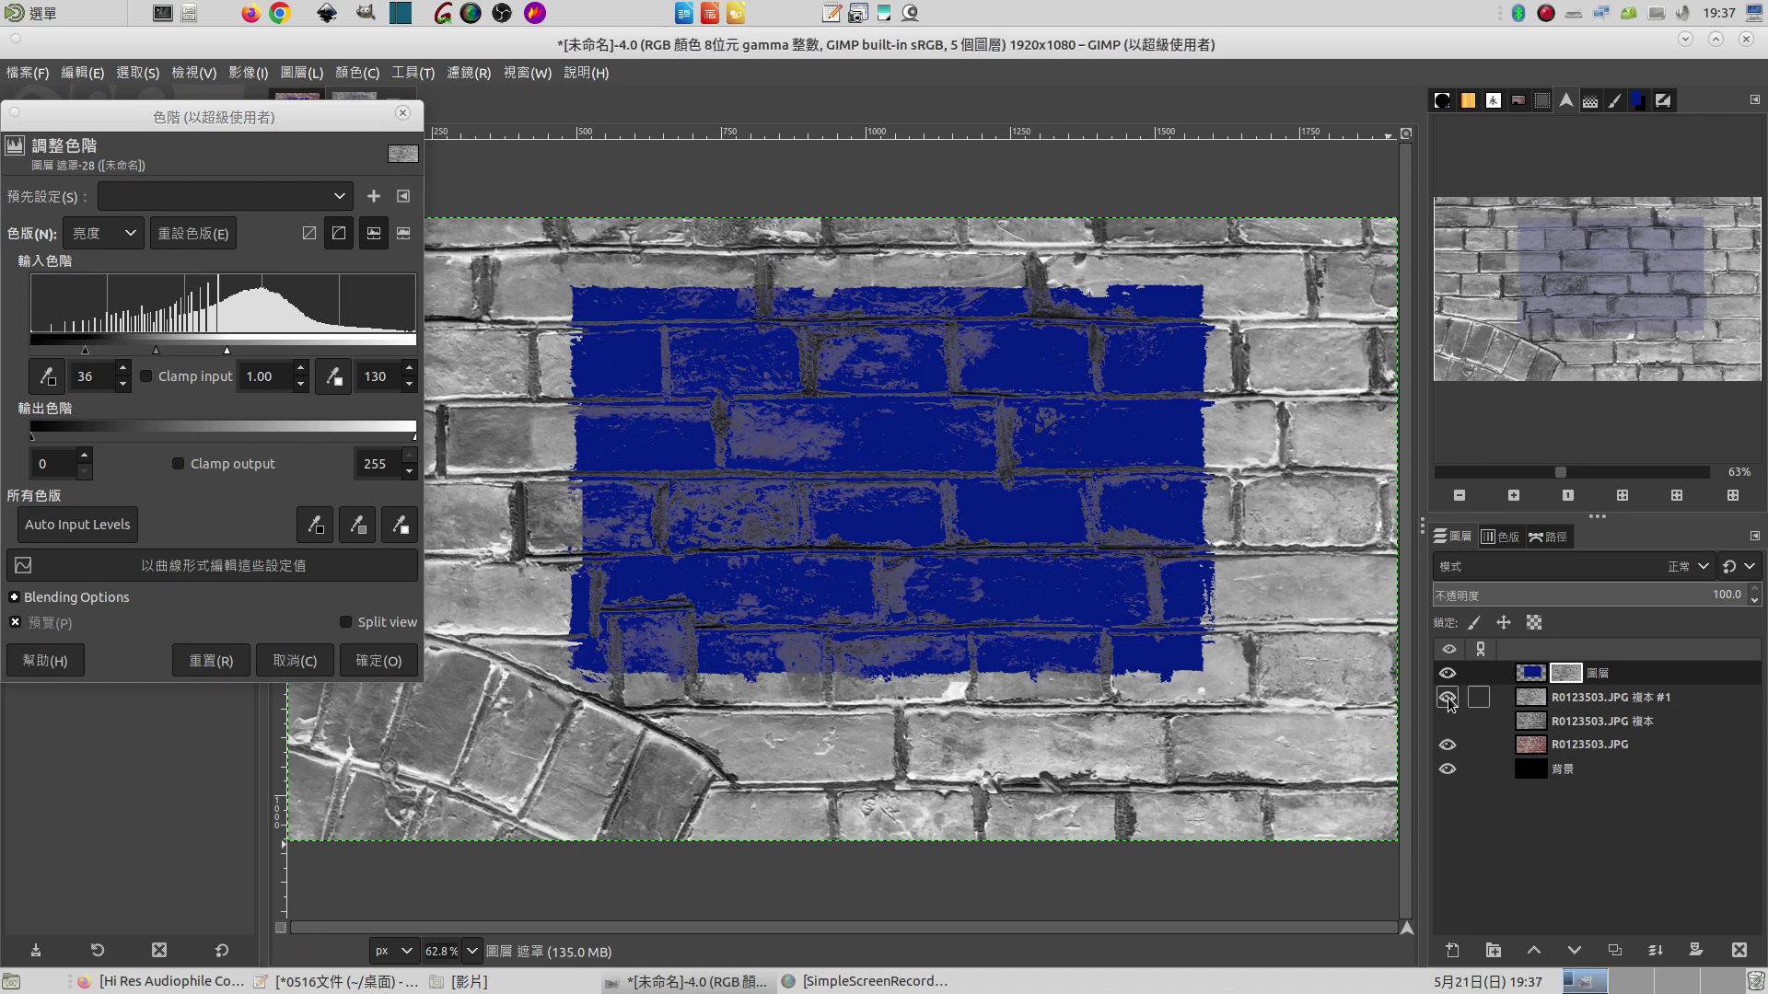
{"action": "left_click", "coordinate": [1448, 697]}
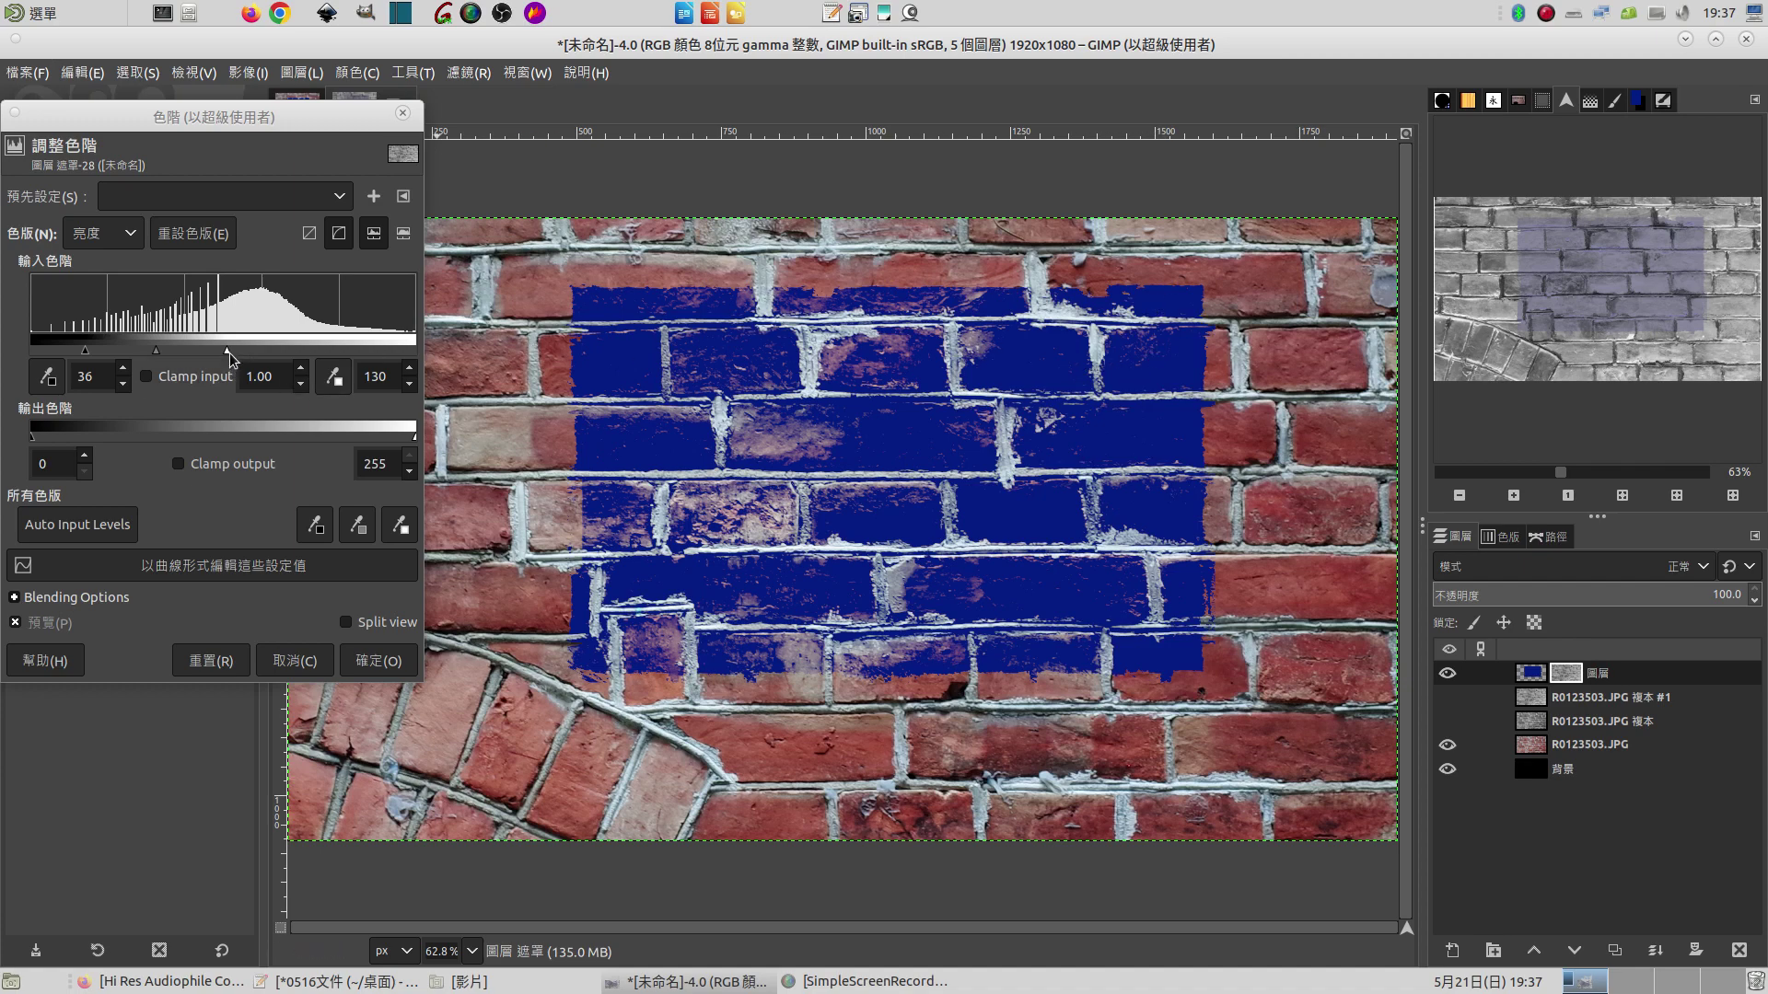
{"action": "mouse_move", "coordinate": [228, 351]}
{"action": "left_mouse_down"}
{"action": "mouse_move", "coordinate": [206, 353]}
{"action": "mouse_move", "coordinate": [225, 355]}
{"action": "left_mouse_up"}
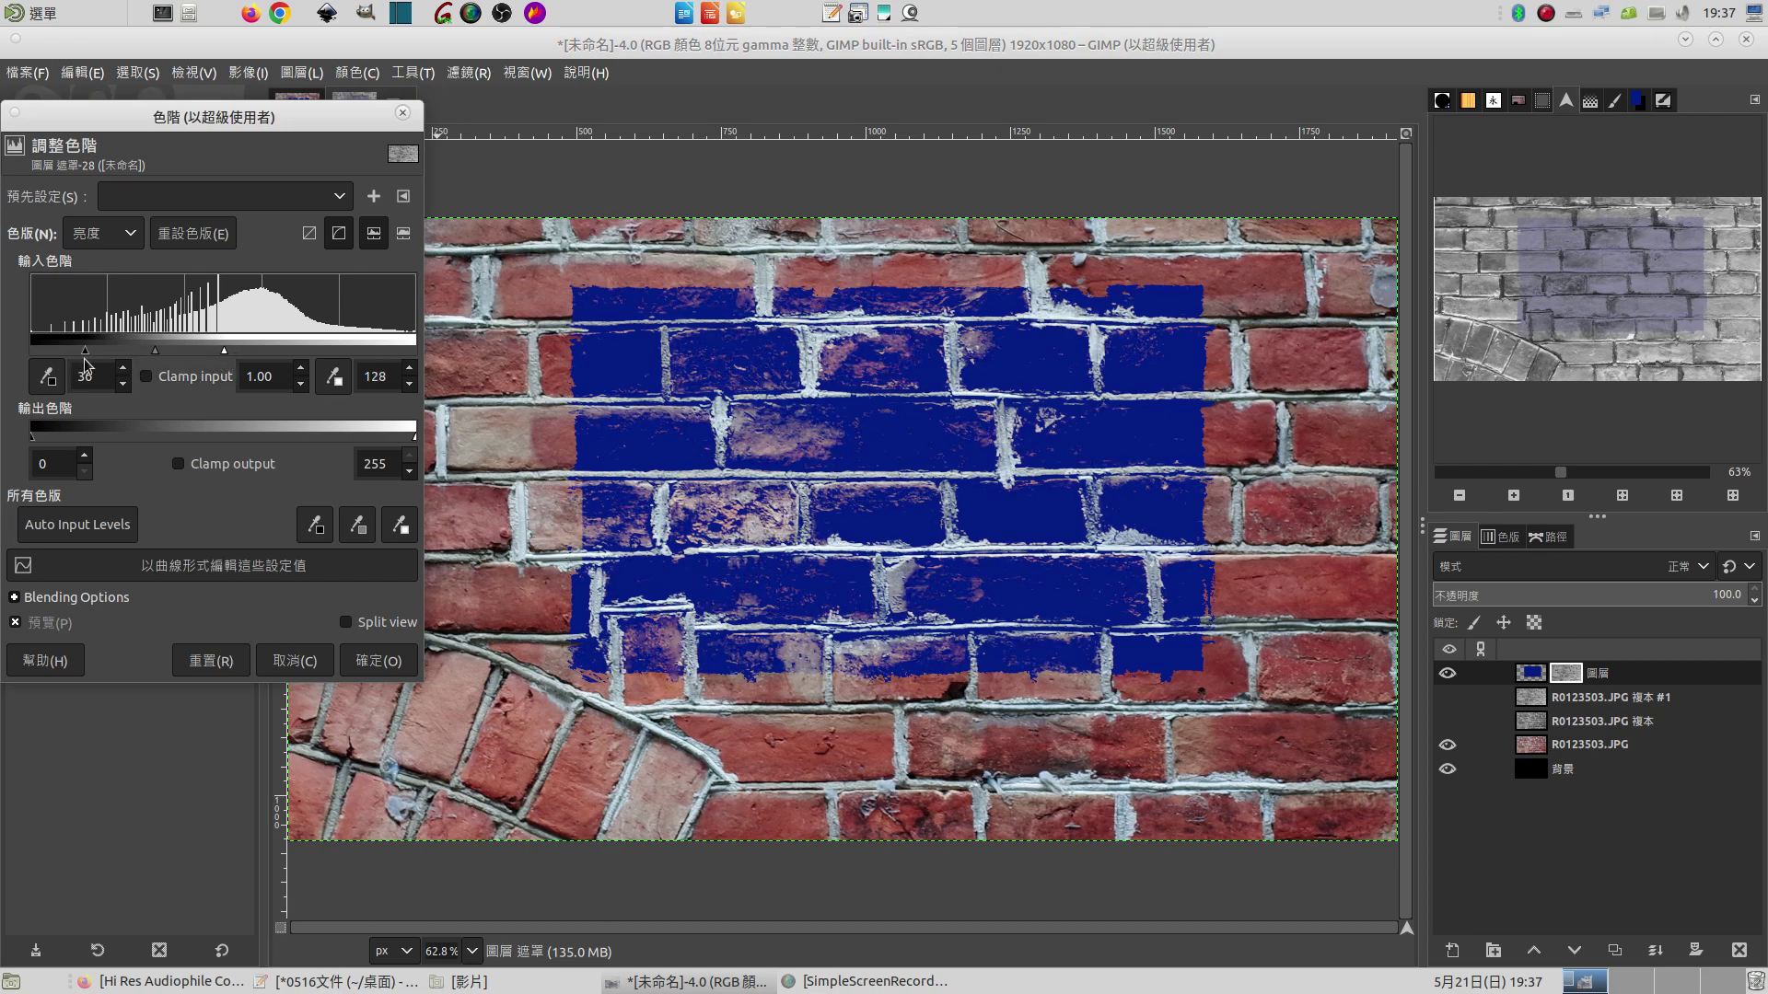
{"action": "mouse_move", "coordinate": [85, 351]}
{"action": "left_mouse_down"}
{"action": "mouse_move", "coordinate": [30, 351]}
{"action": "mouse_move", "coordinate": [157, 353]}
{"action": "left_mouse_up"}
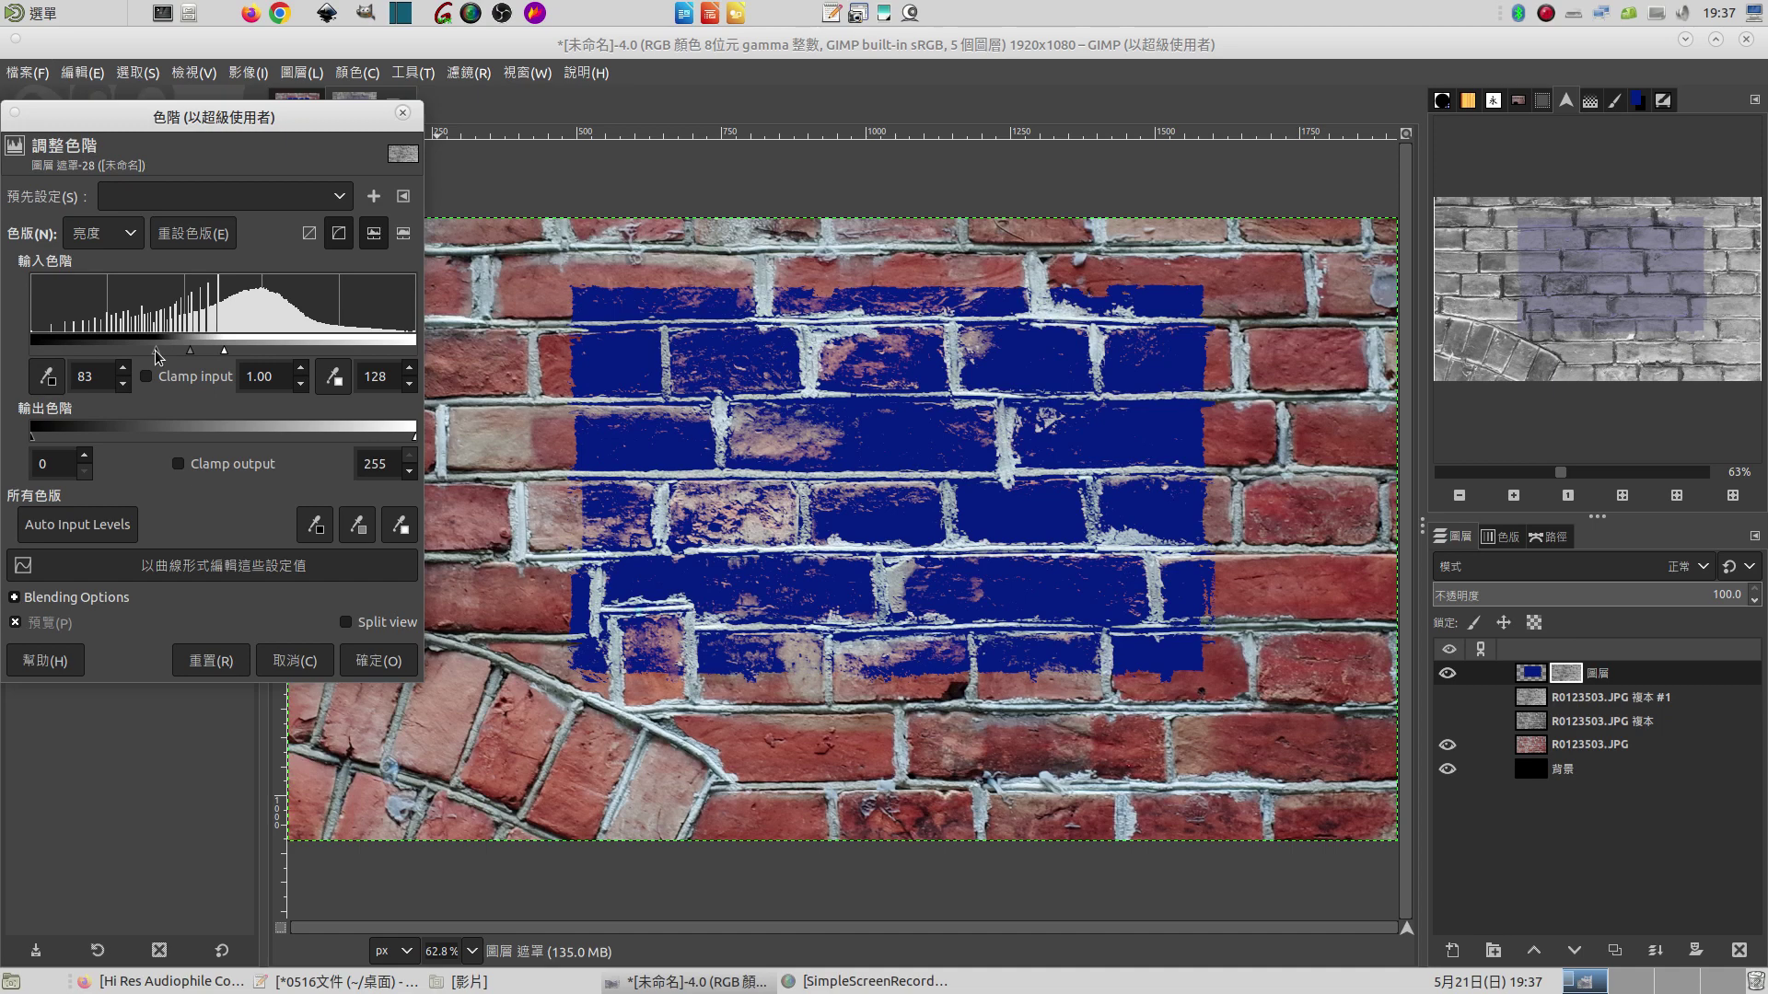
{"action": "mouse_move", "coordinate": [155, 350]}
{"action": "left_mouse_down"}
{"action": "mouse_move", "coordinate": [98, 350]}
{"action": "mouse_move", "coordinate": [174, 352]}
{"action": "left_mouse_up"}
Confirm the mask Levels, then check the mask alone and return to the composite view
{"action": "left_click", "coordinate": [349, 655]}
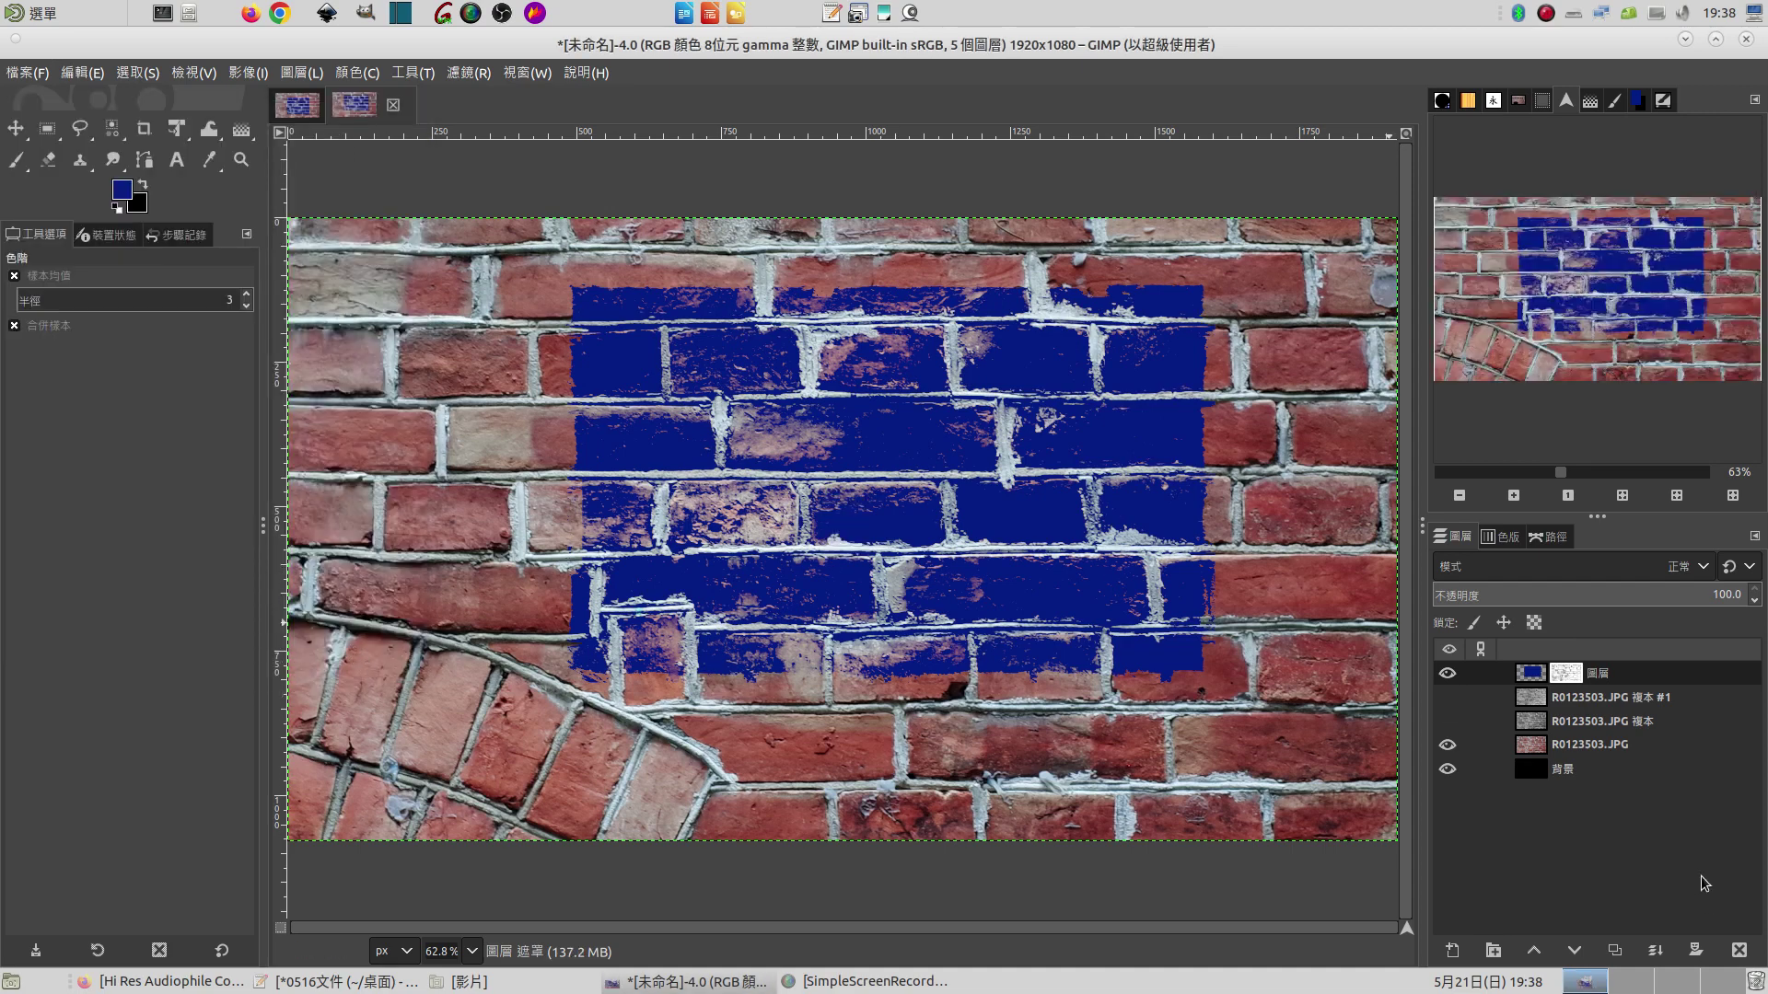
{"action": "right_click", "coordinate": [1565, 674]}
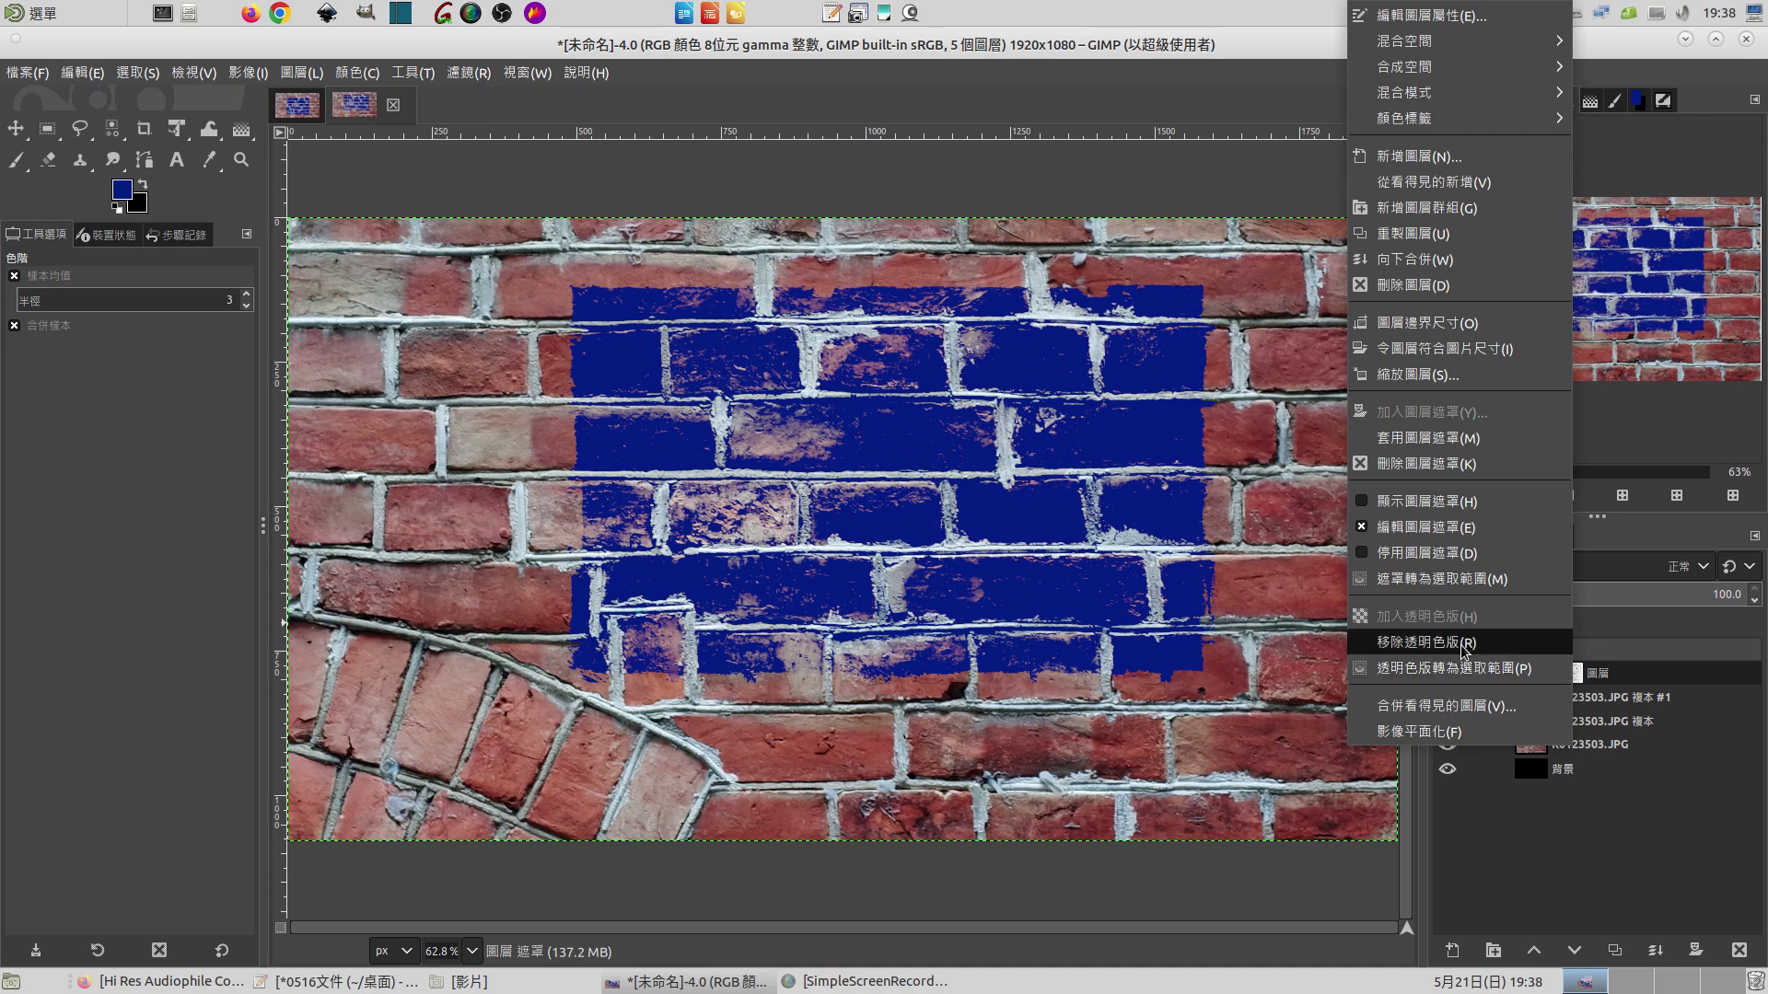
{"action": "left_click", "coordinate": [1361, 503]}
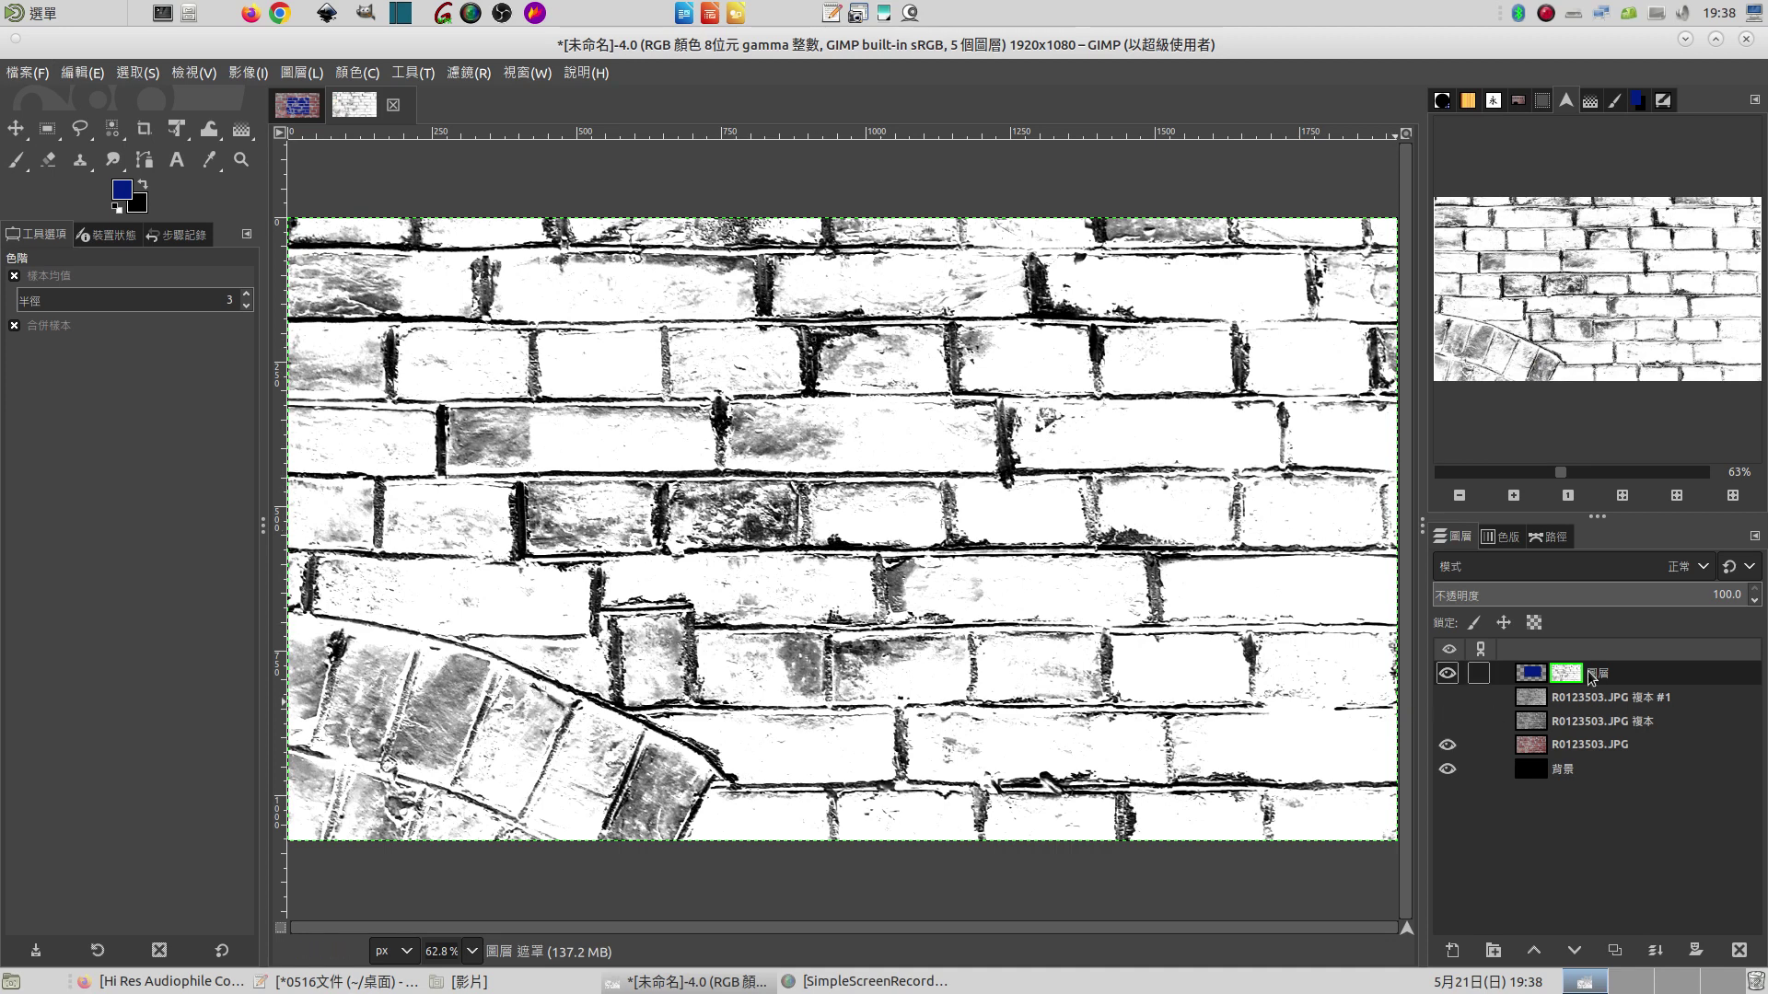
{"action": "right_click", "coordinate": [1565, 673]}
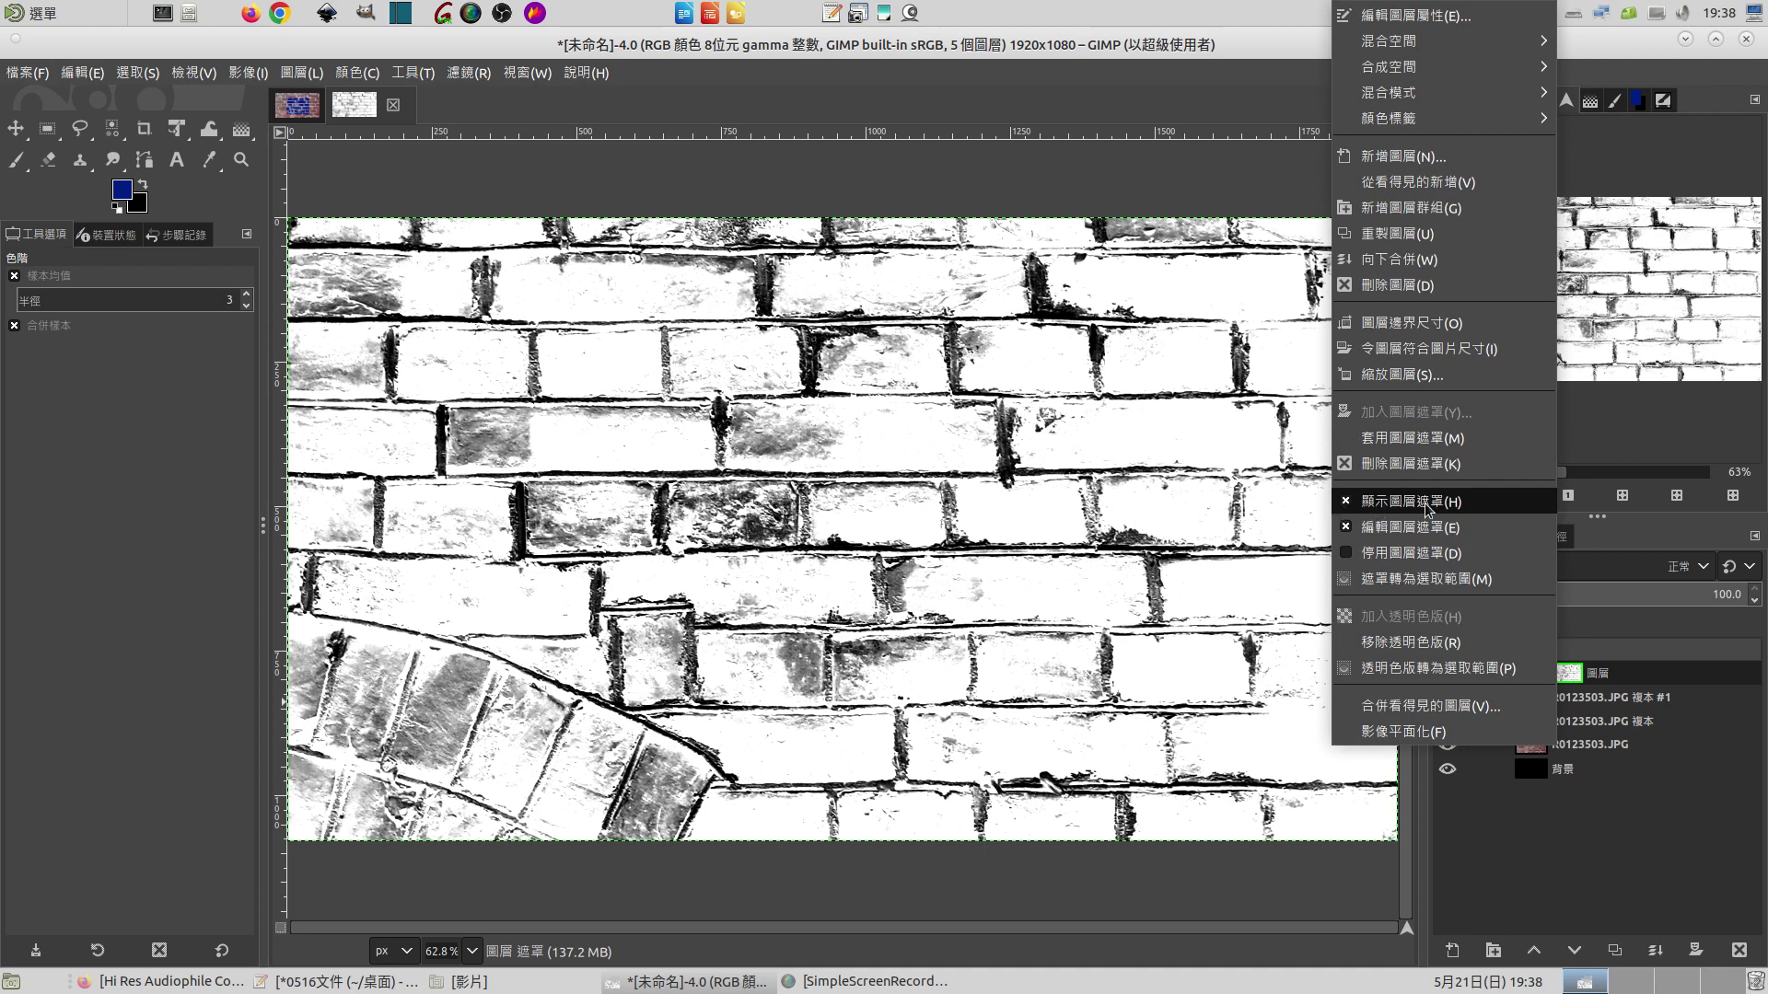
{"action": "left_click", "coordinate": [1378, 505]}
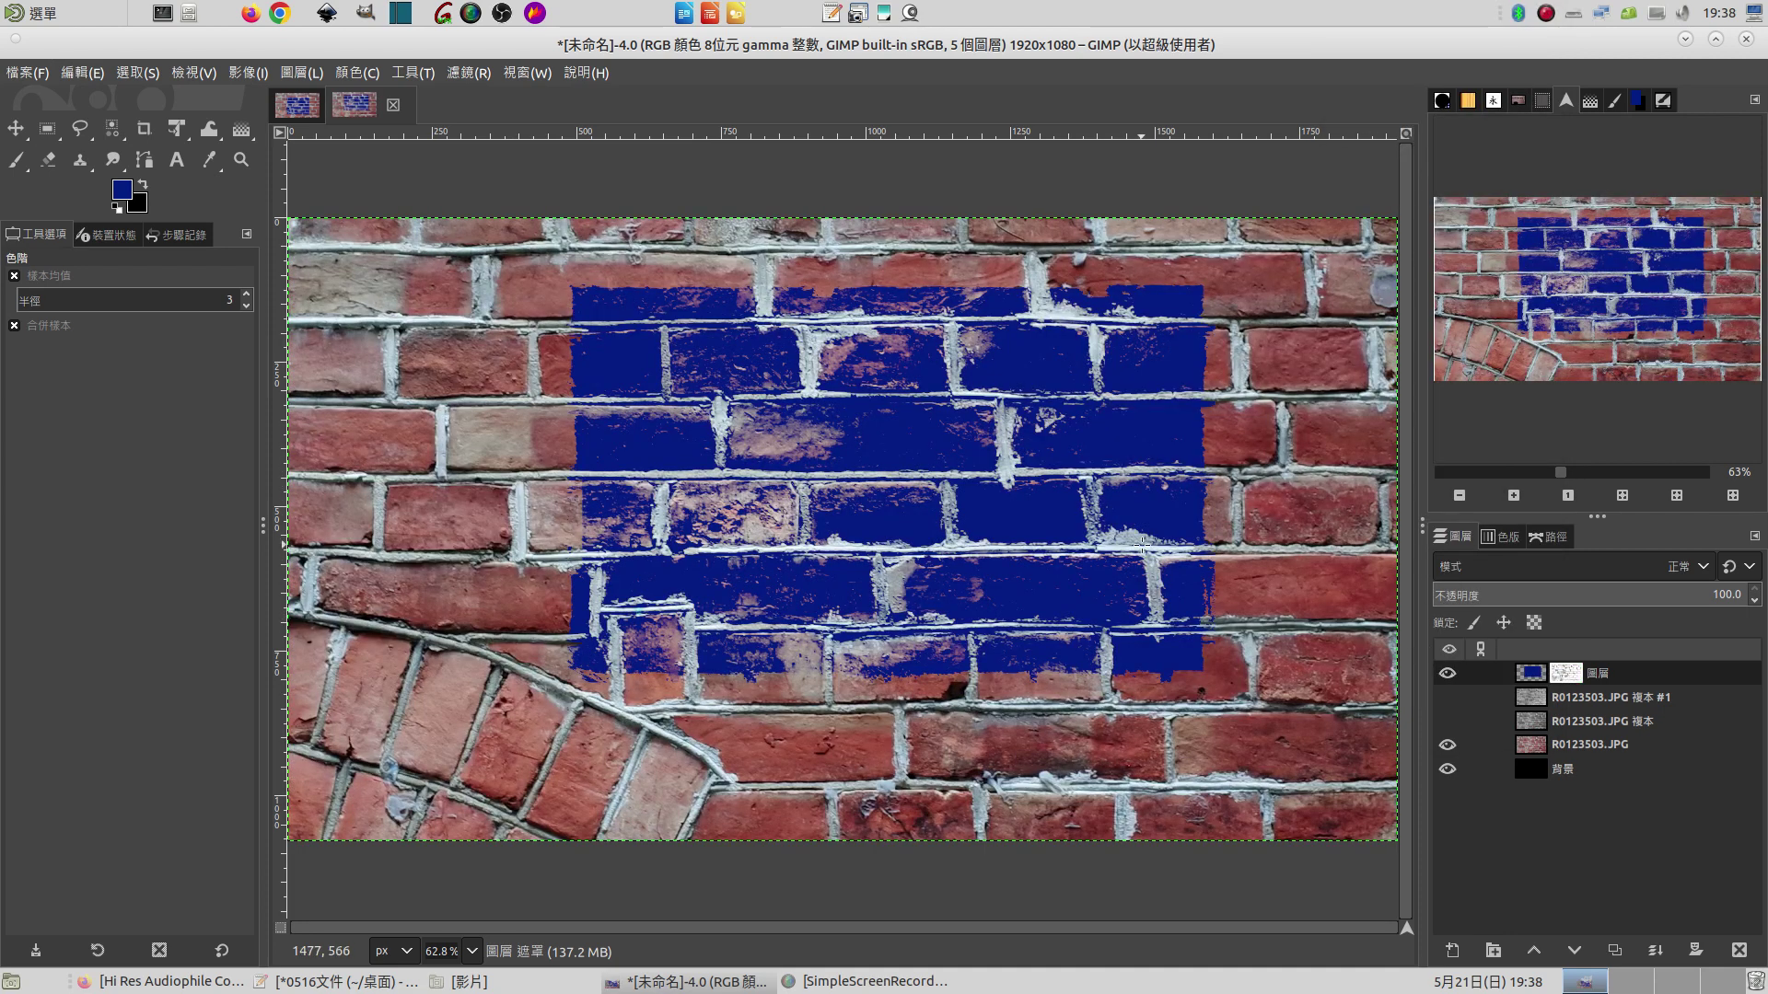